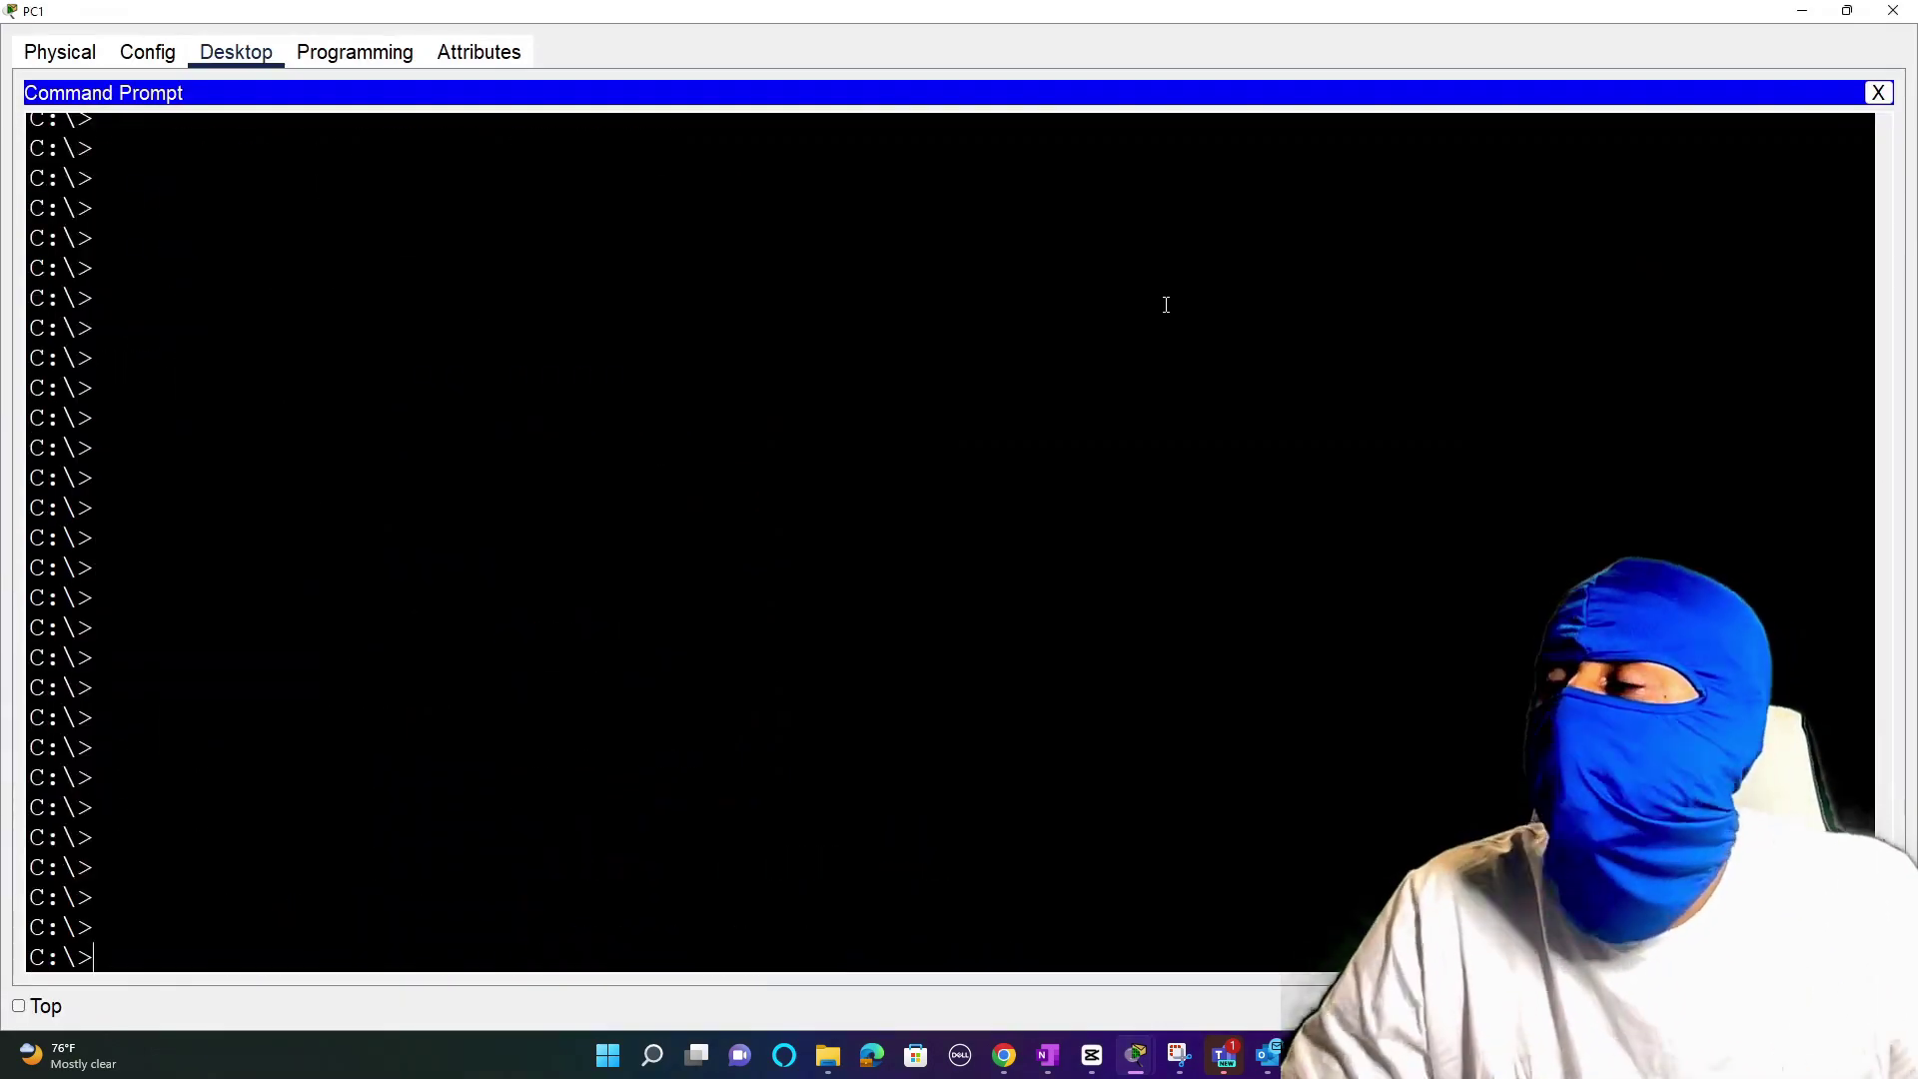
text(ping 192.168.1.)
text(4)
key(Return)
key(ctrl+c)
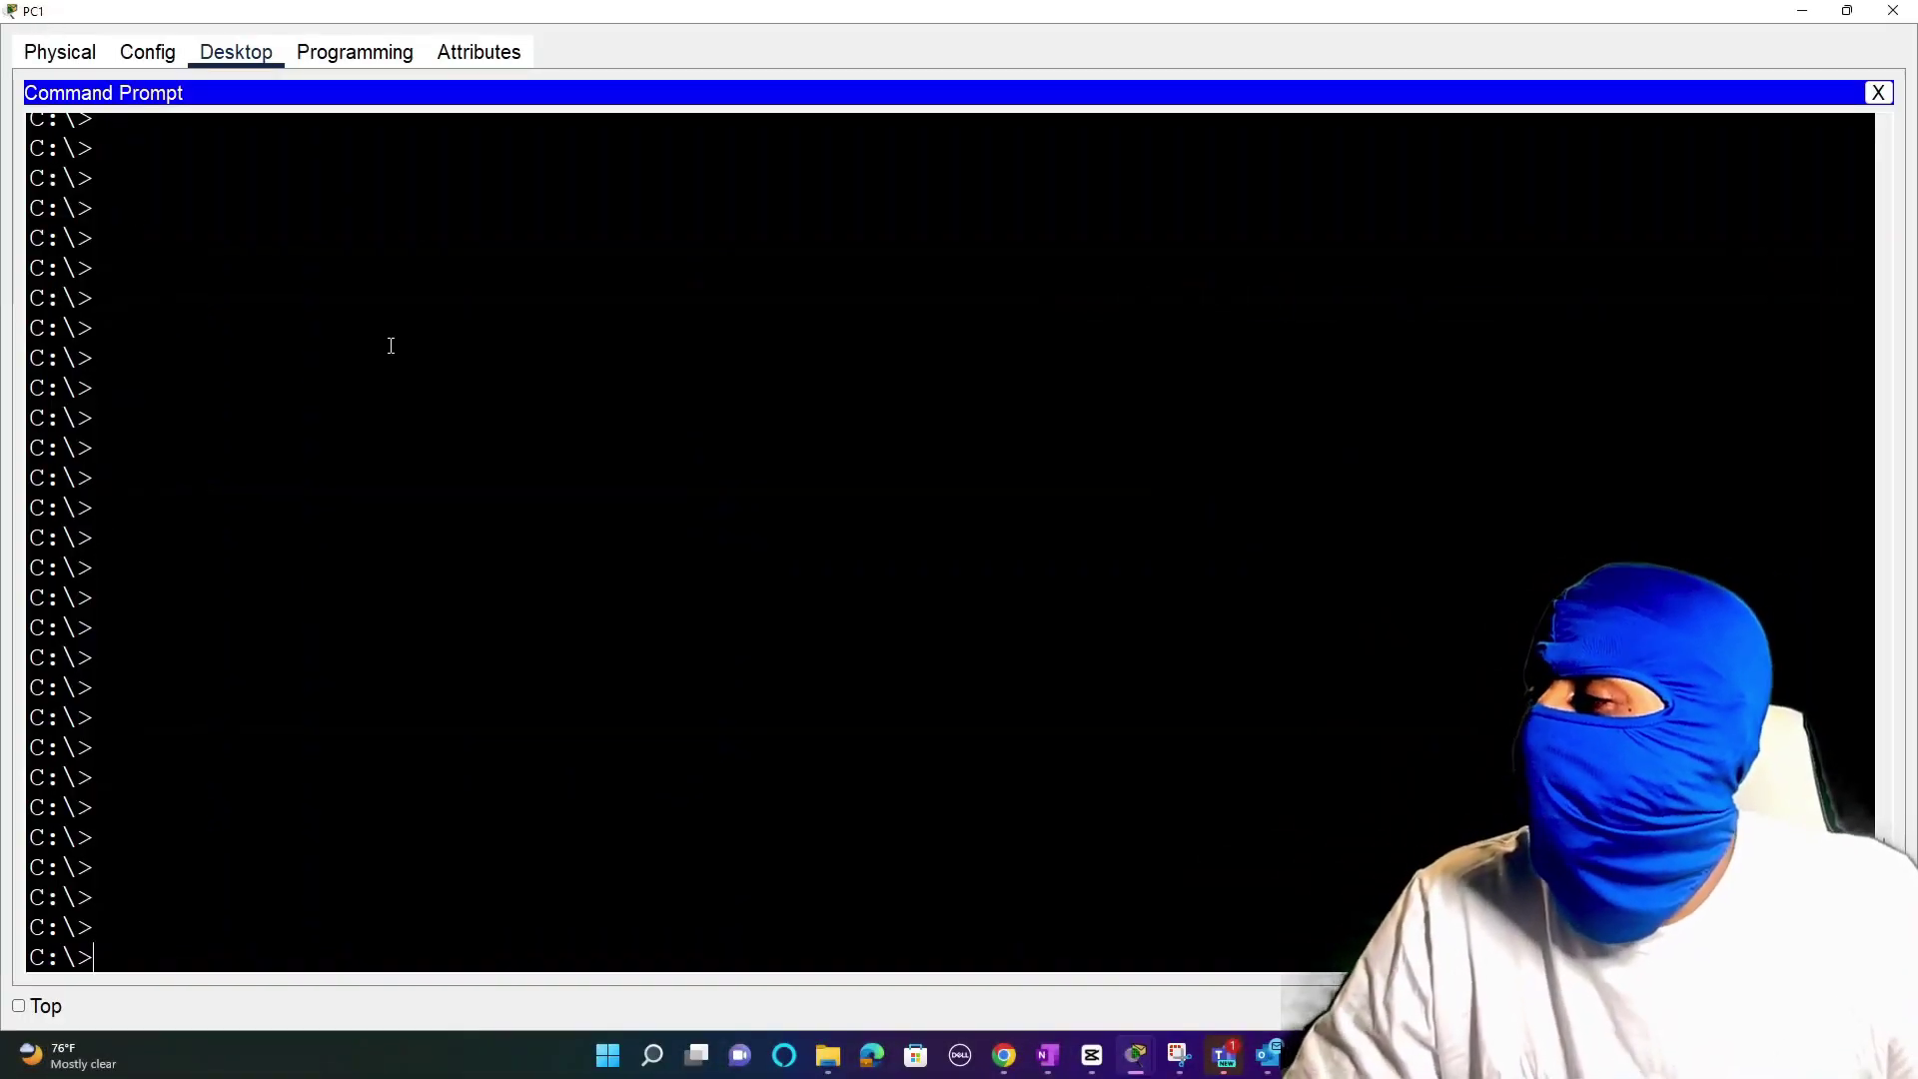
Step: Ping 192.168.1.2 from PC1's command prompt and stop the ping after a few replies
text(ping)
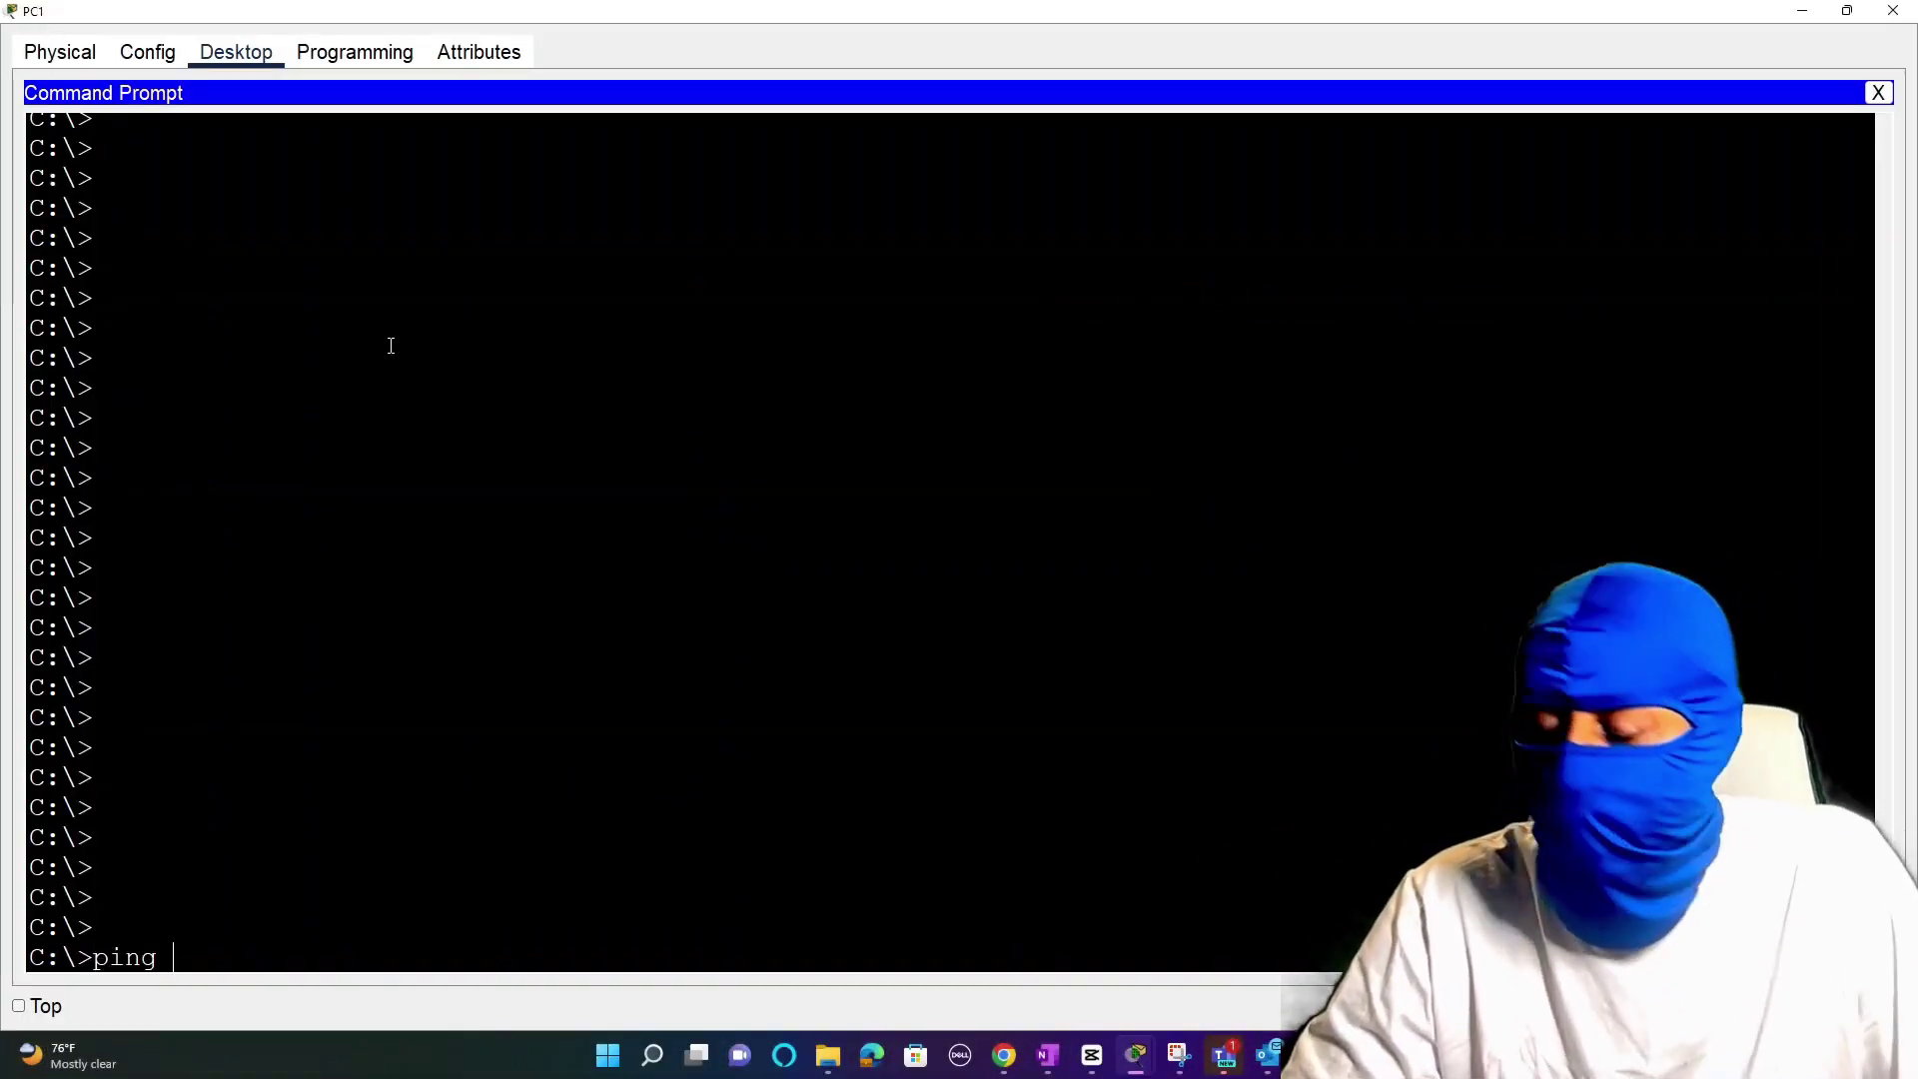
text( 192.168)
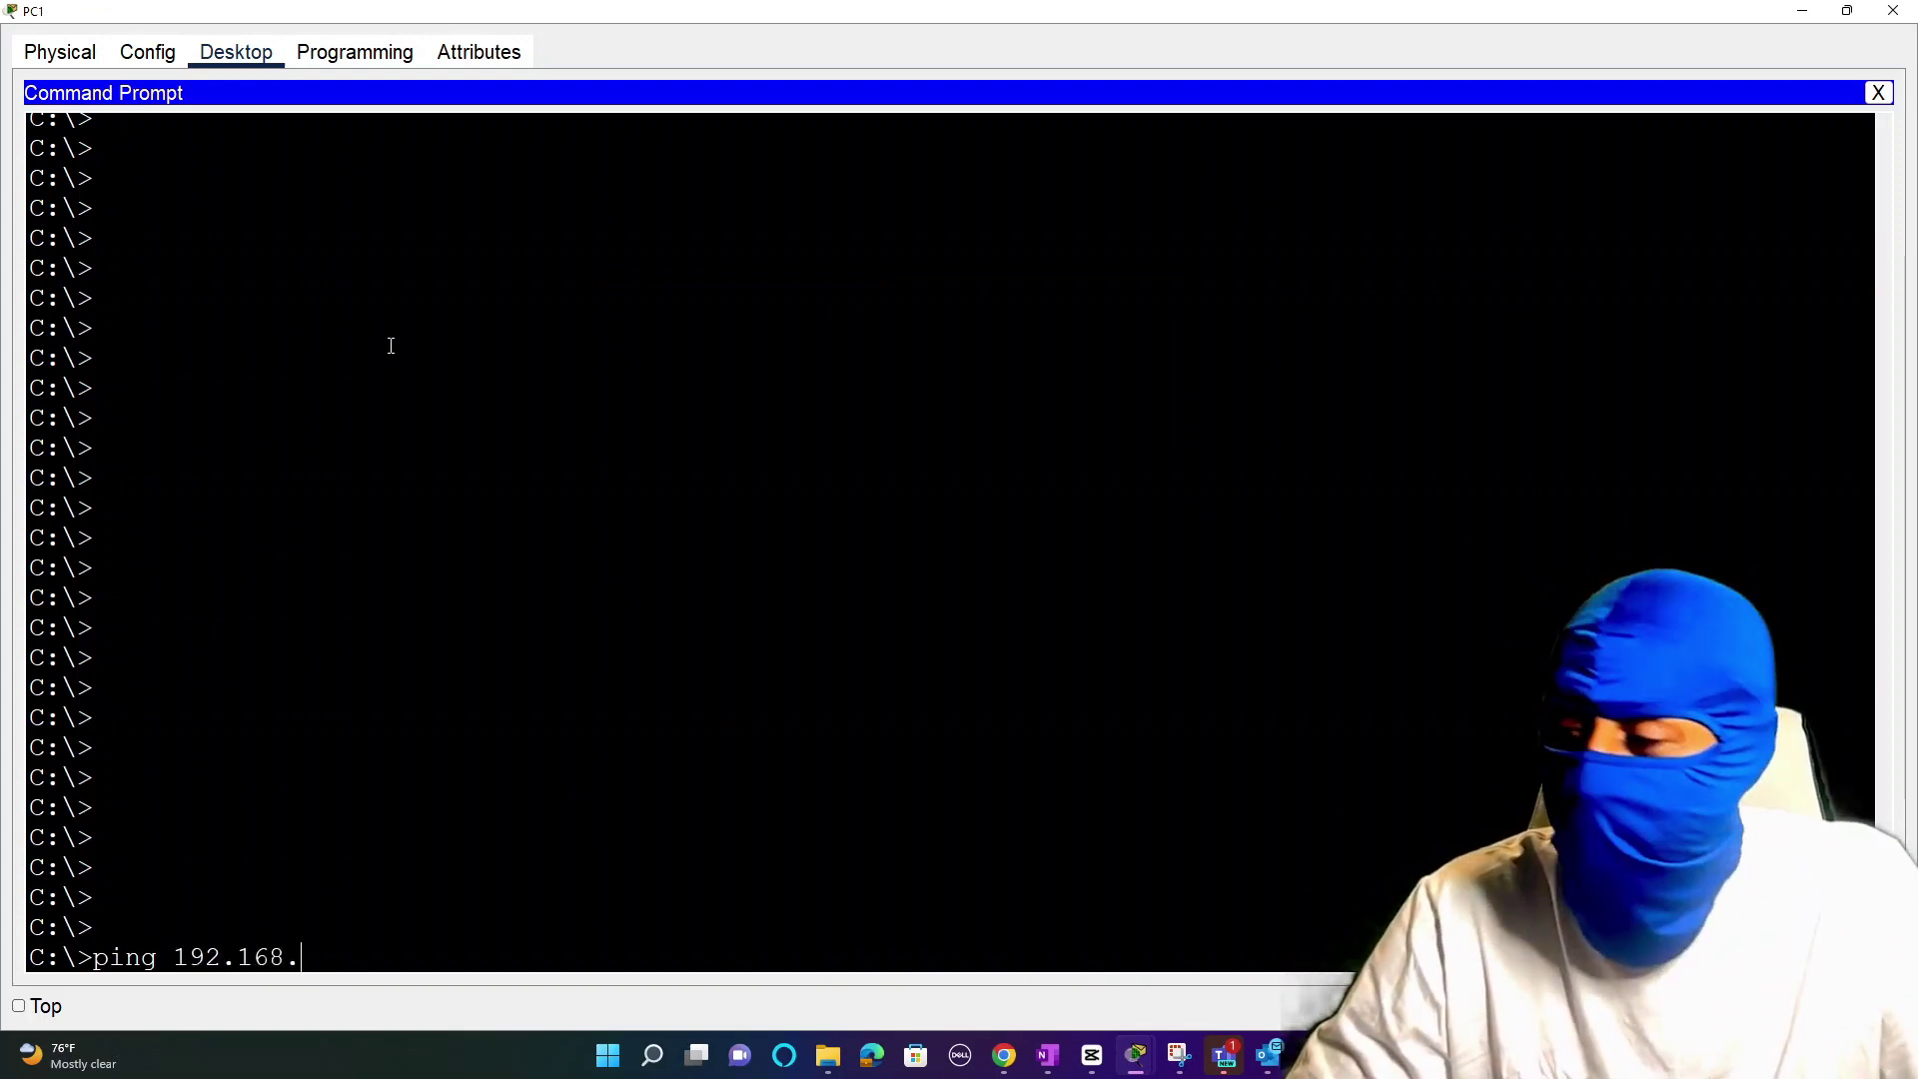
text(.1.2)
key(Return)
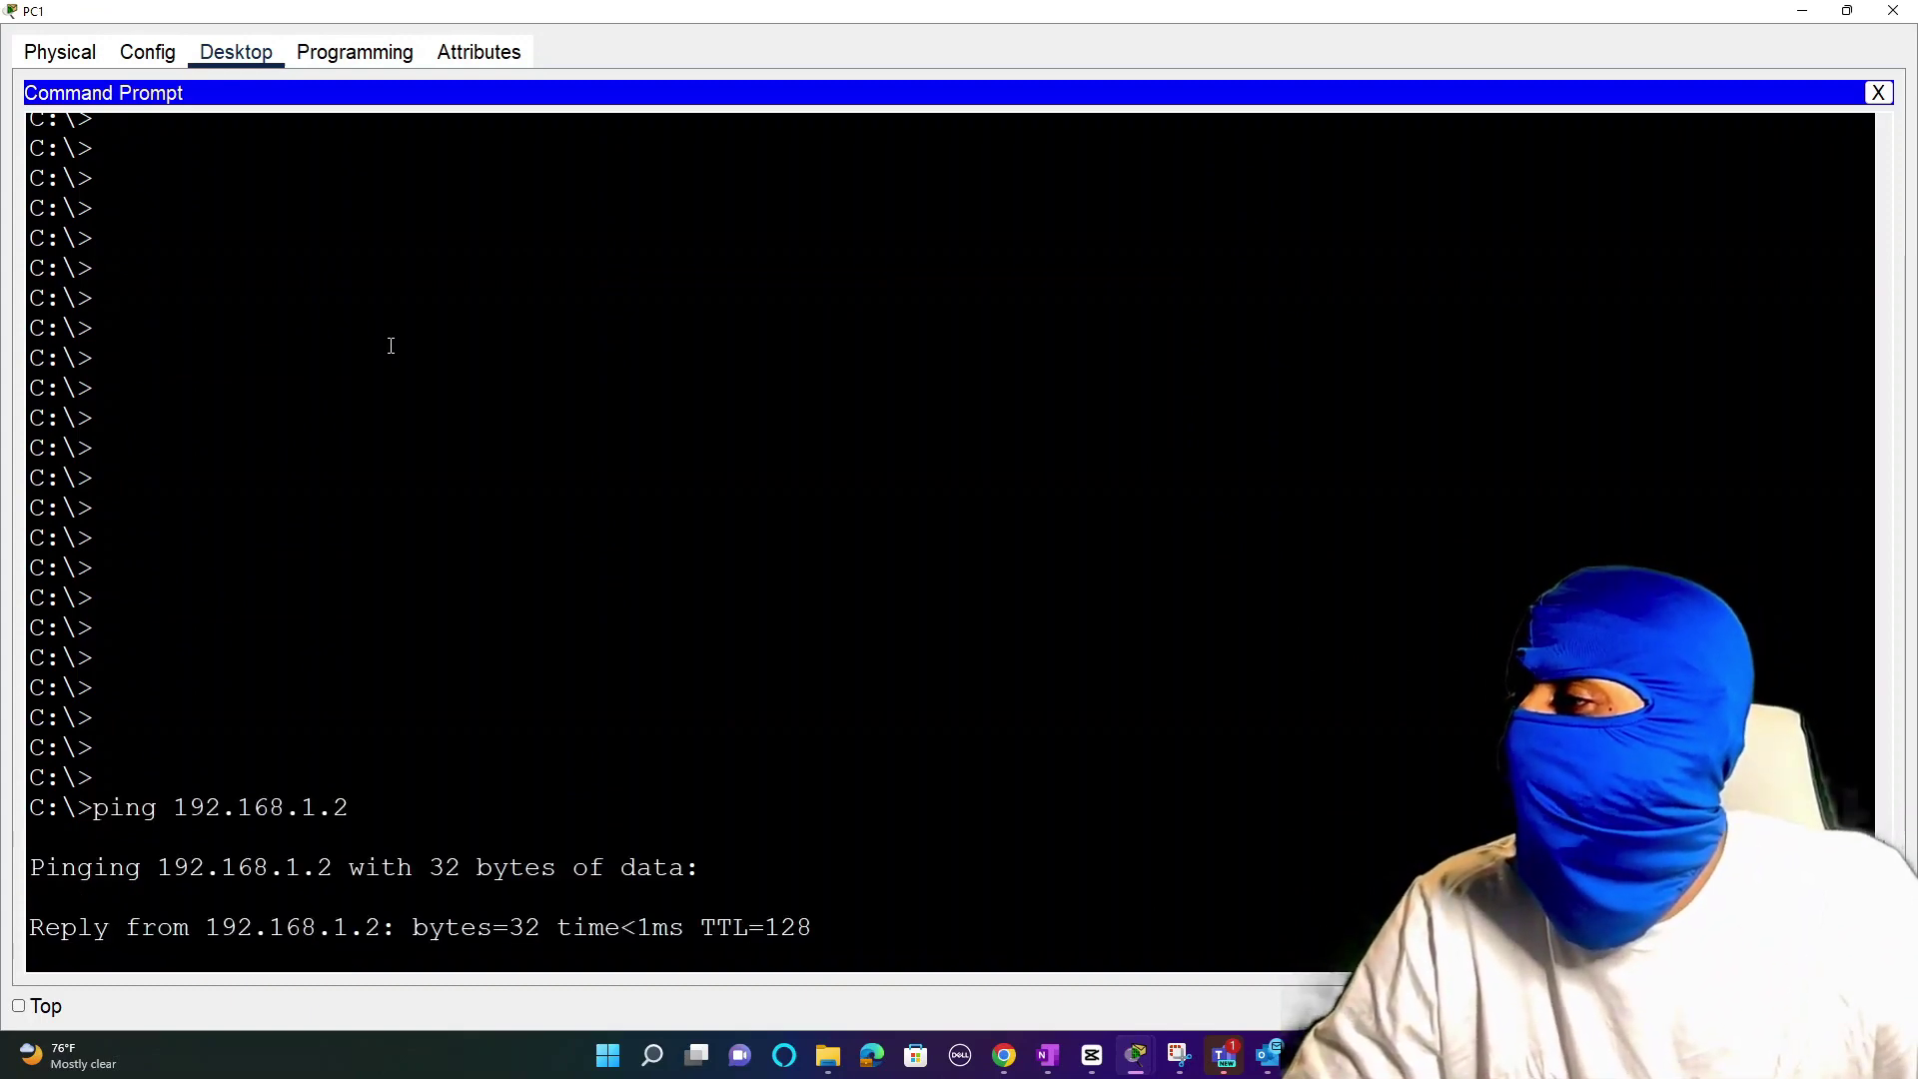
key(ctrl+c)
Step: Ping 192.168.1.3 from PC1 by reusing the previous command with the last digit changed, and interrupt it
key(Up)
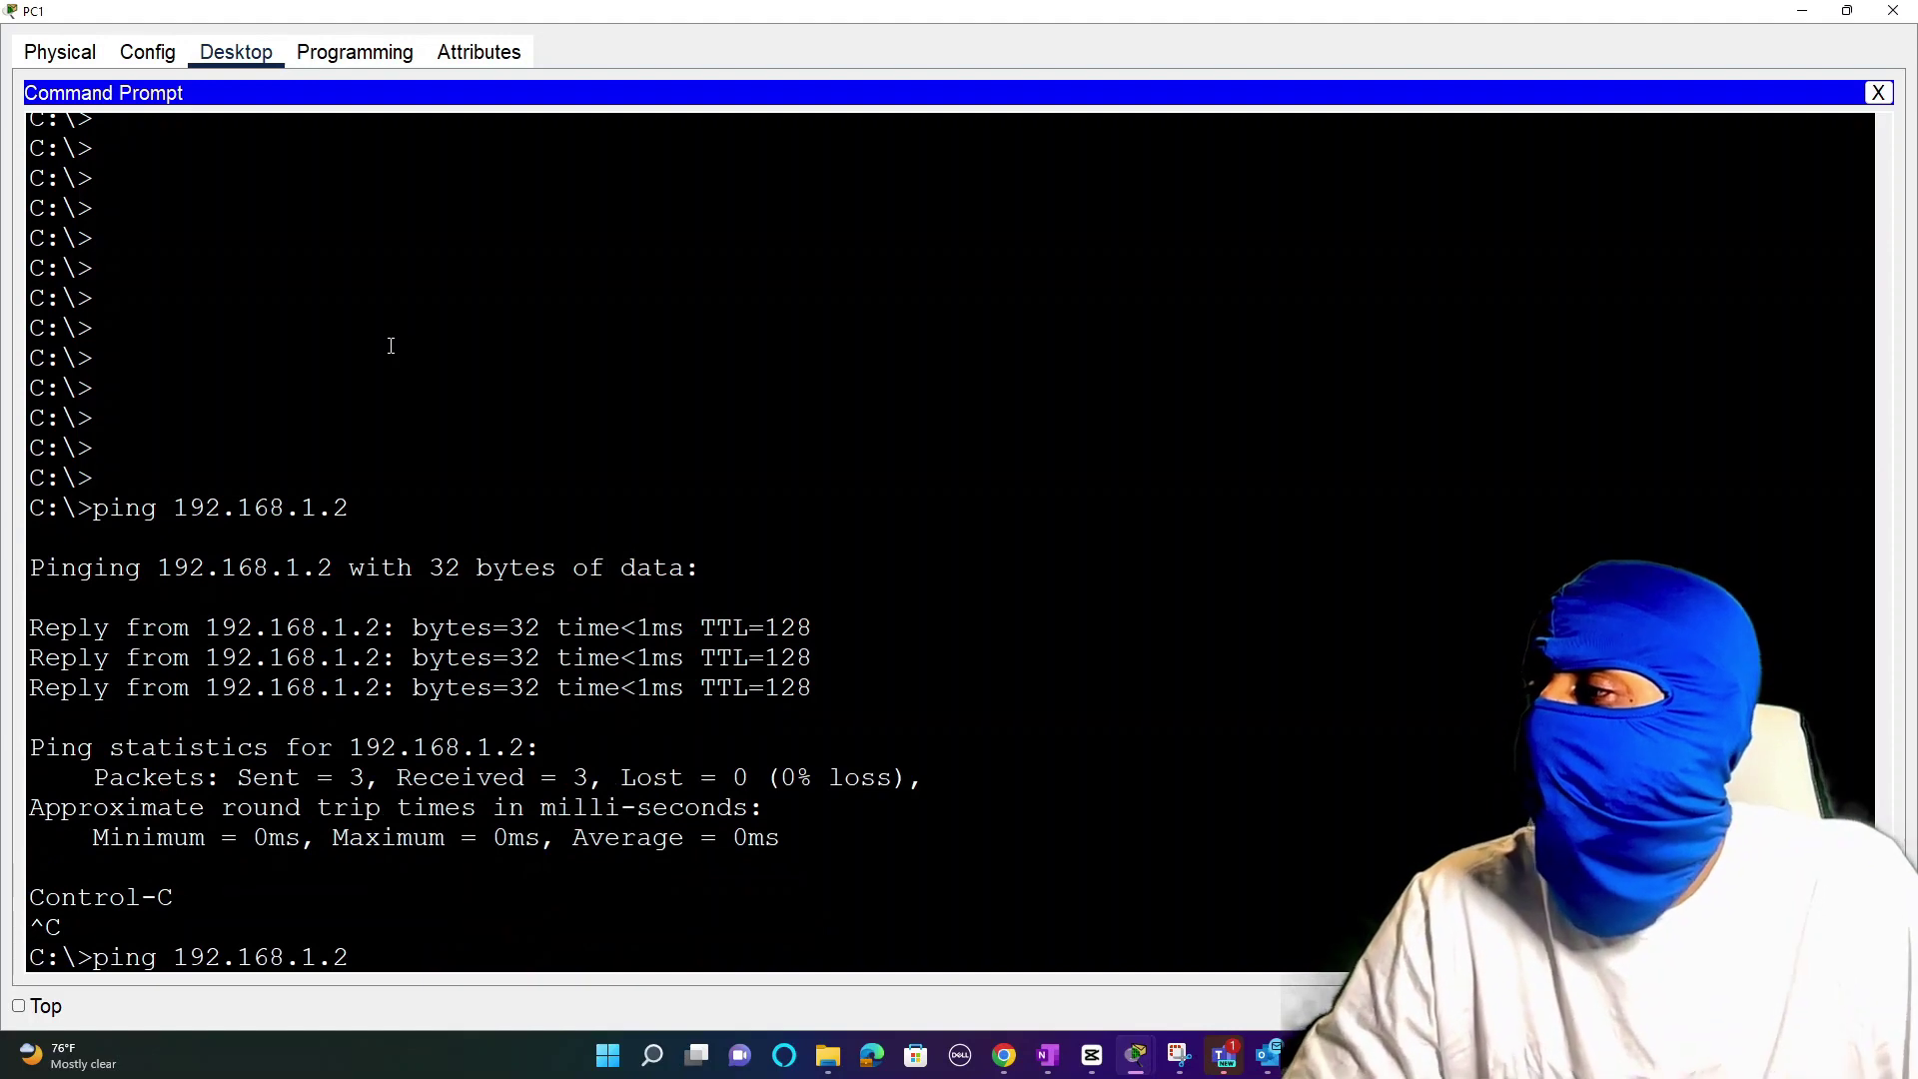
key(BackSpace)
text(3)
key(Return)
key(ctrl+c)
key(Return)
Step: Ping 192.168.1.4 from PC1 by editing the recalled command, and interrupt it
key(Up)
key(BackSpace)
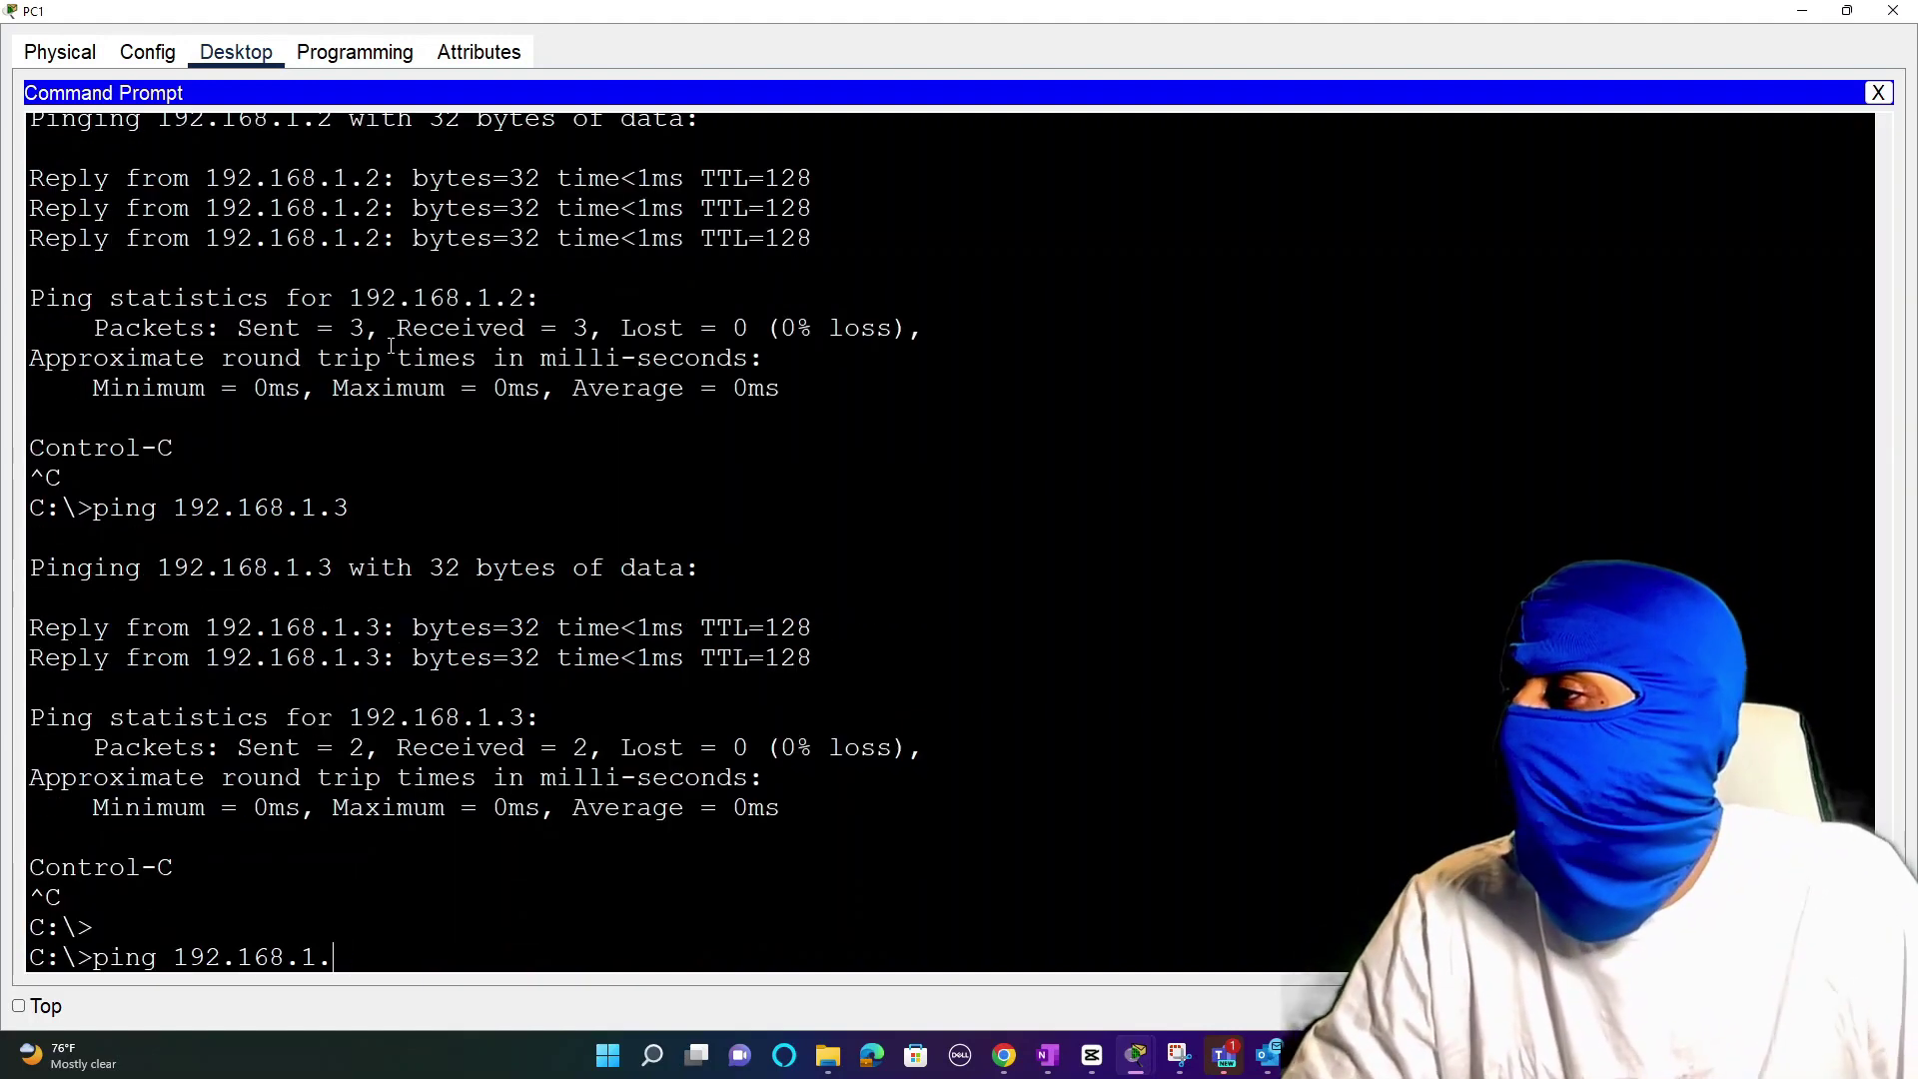
text(4)
key(Return)
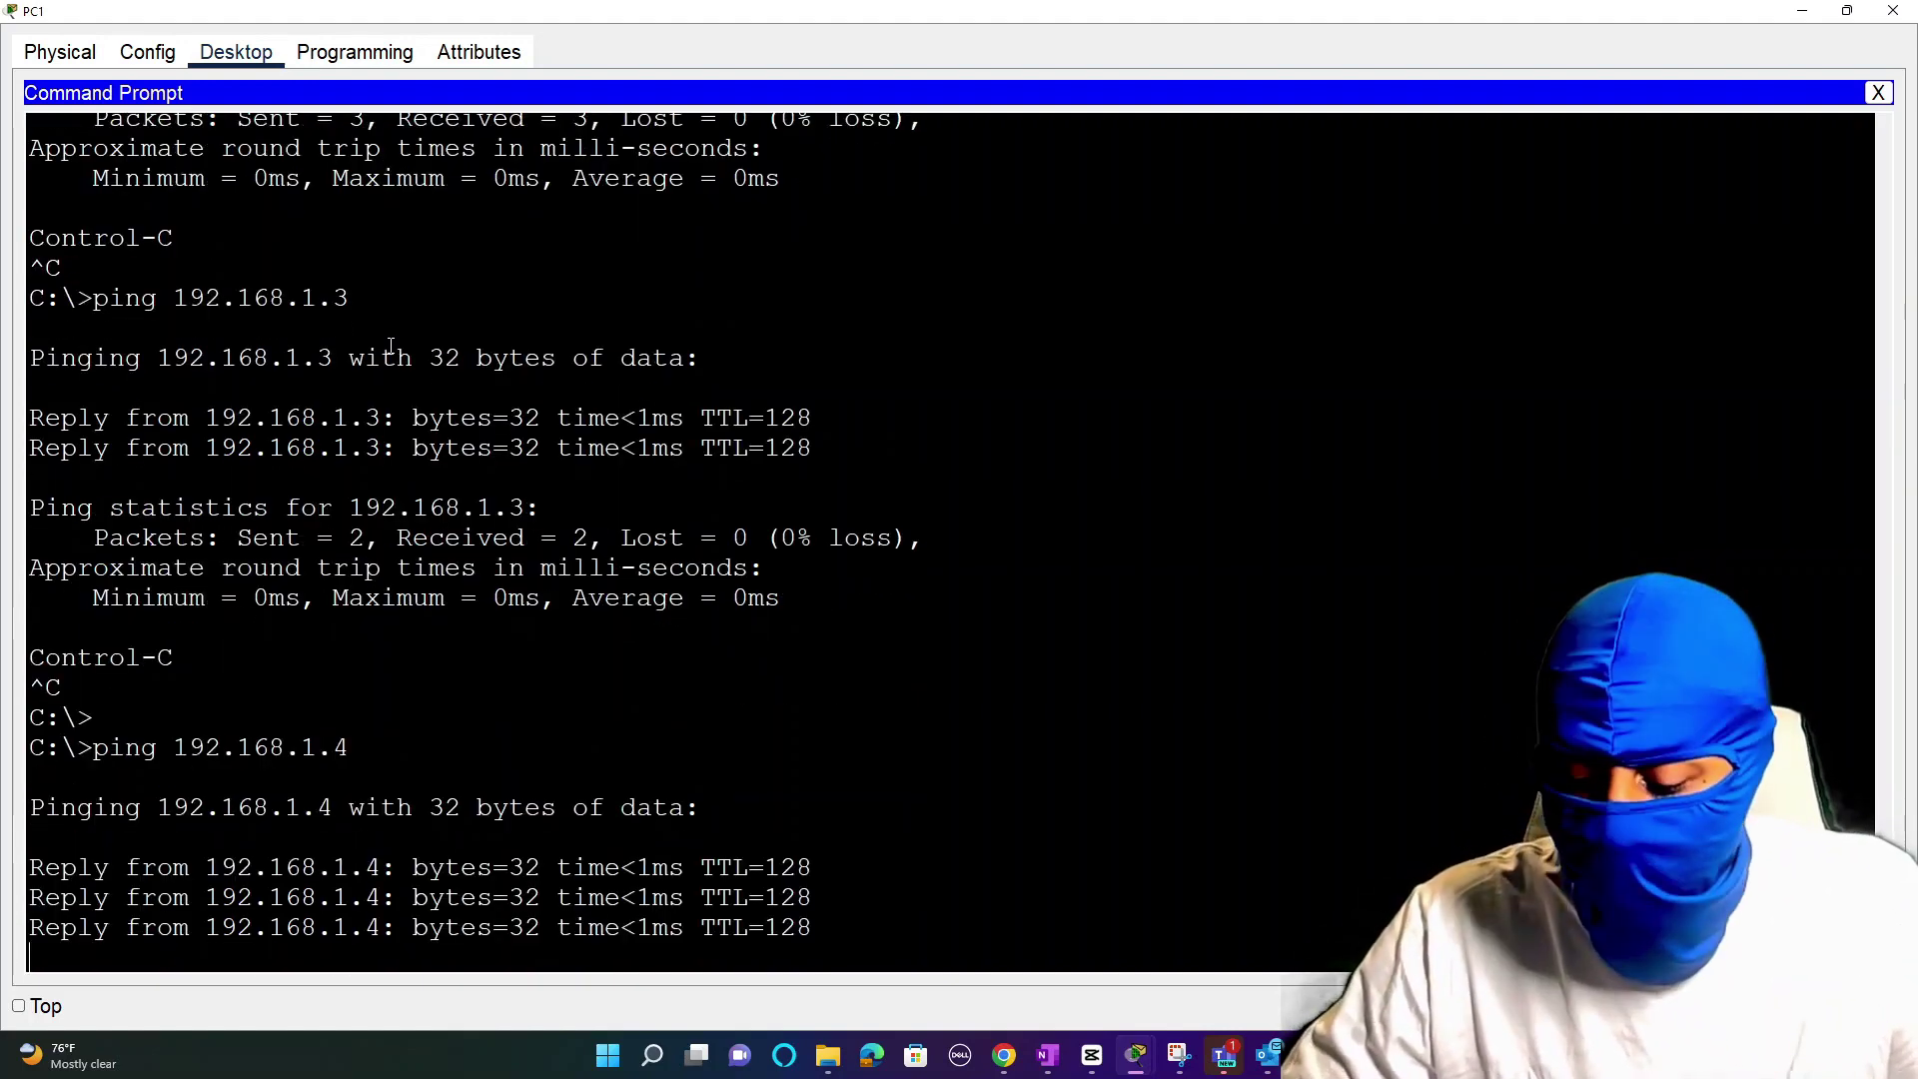
key(ctrl+c)
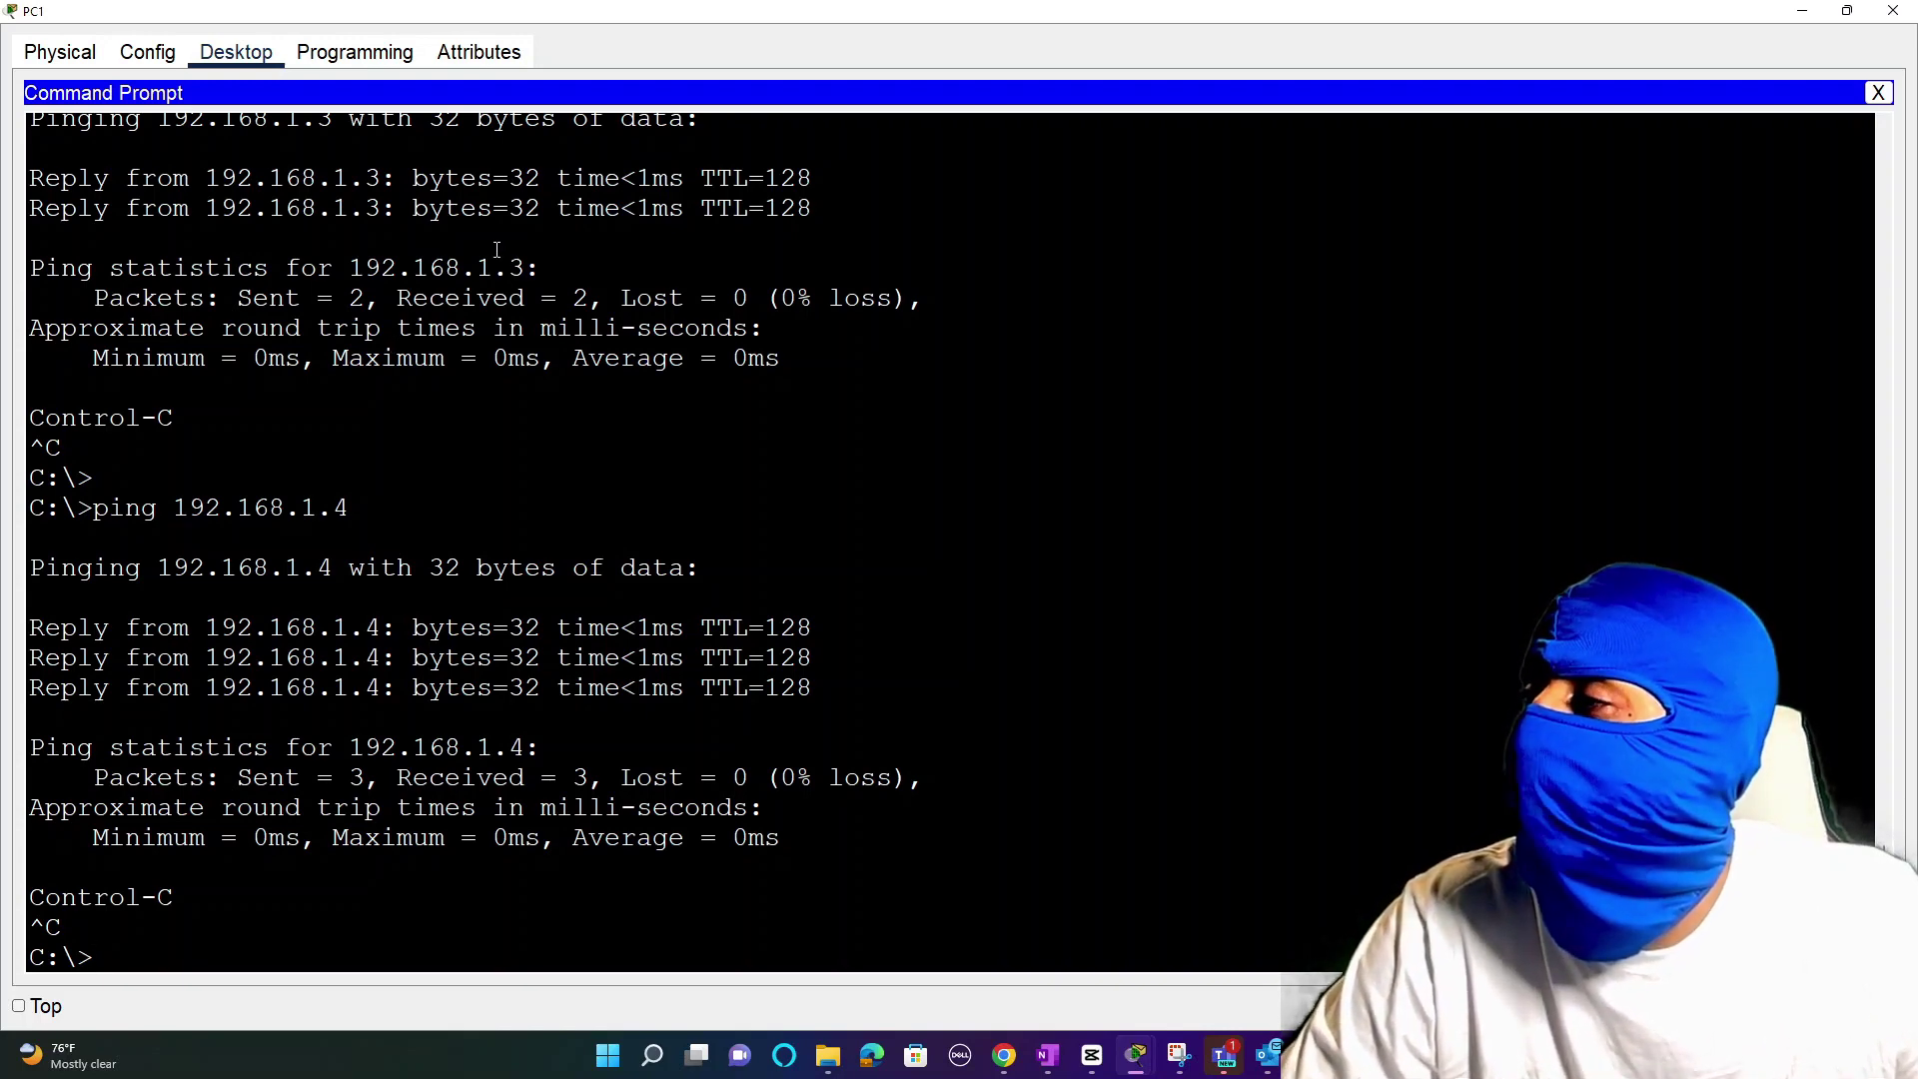
Step: Close PC1's window, open switch Sw2's maximized command line and push the old output out of view with blank prompts
click(1893, 12)
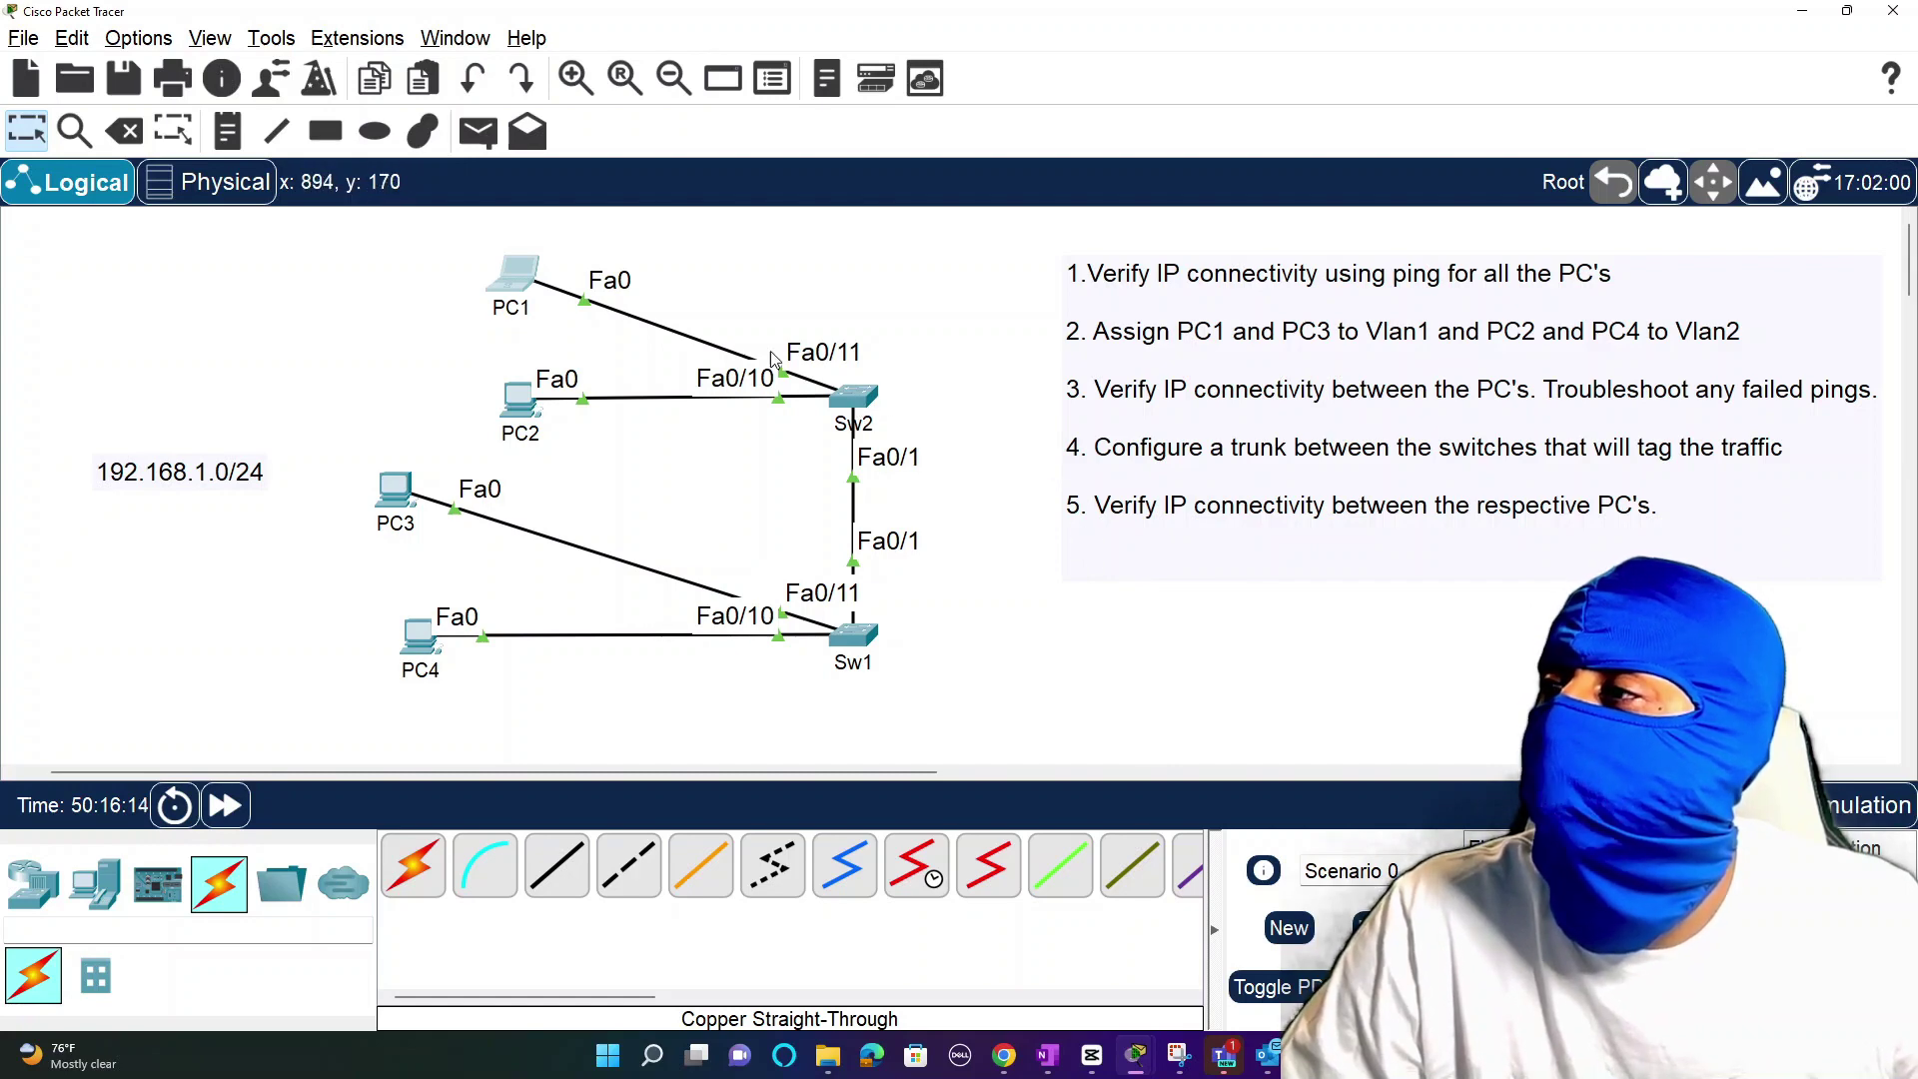
click(857, 411)
click(1511, 204)
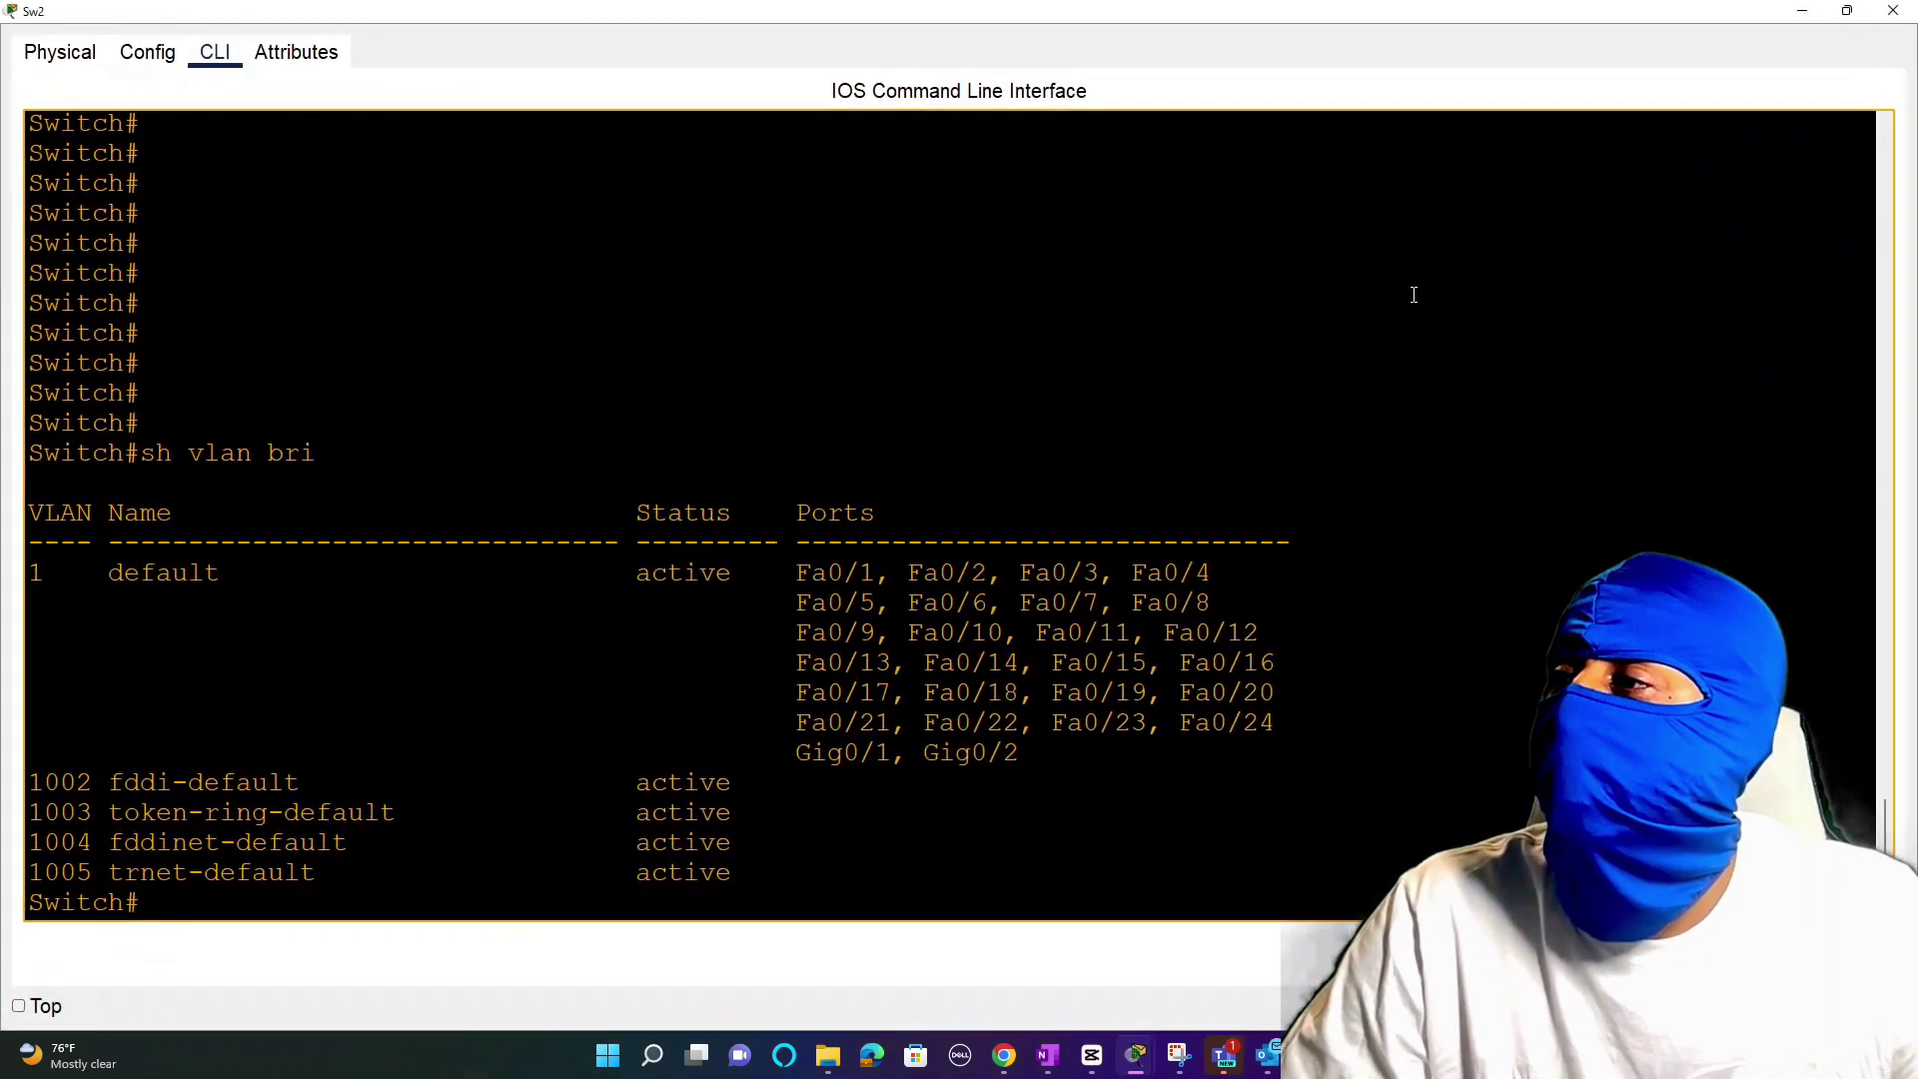
key(Return)
key(Return)
key(Return)
key(Return)
key(Return)
key(Return)
key(Return)
key(Return)
key(Return)
key(Return)
key(Return)
key(Return)
key(Return)
key(Return)
key(Return)
key(Return)
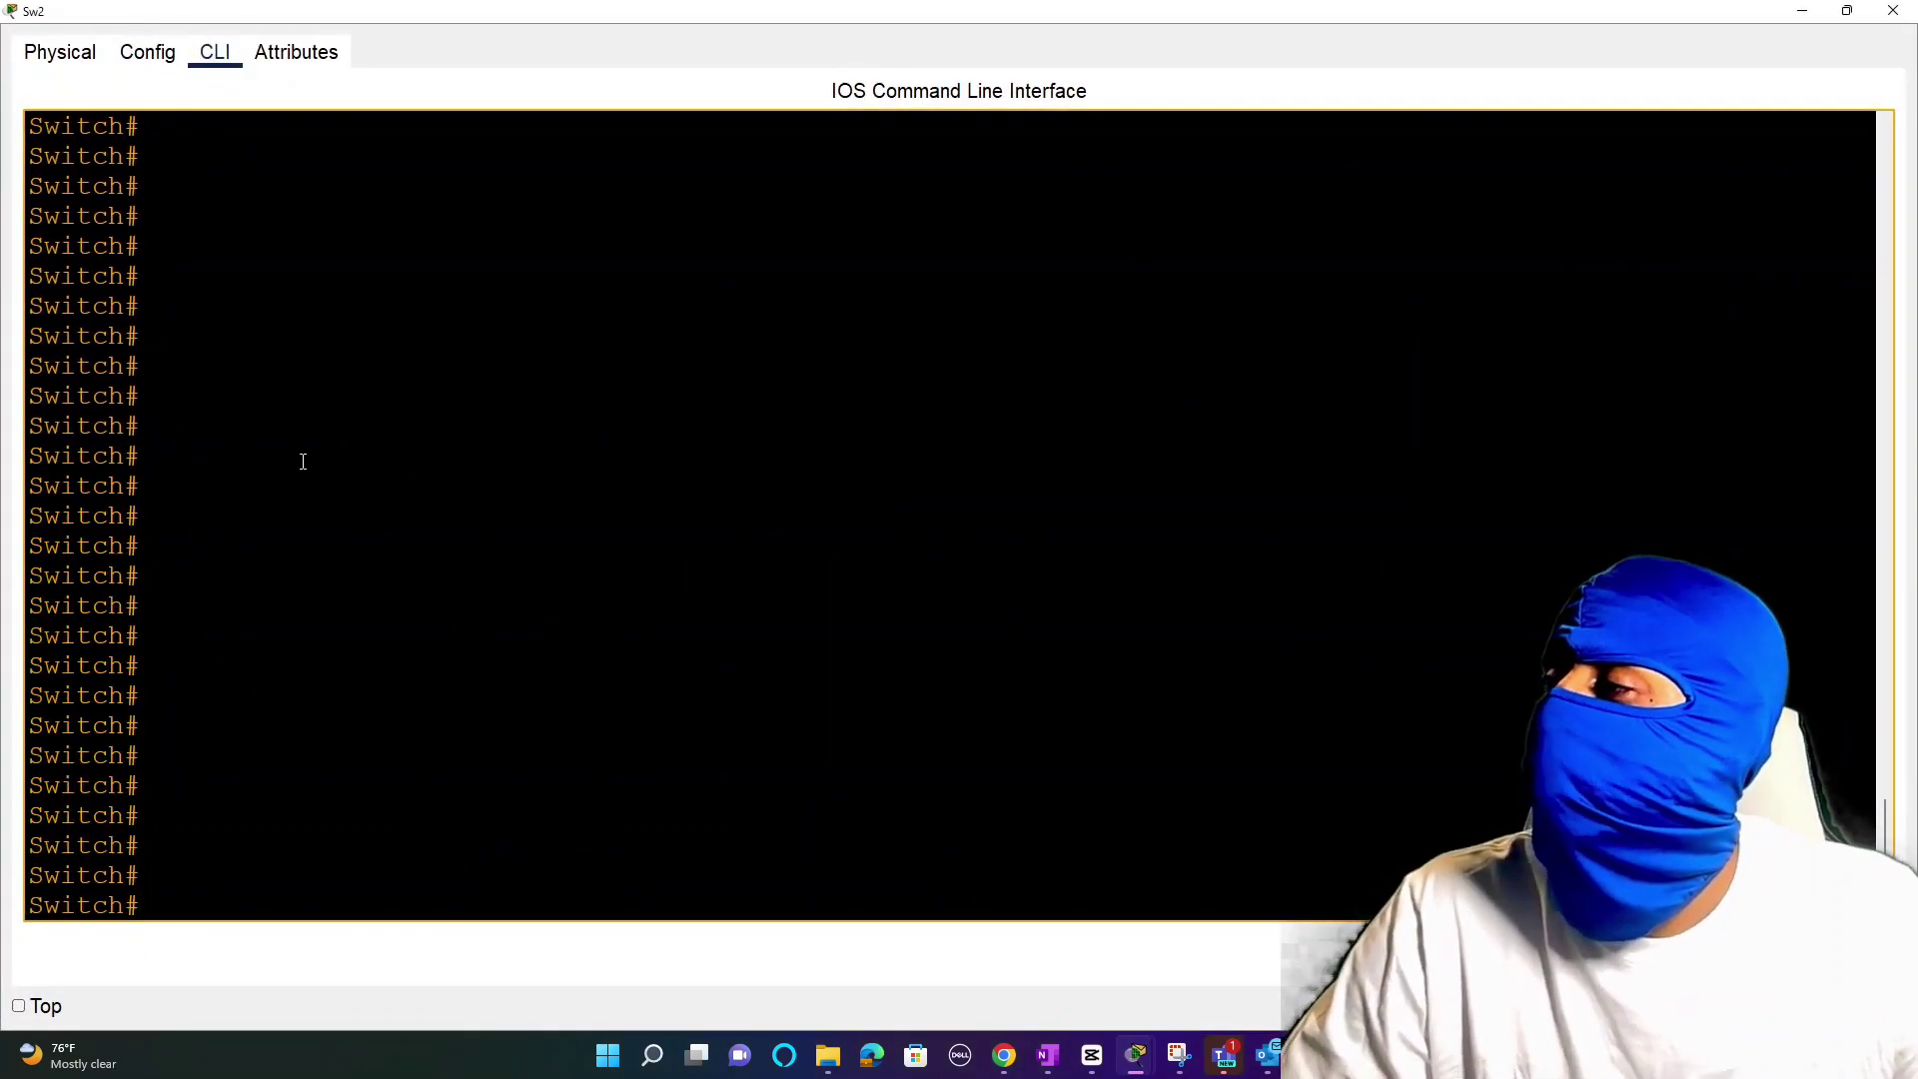
Step: Enter global configuration mode on Sw2 and select interface f0/11, the port connected to PC1
key(alt+Tab)
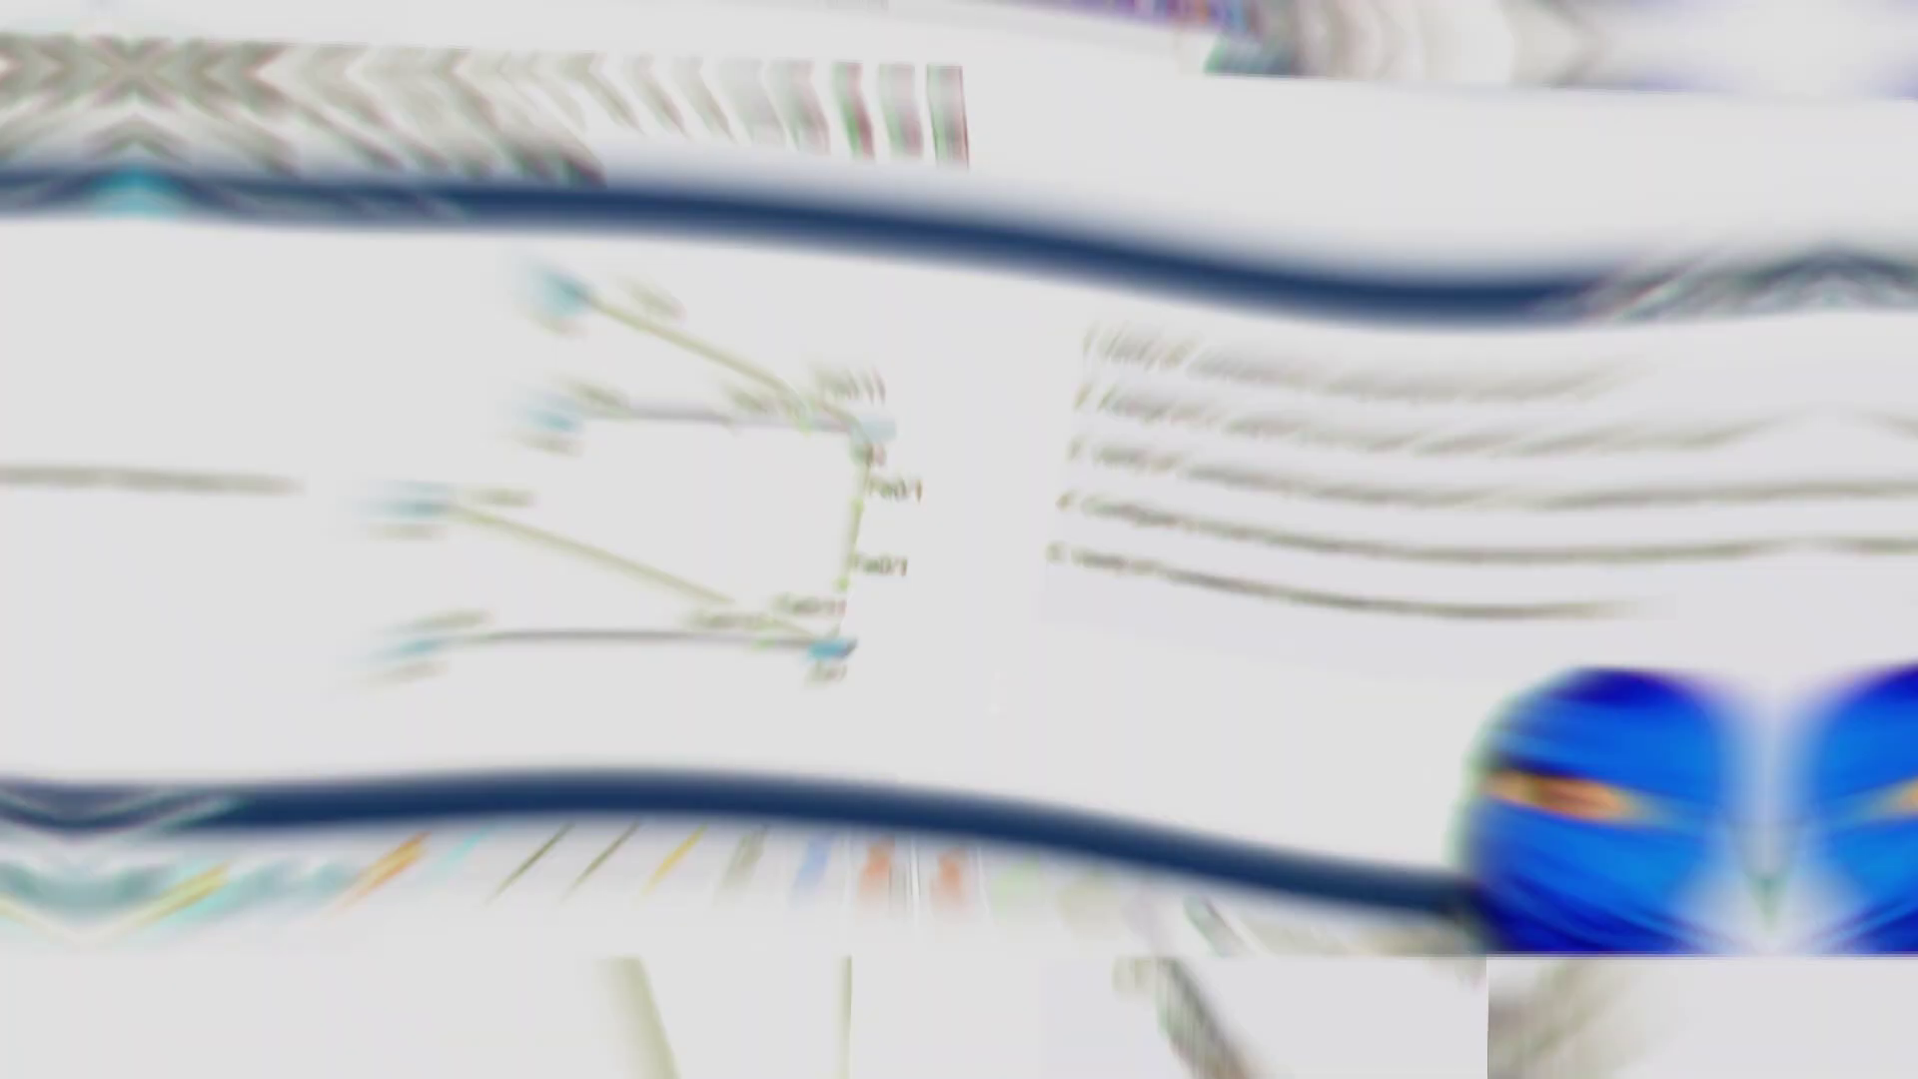
text(conf t)
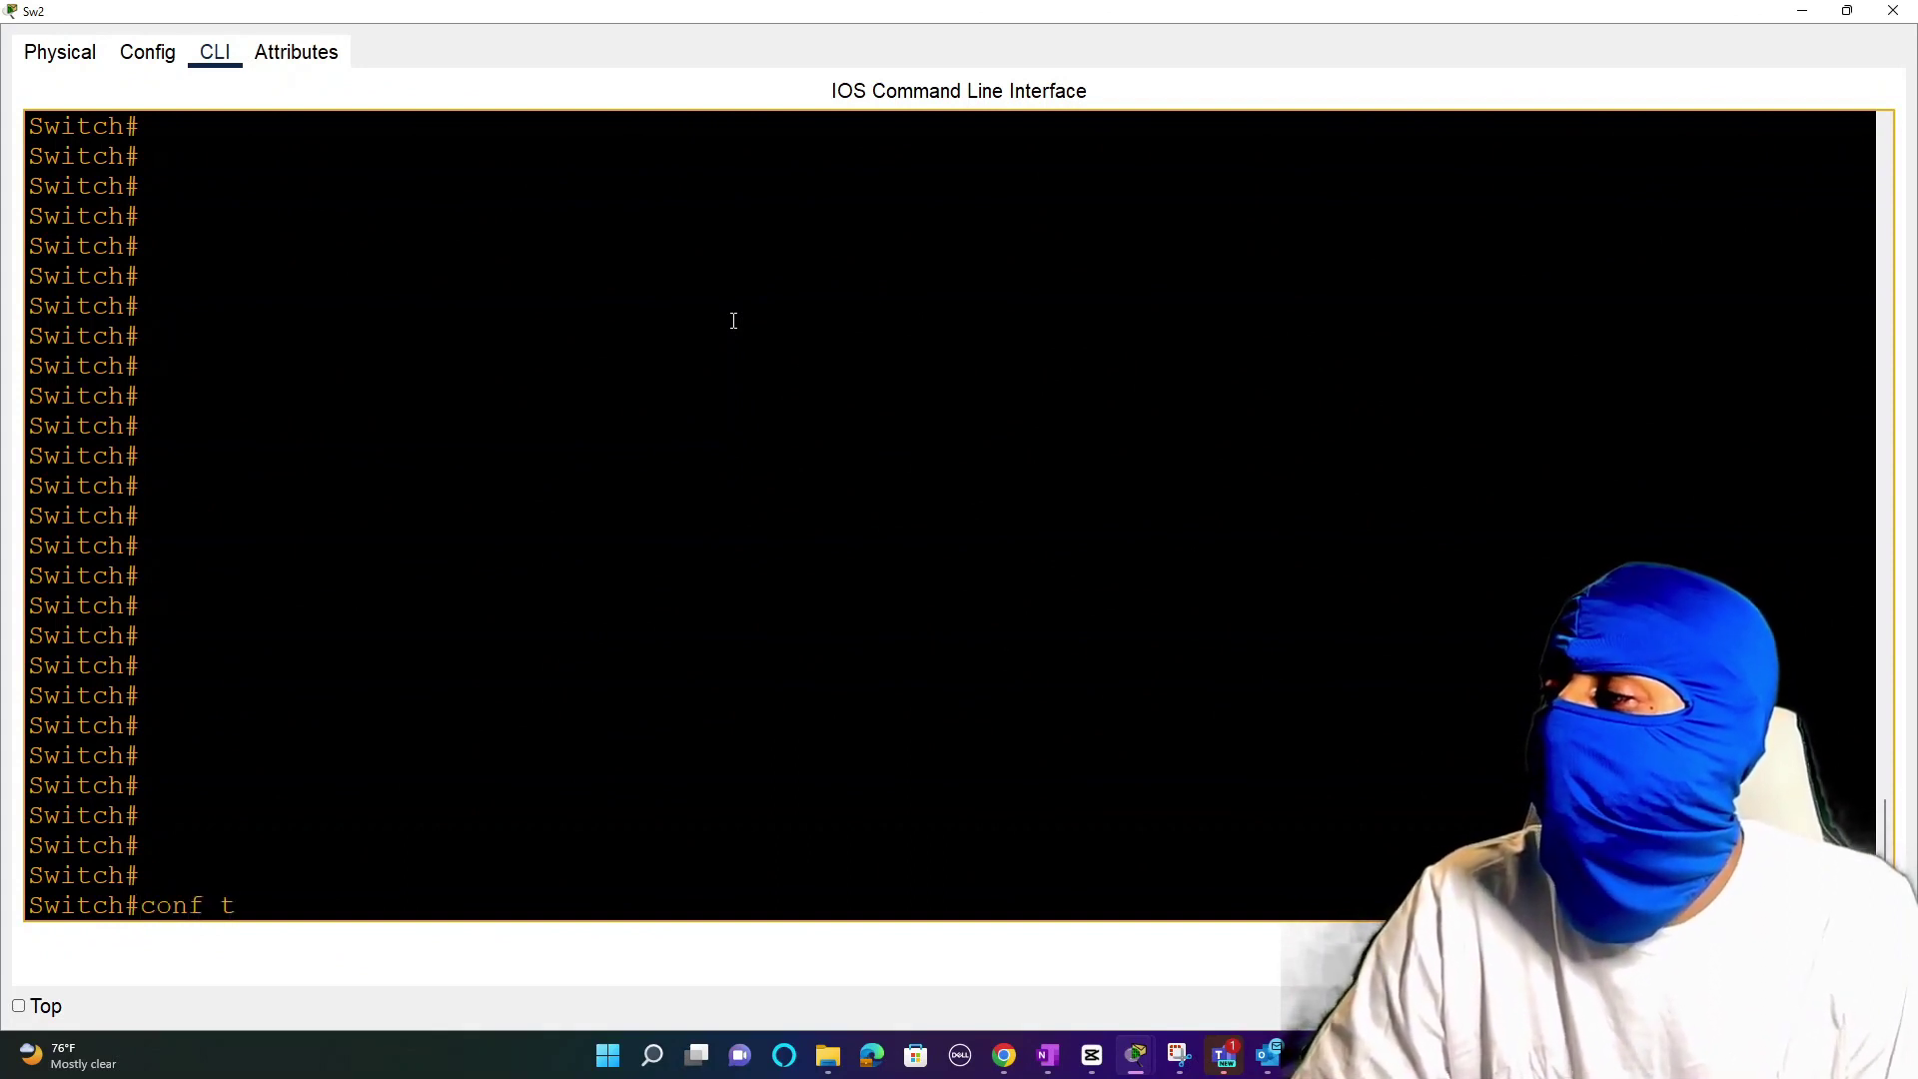
key(Return)
text(in)
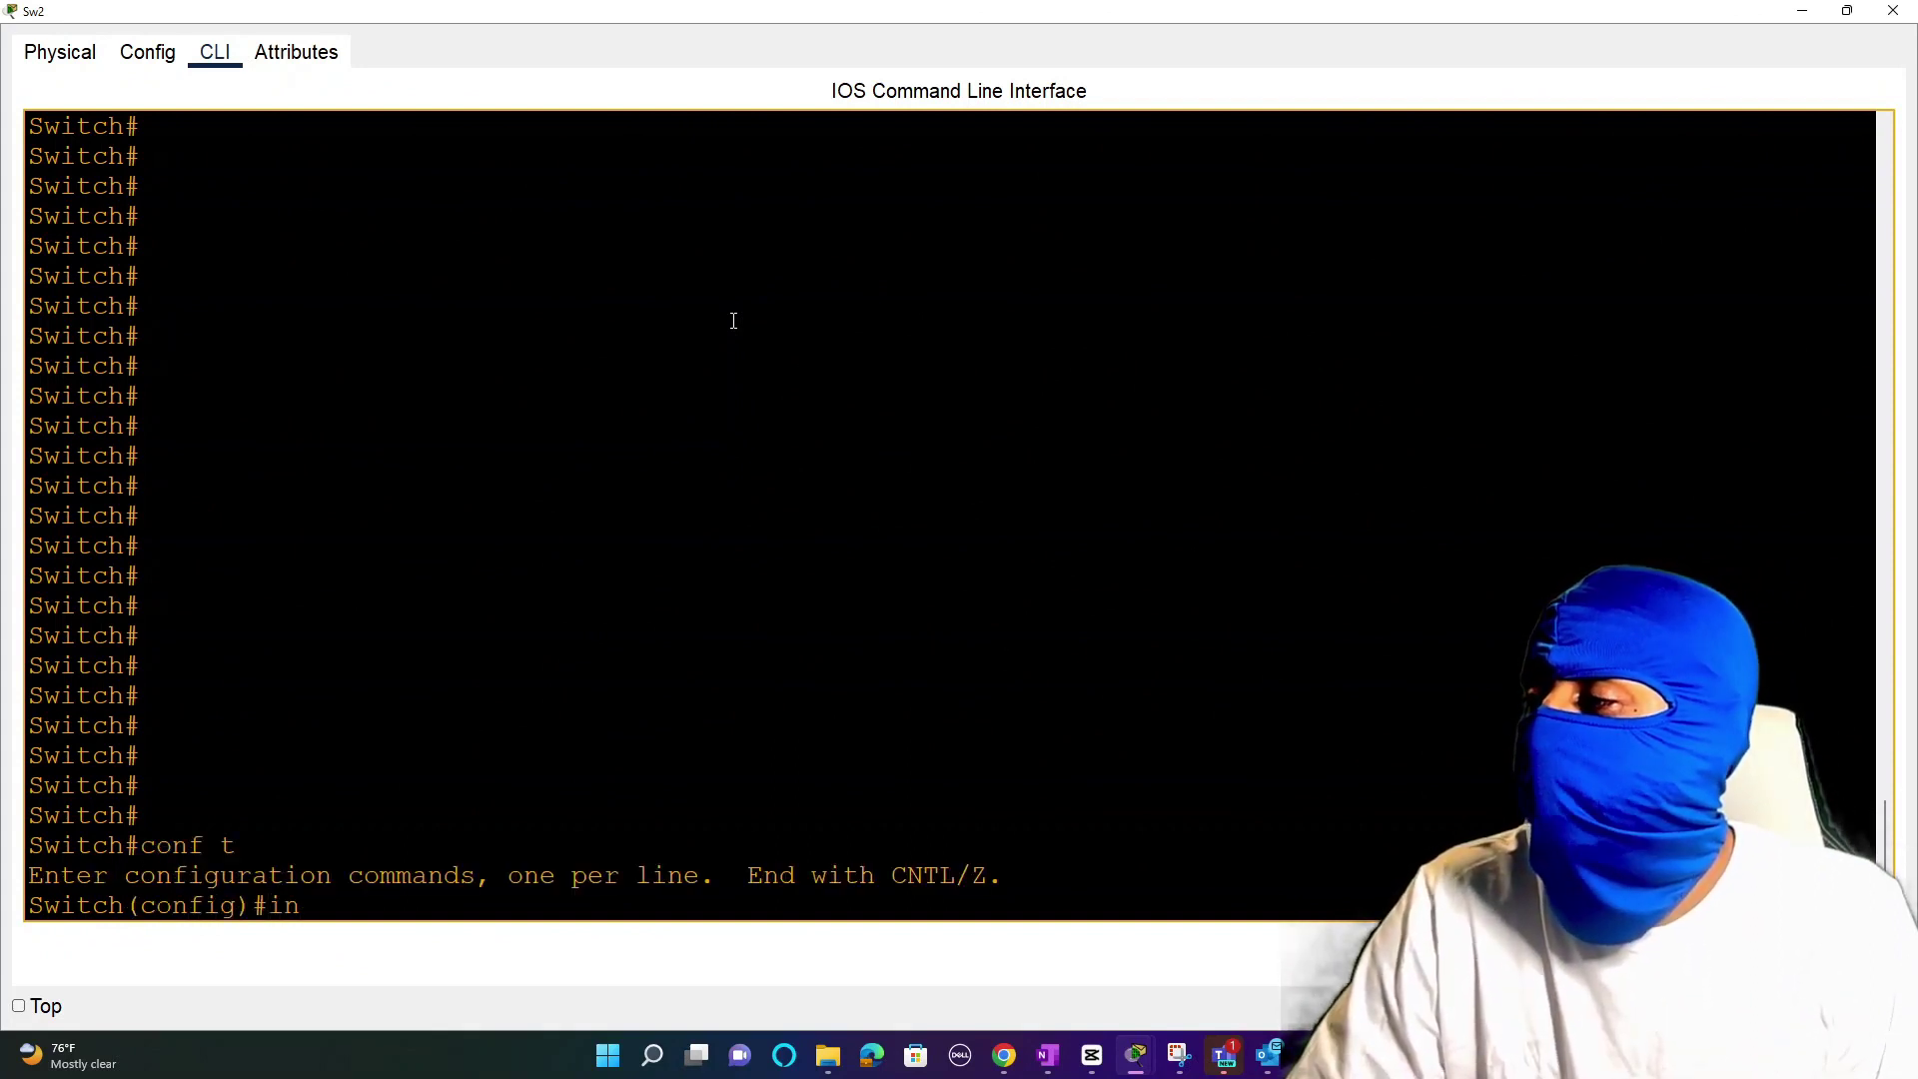
text(t f0)
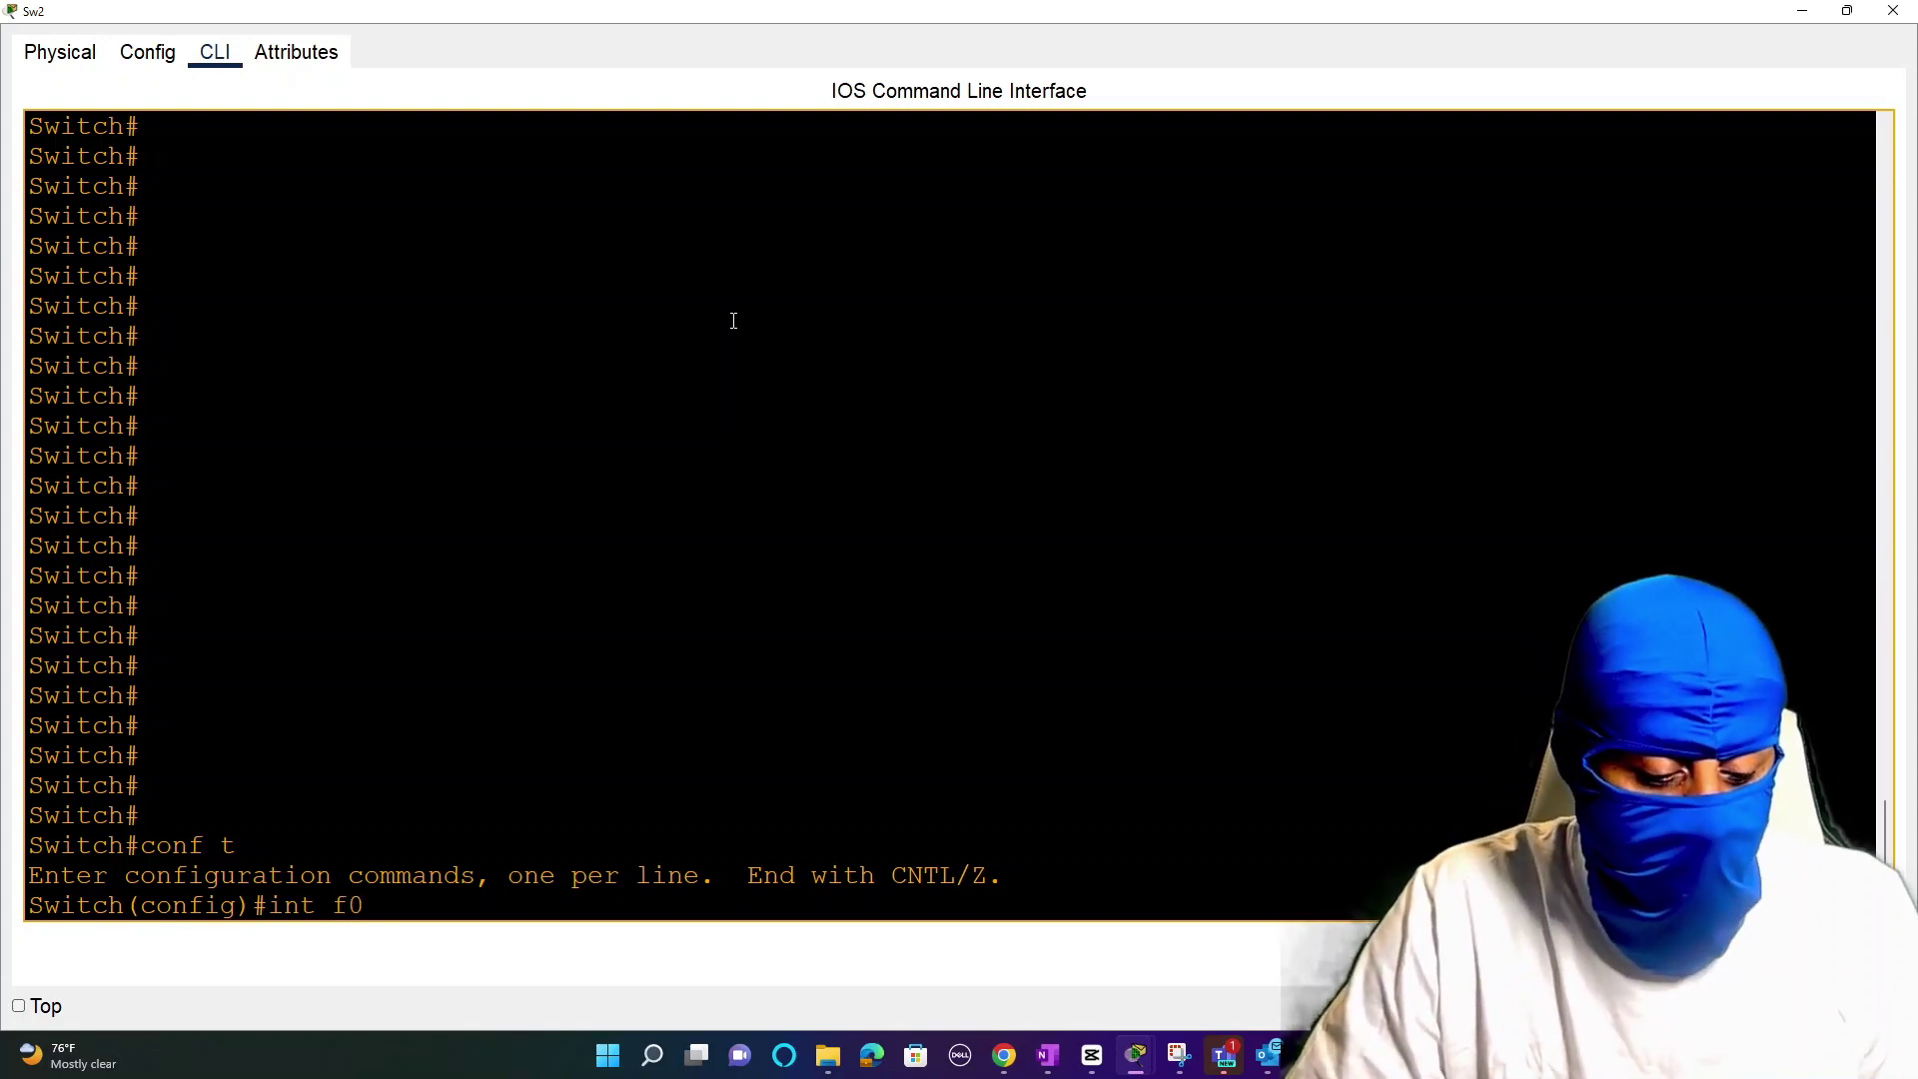
text(/11)
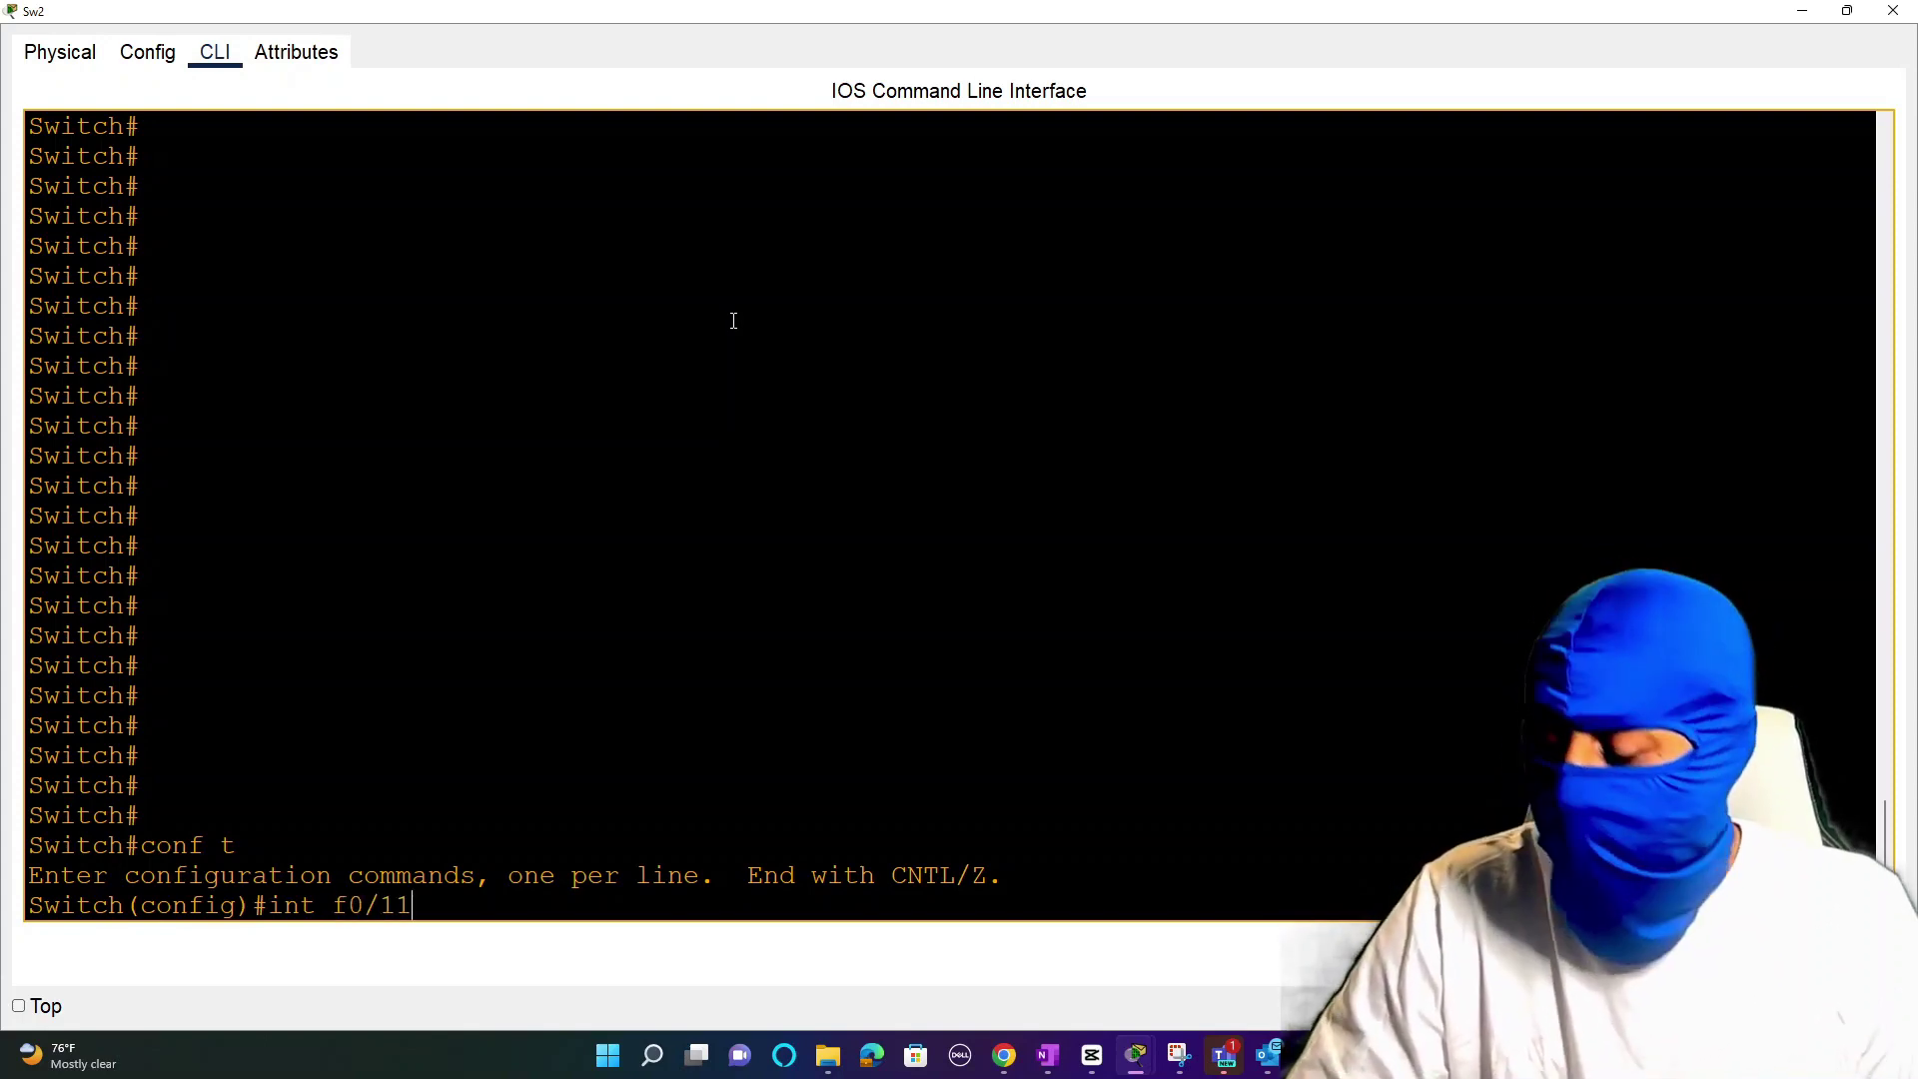
key(alt+Tab)
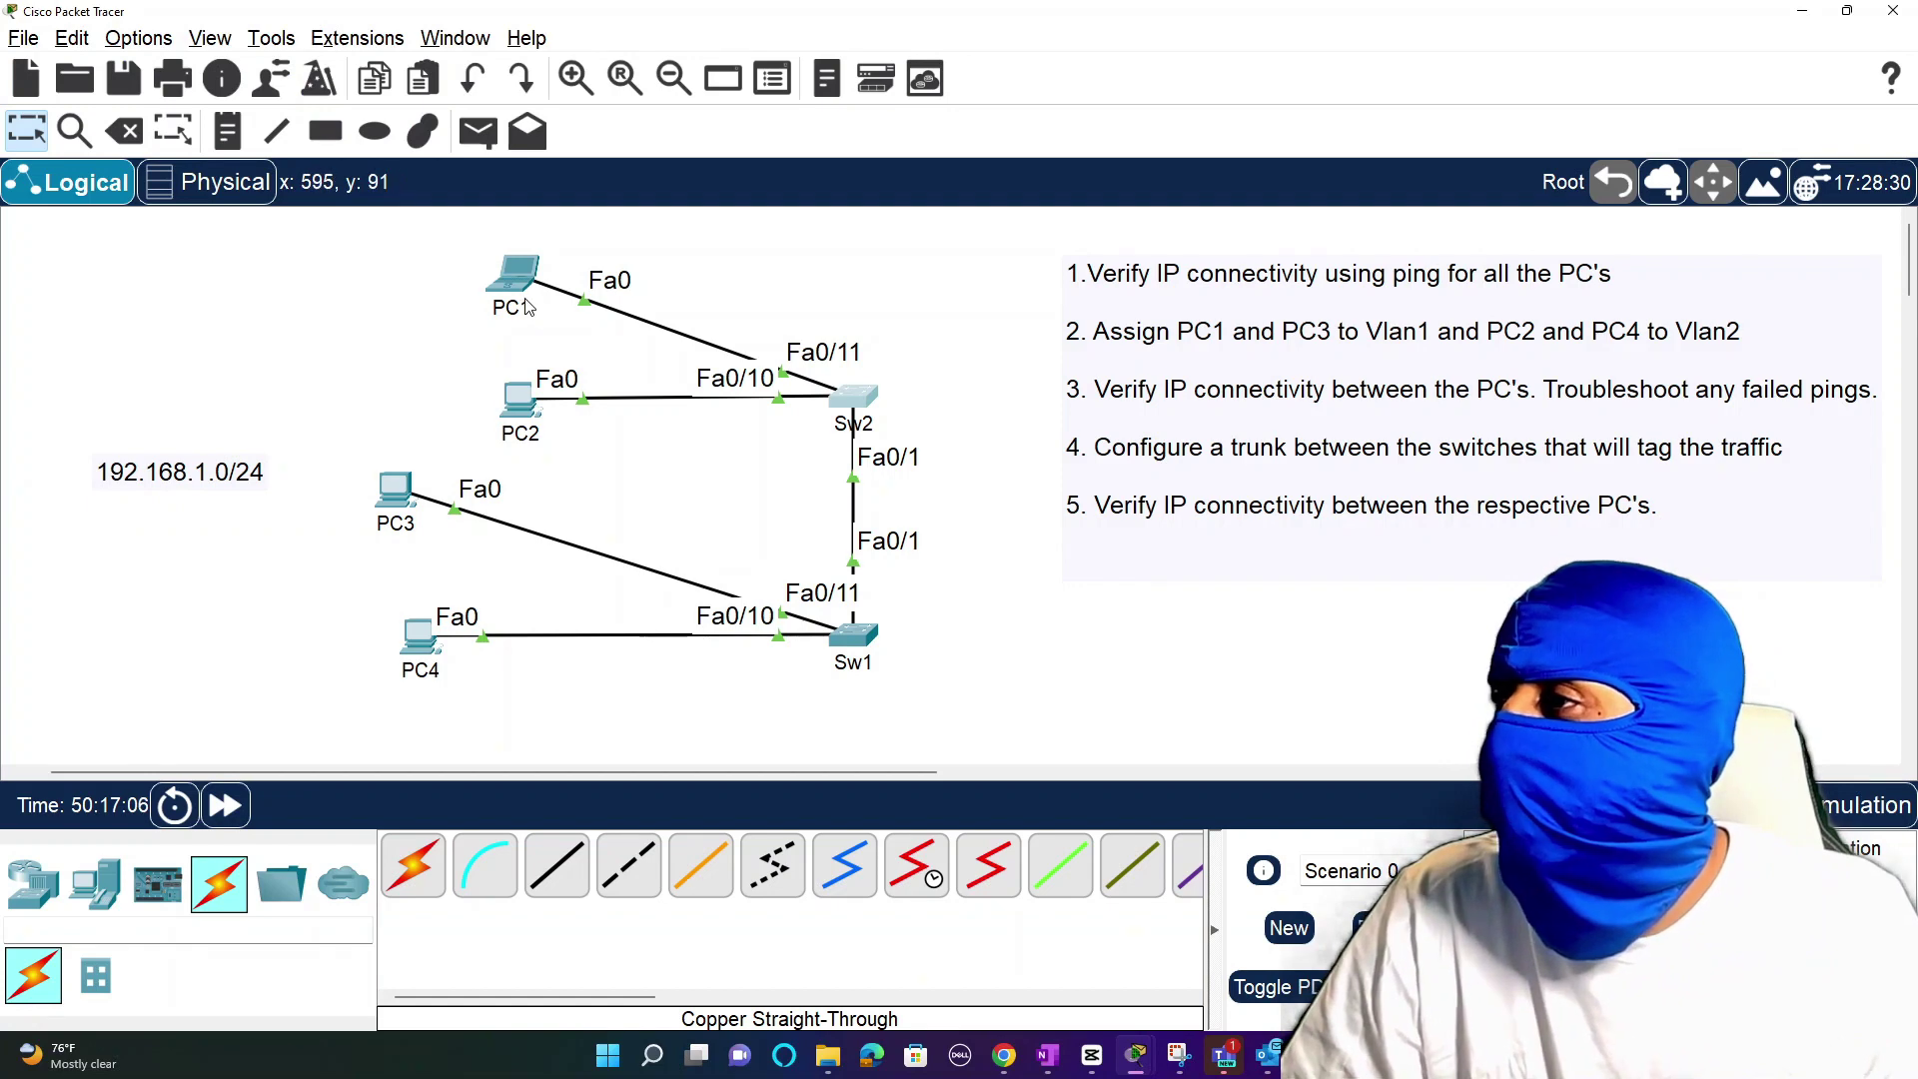
key(alt+Tab)
text(1)
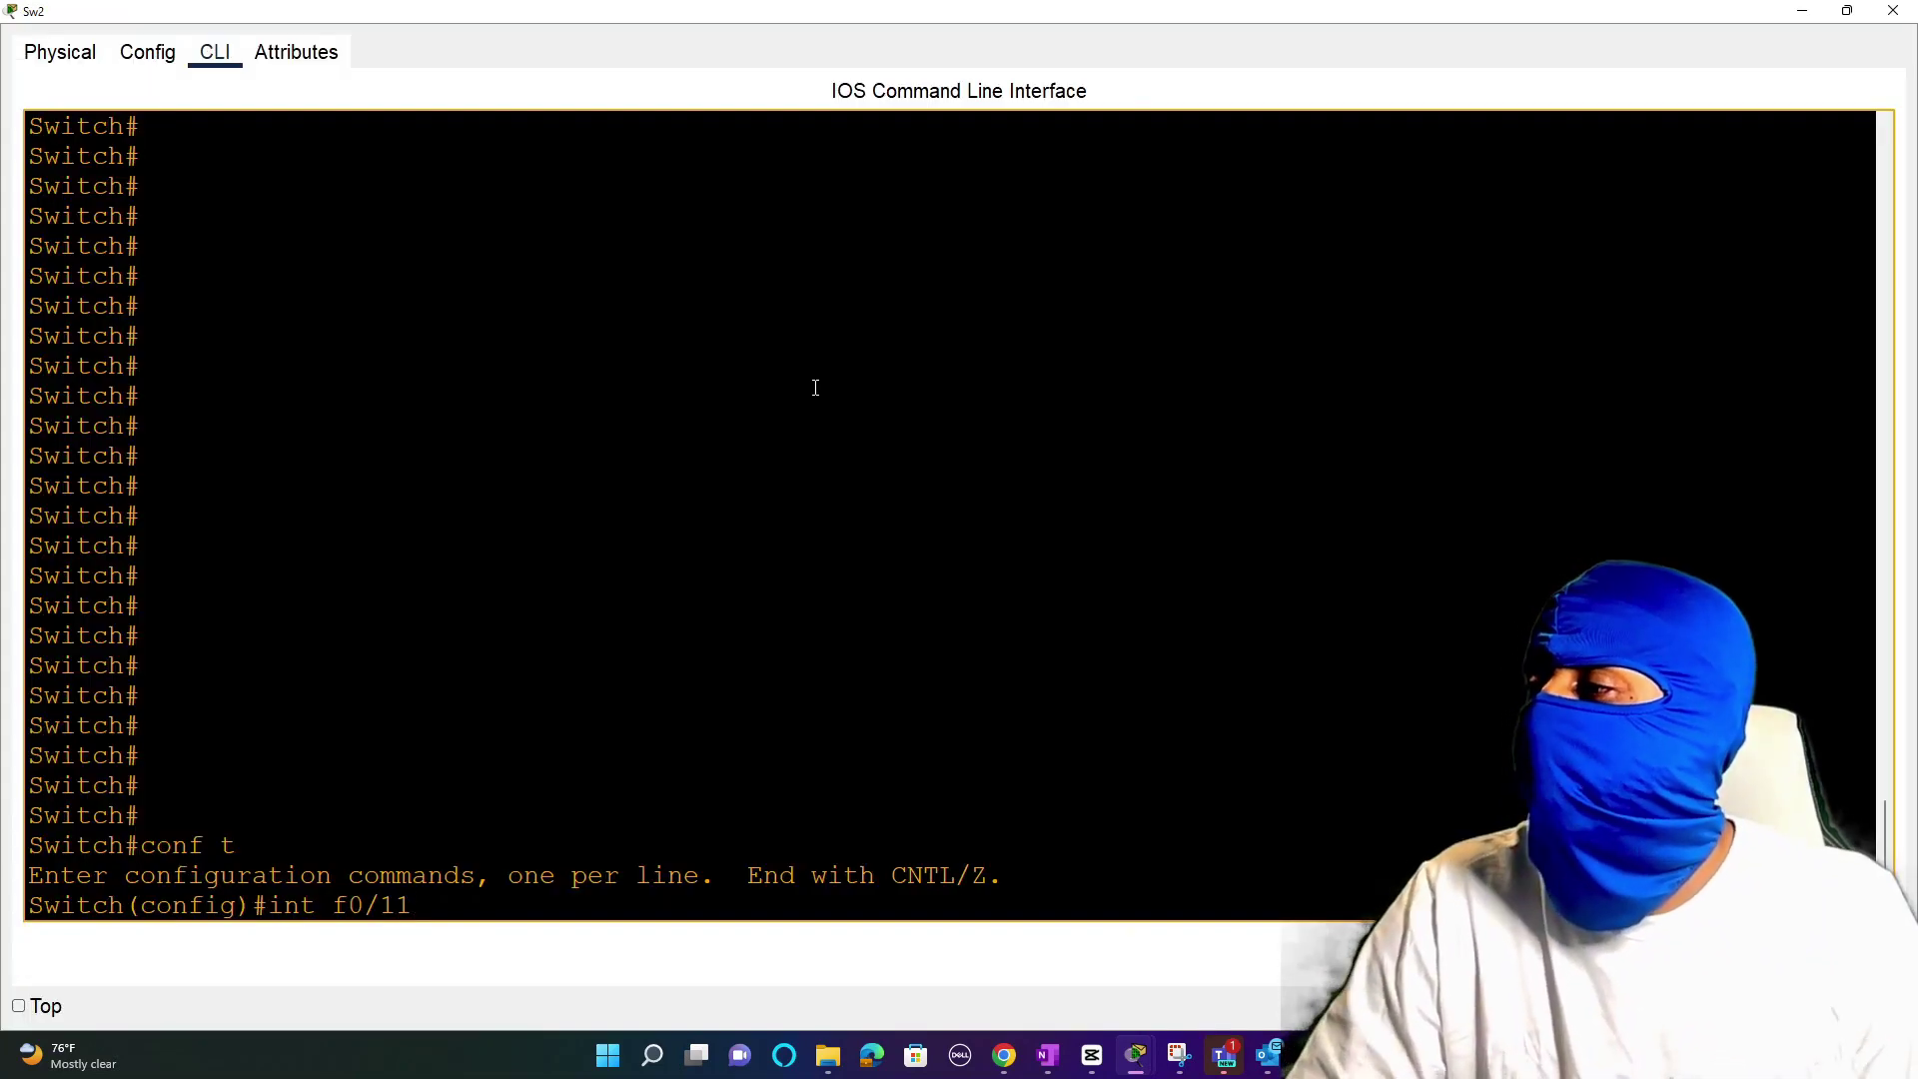
key(Return)
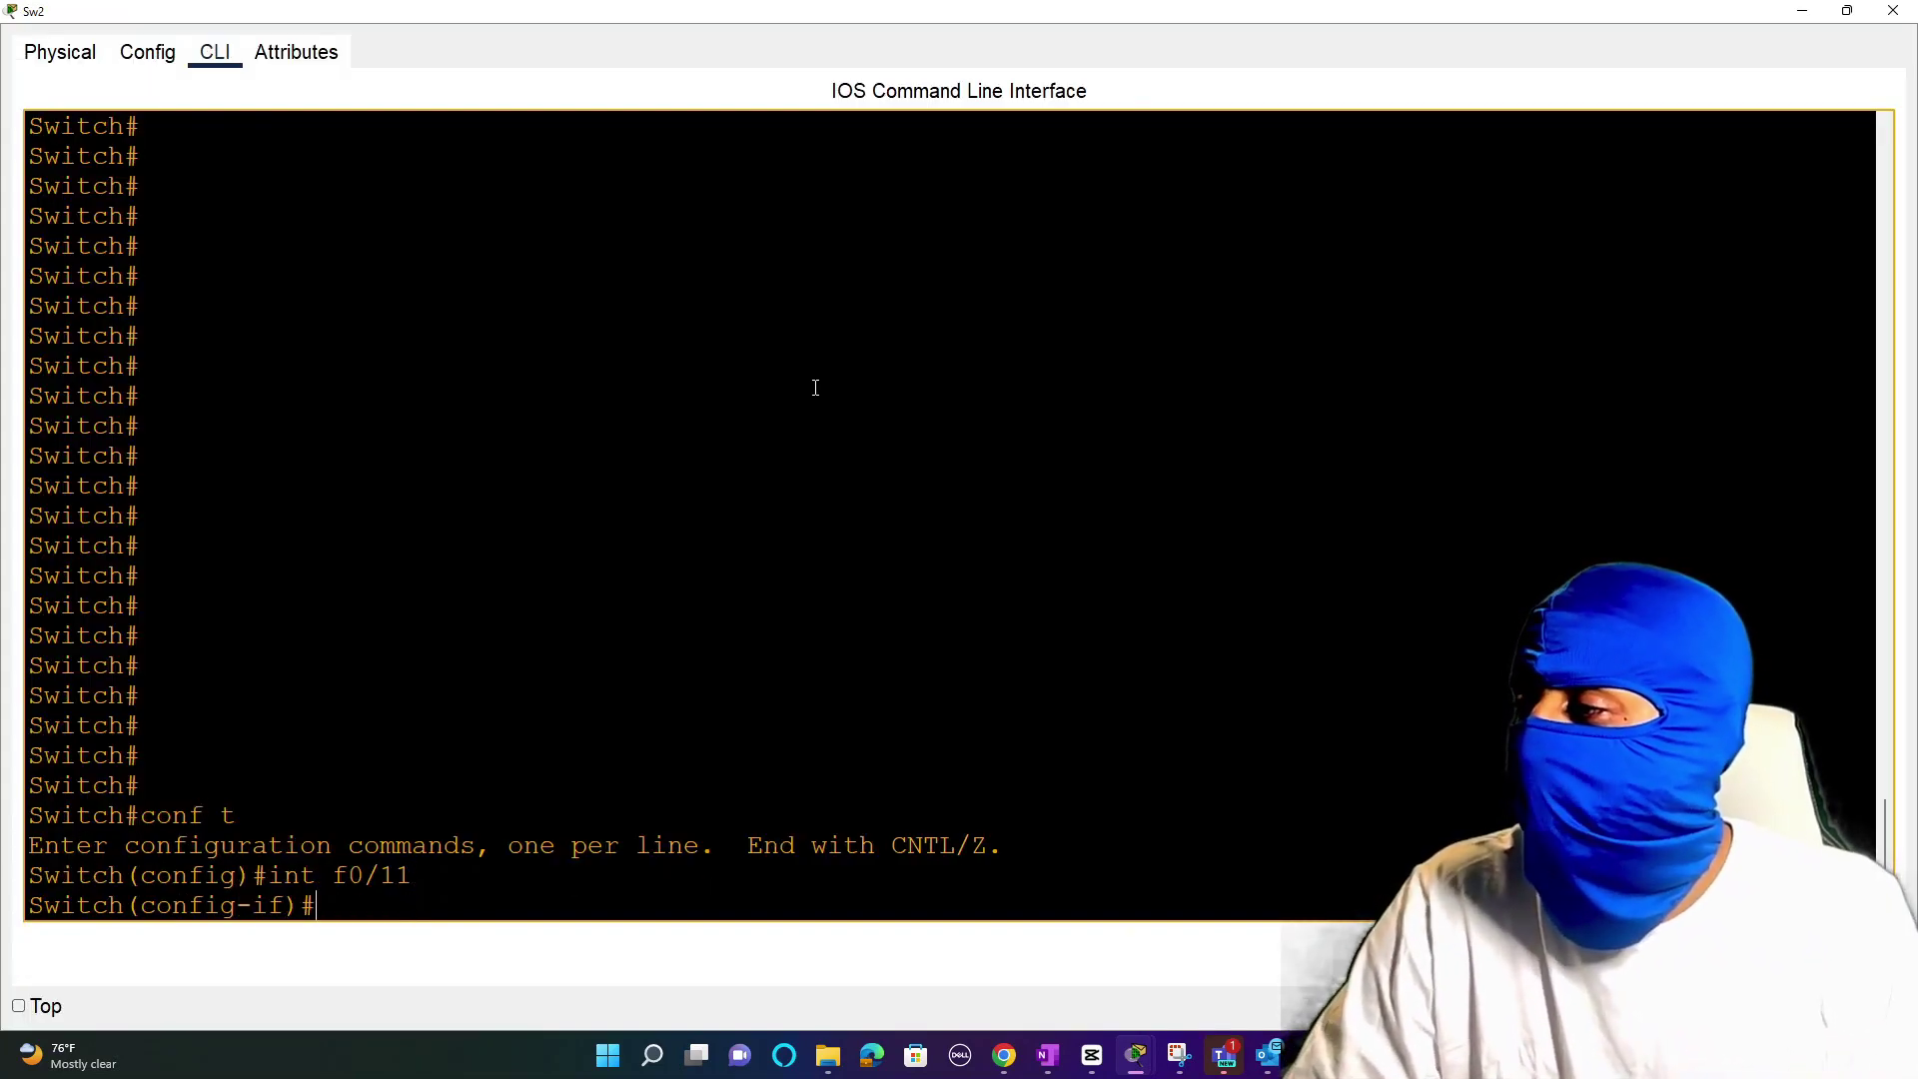
Step: Set Sw2's interface f0/11 to switchport access mode
text(switch)
key(Tab)
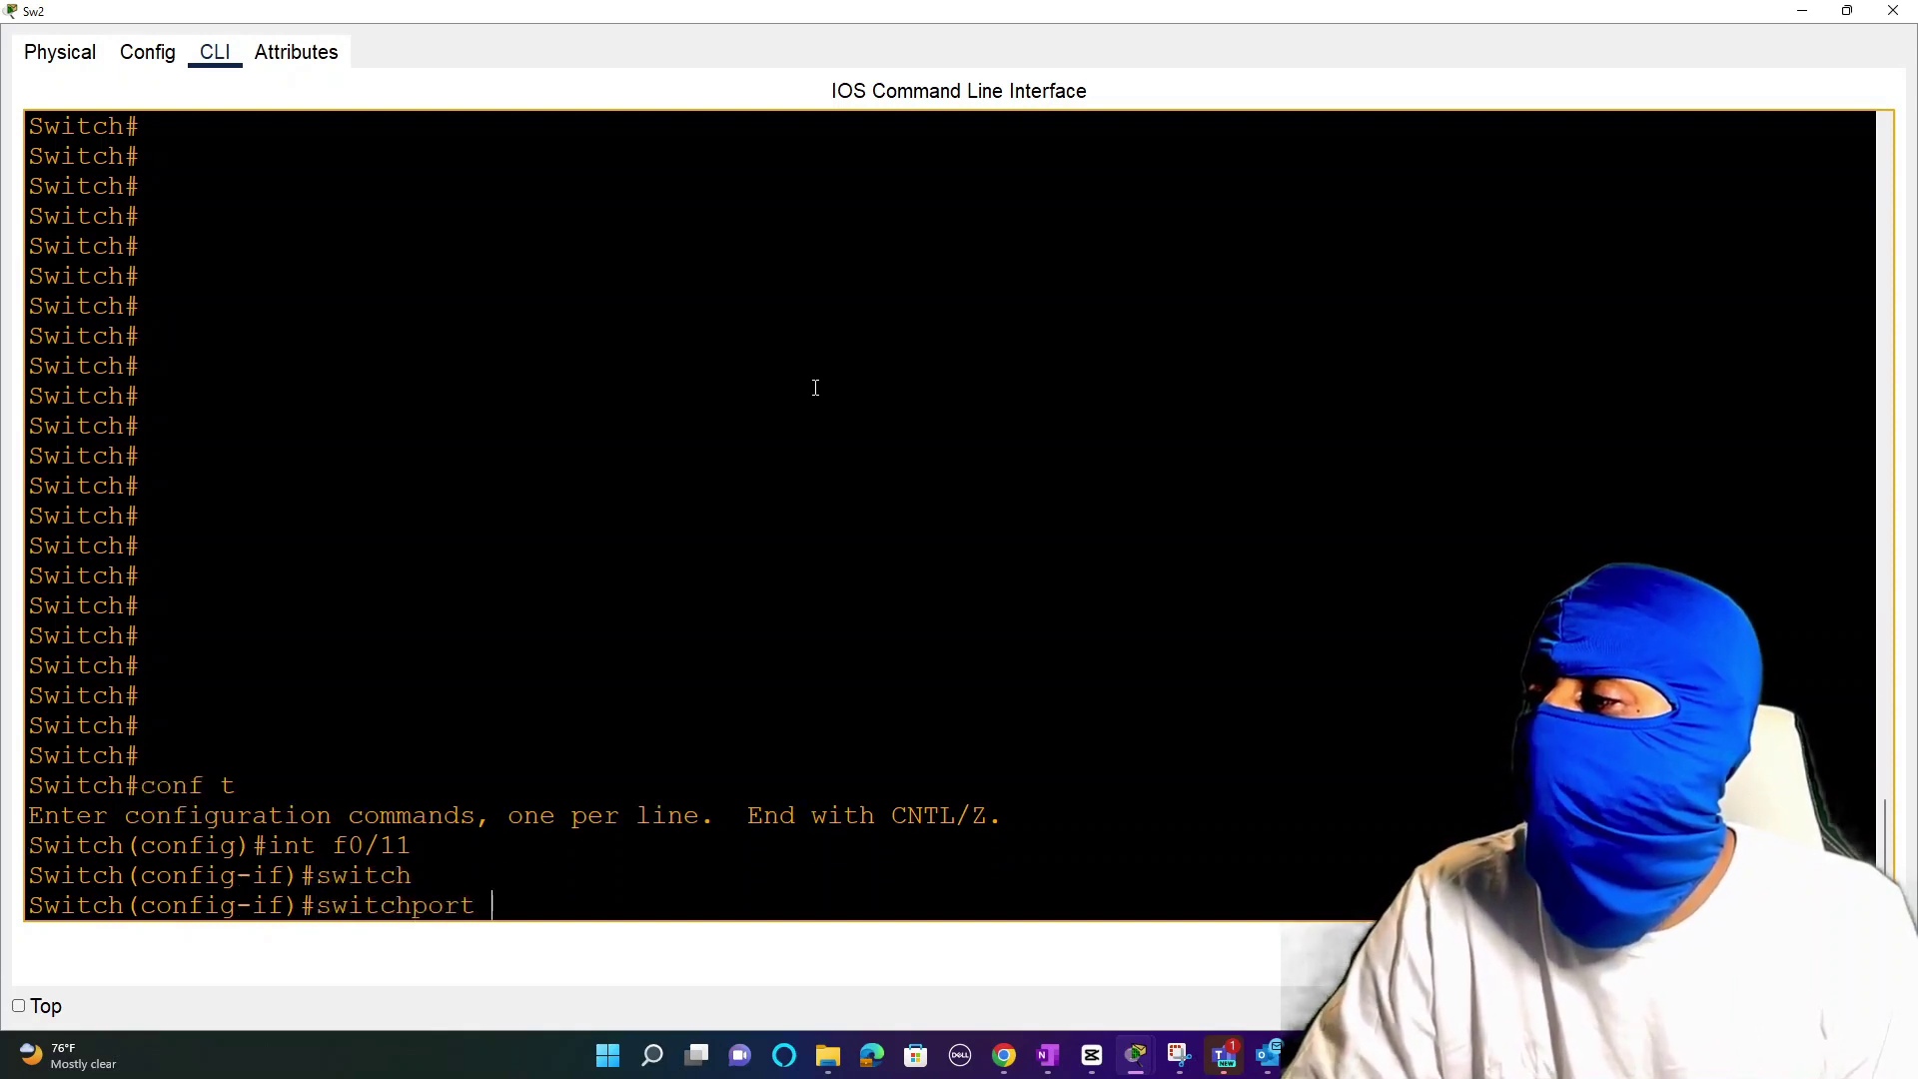
text(mode ac)
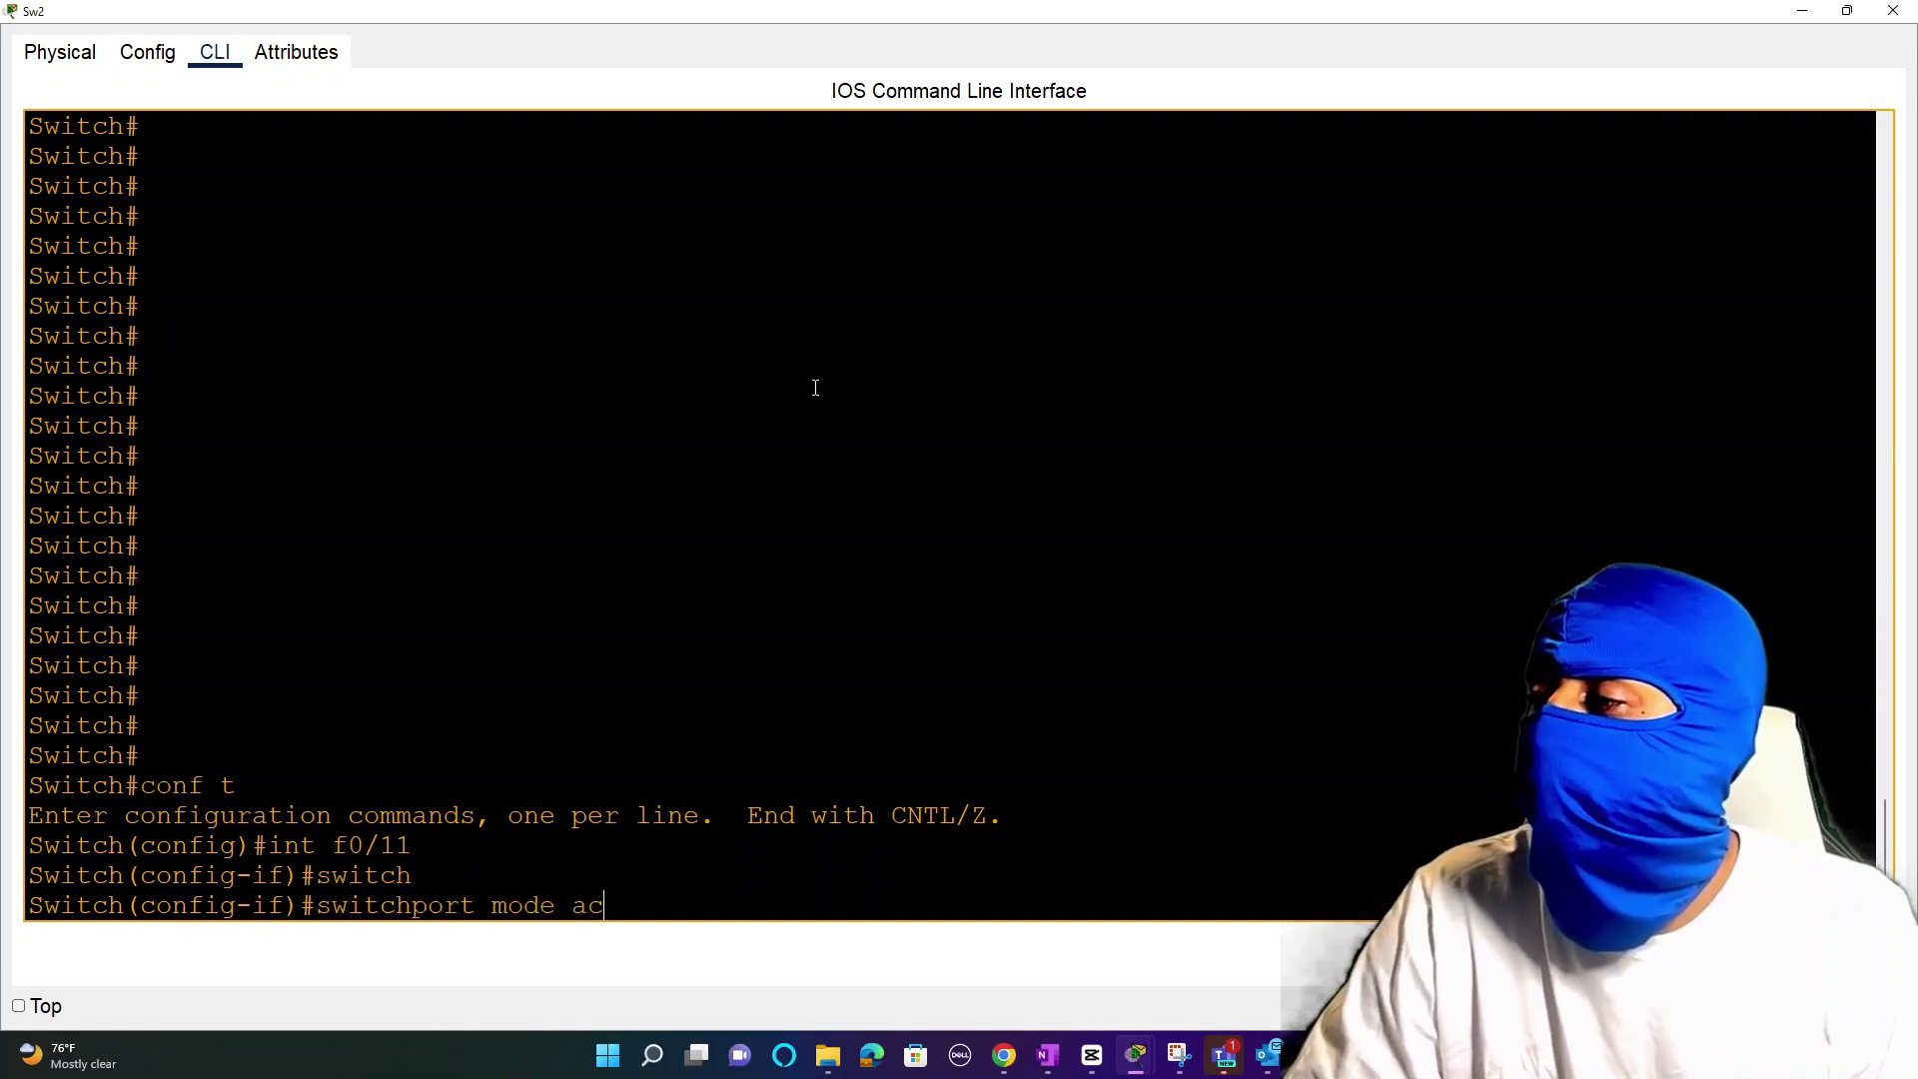
text(cess)
key(Return)
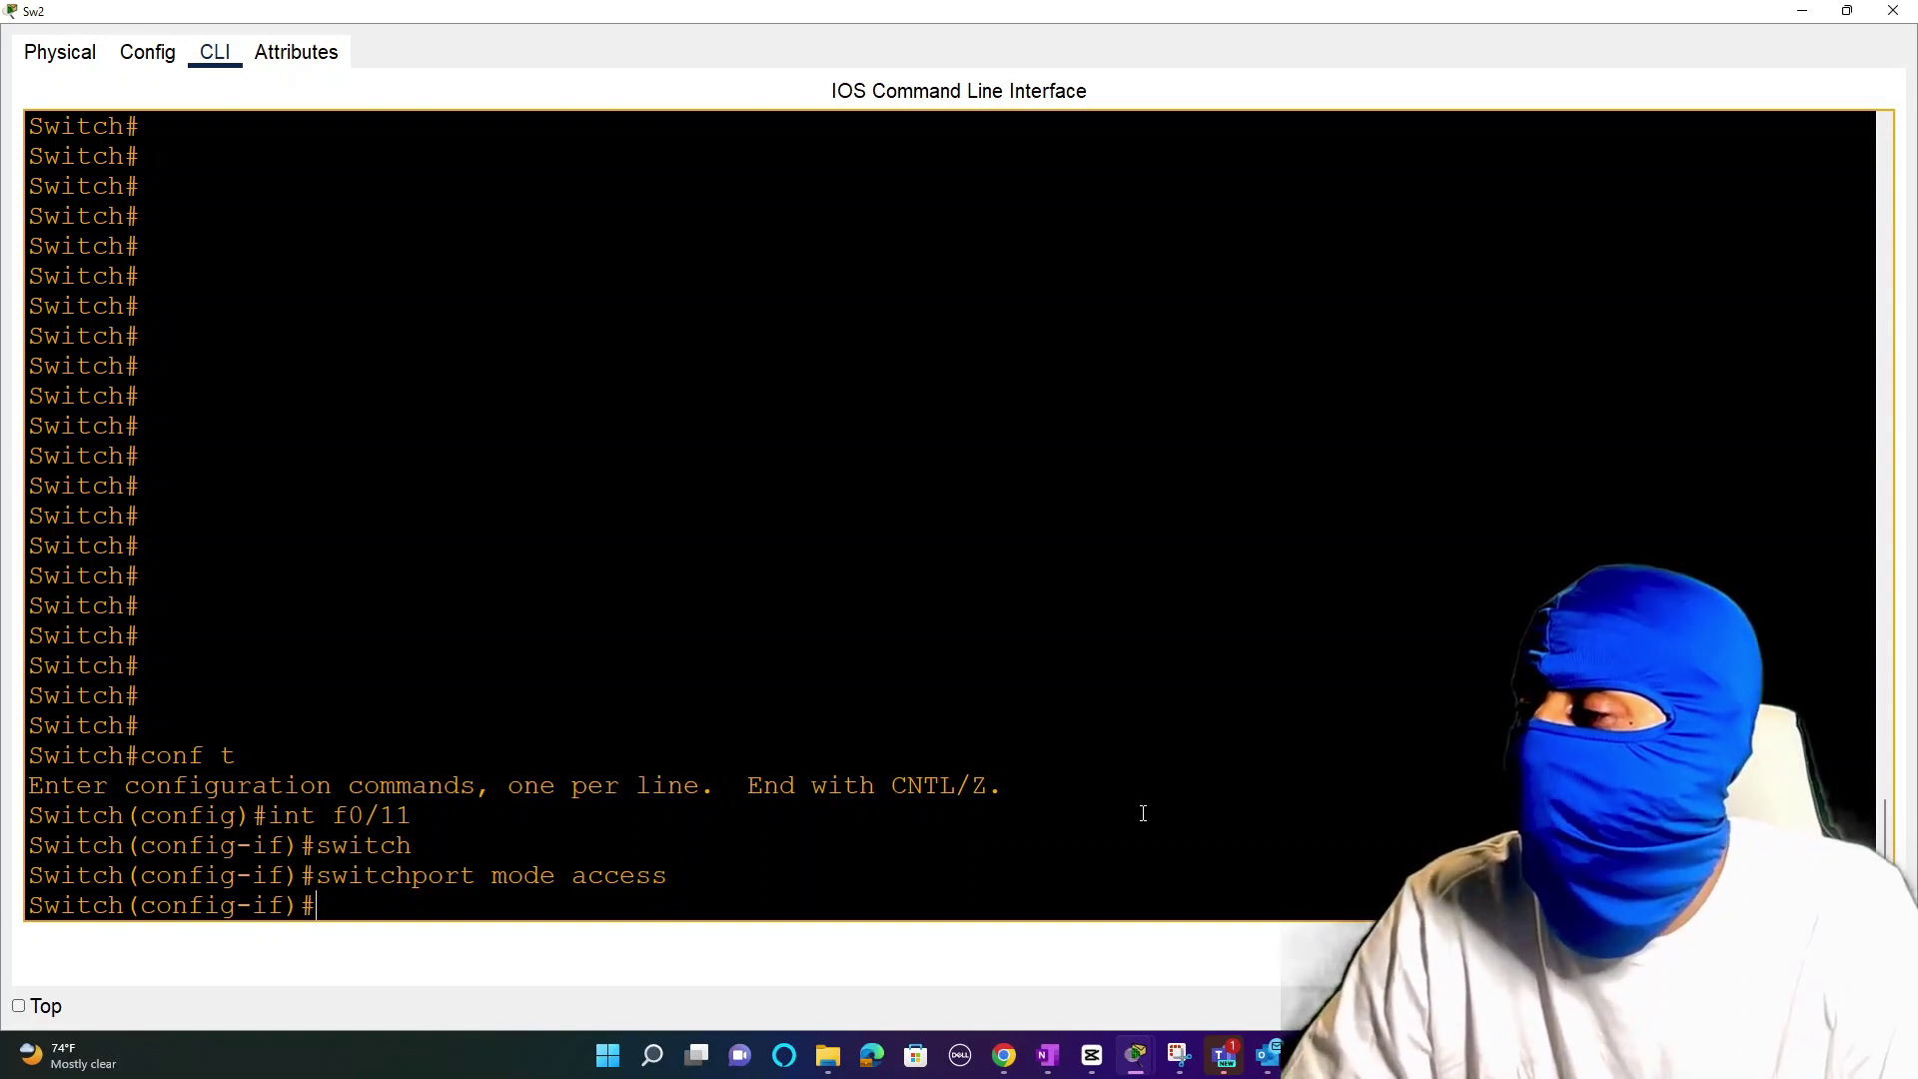
Step: Assign Sw2's interface f0/11 to access VLAN 1, correcting the misspelled access keyword in the command
text(swi)
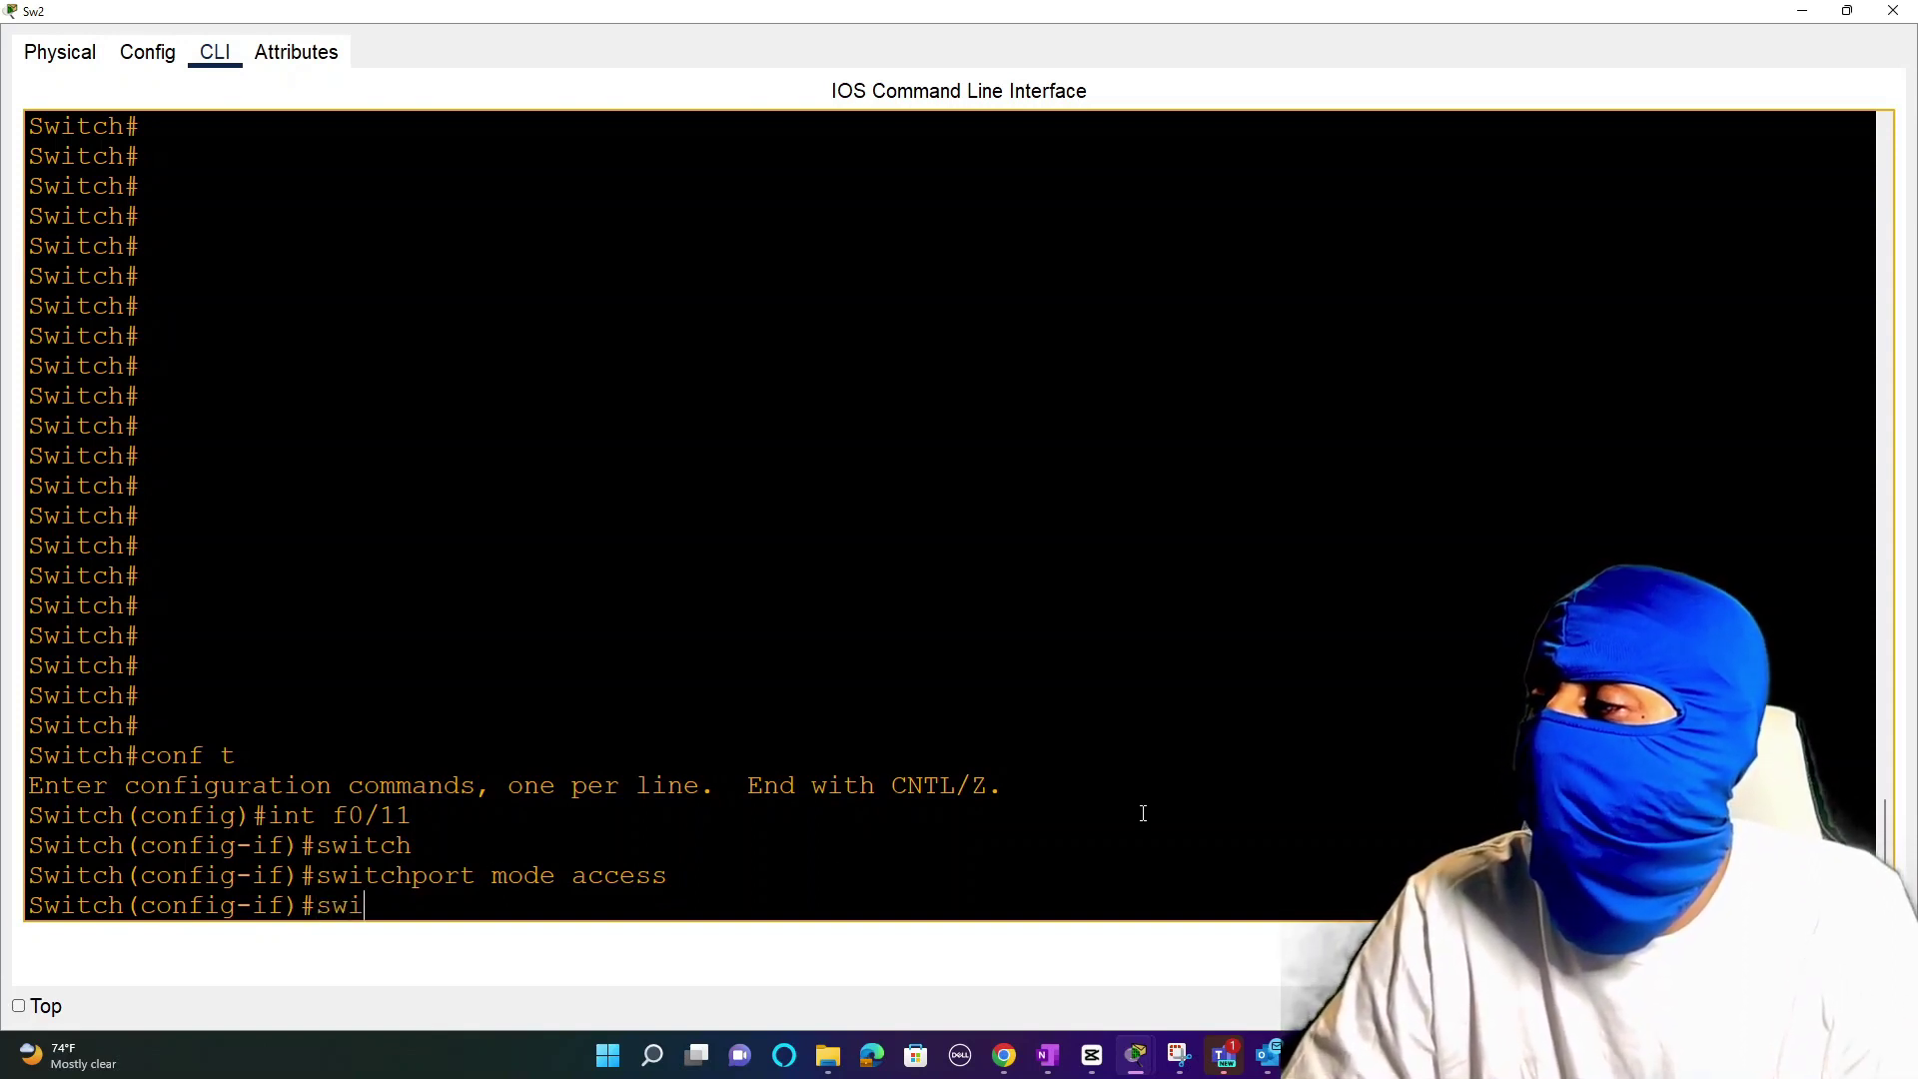
text(t)
key(Tab)
text(acess vla)
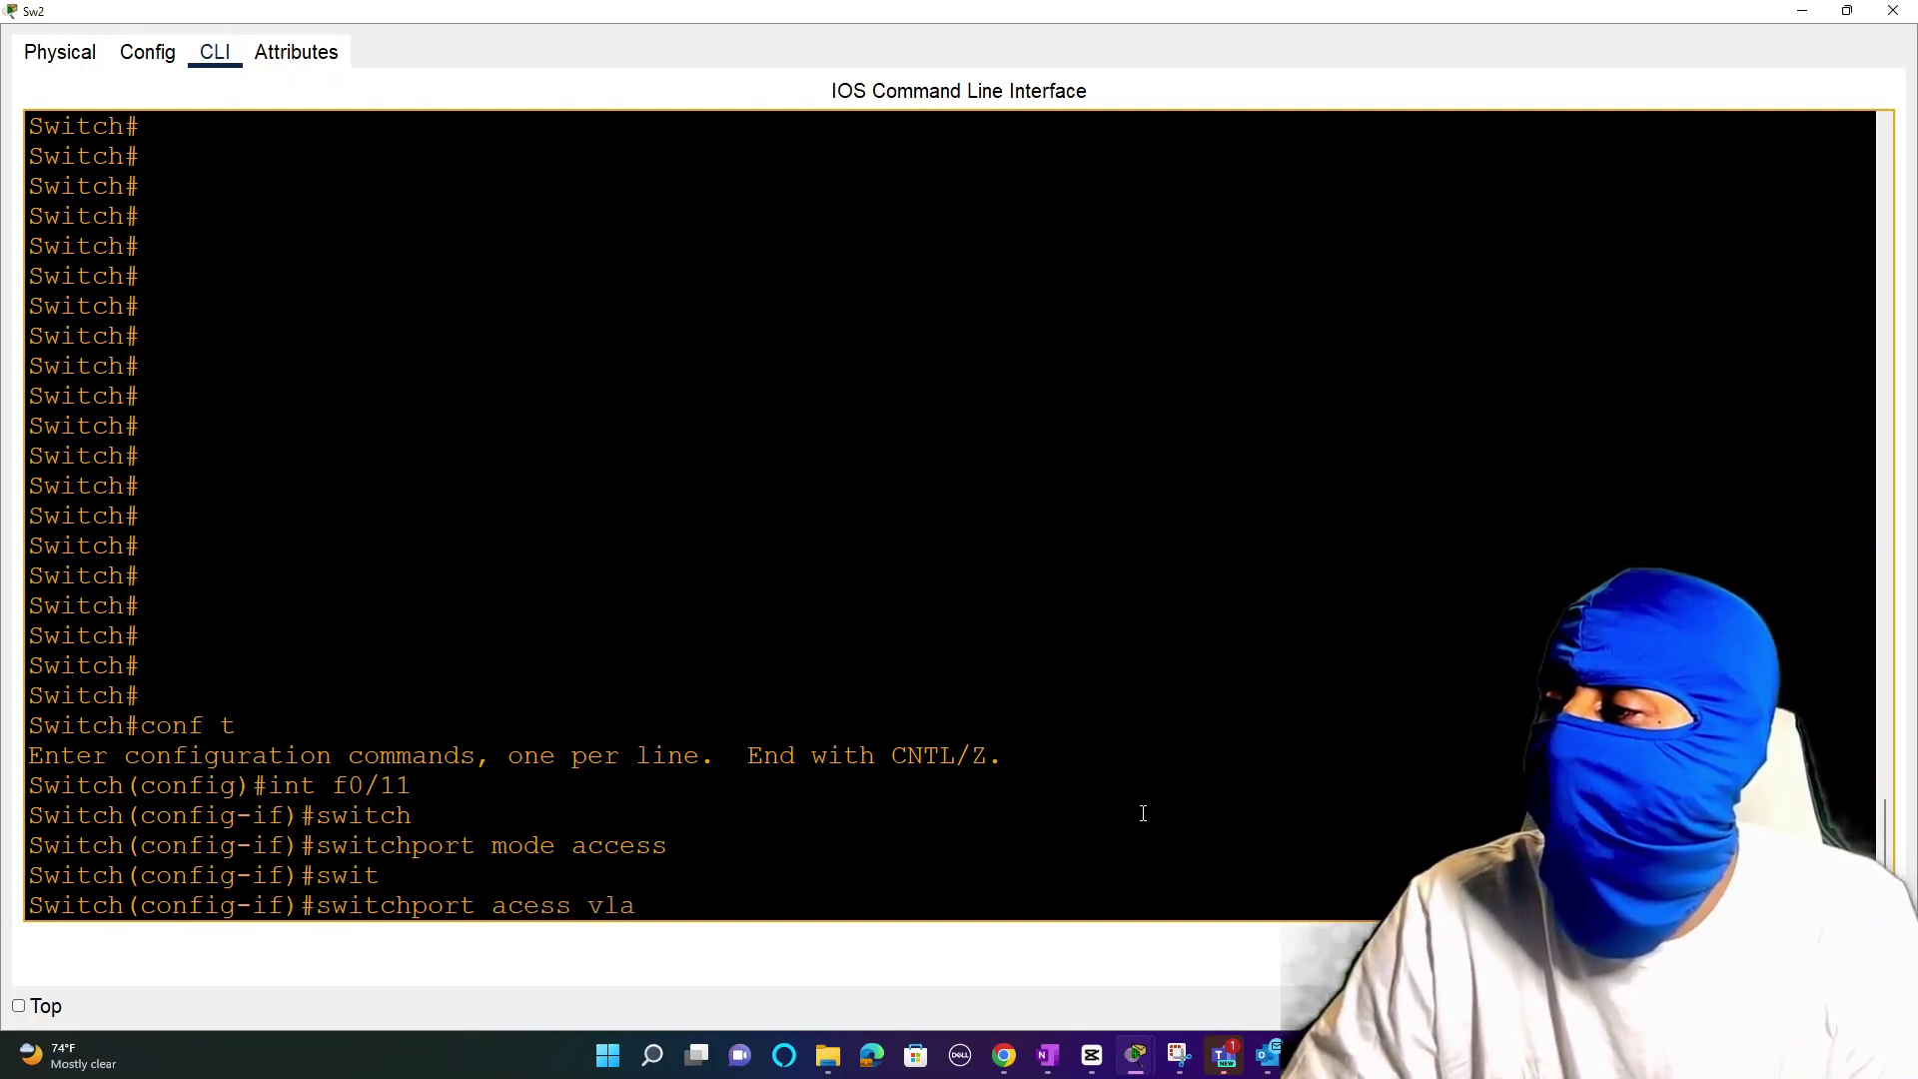
text(n 1)
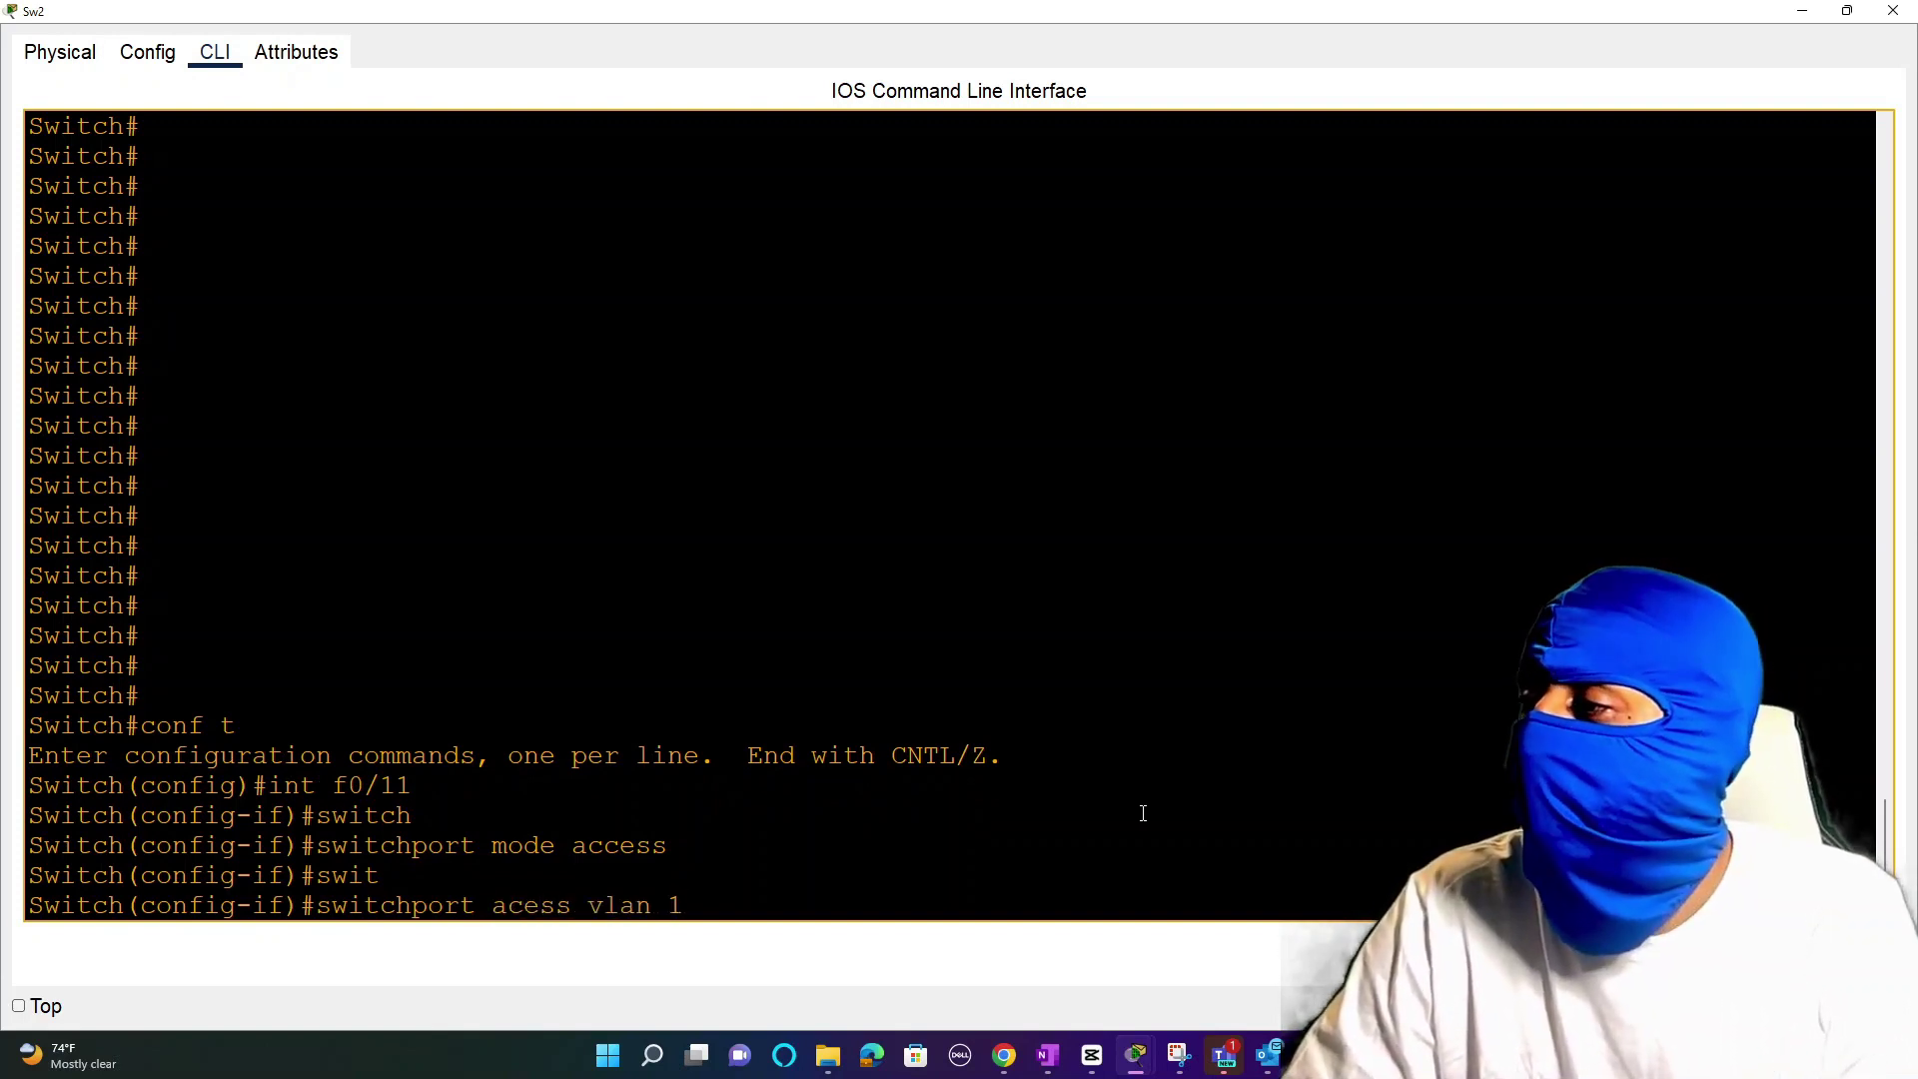
key(Return)
key(Up)
key(Left)
key(Left)
key(Left)
key(Left)
key(Left)
key(Left)
key(Left)
key(Left)
key(Left)
key(Left)
key(Left)
text(c)
key(Return)
Step: Select Sw2's interface f0/10, check its PC2 assignment in the topology, and set it to switchport access mode
text(int f0/10)
key(Return)
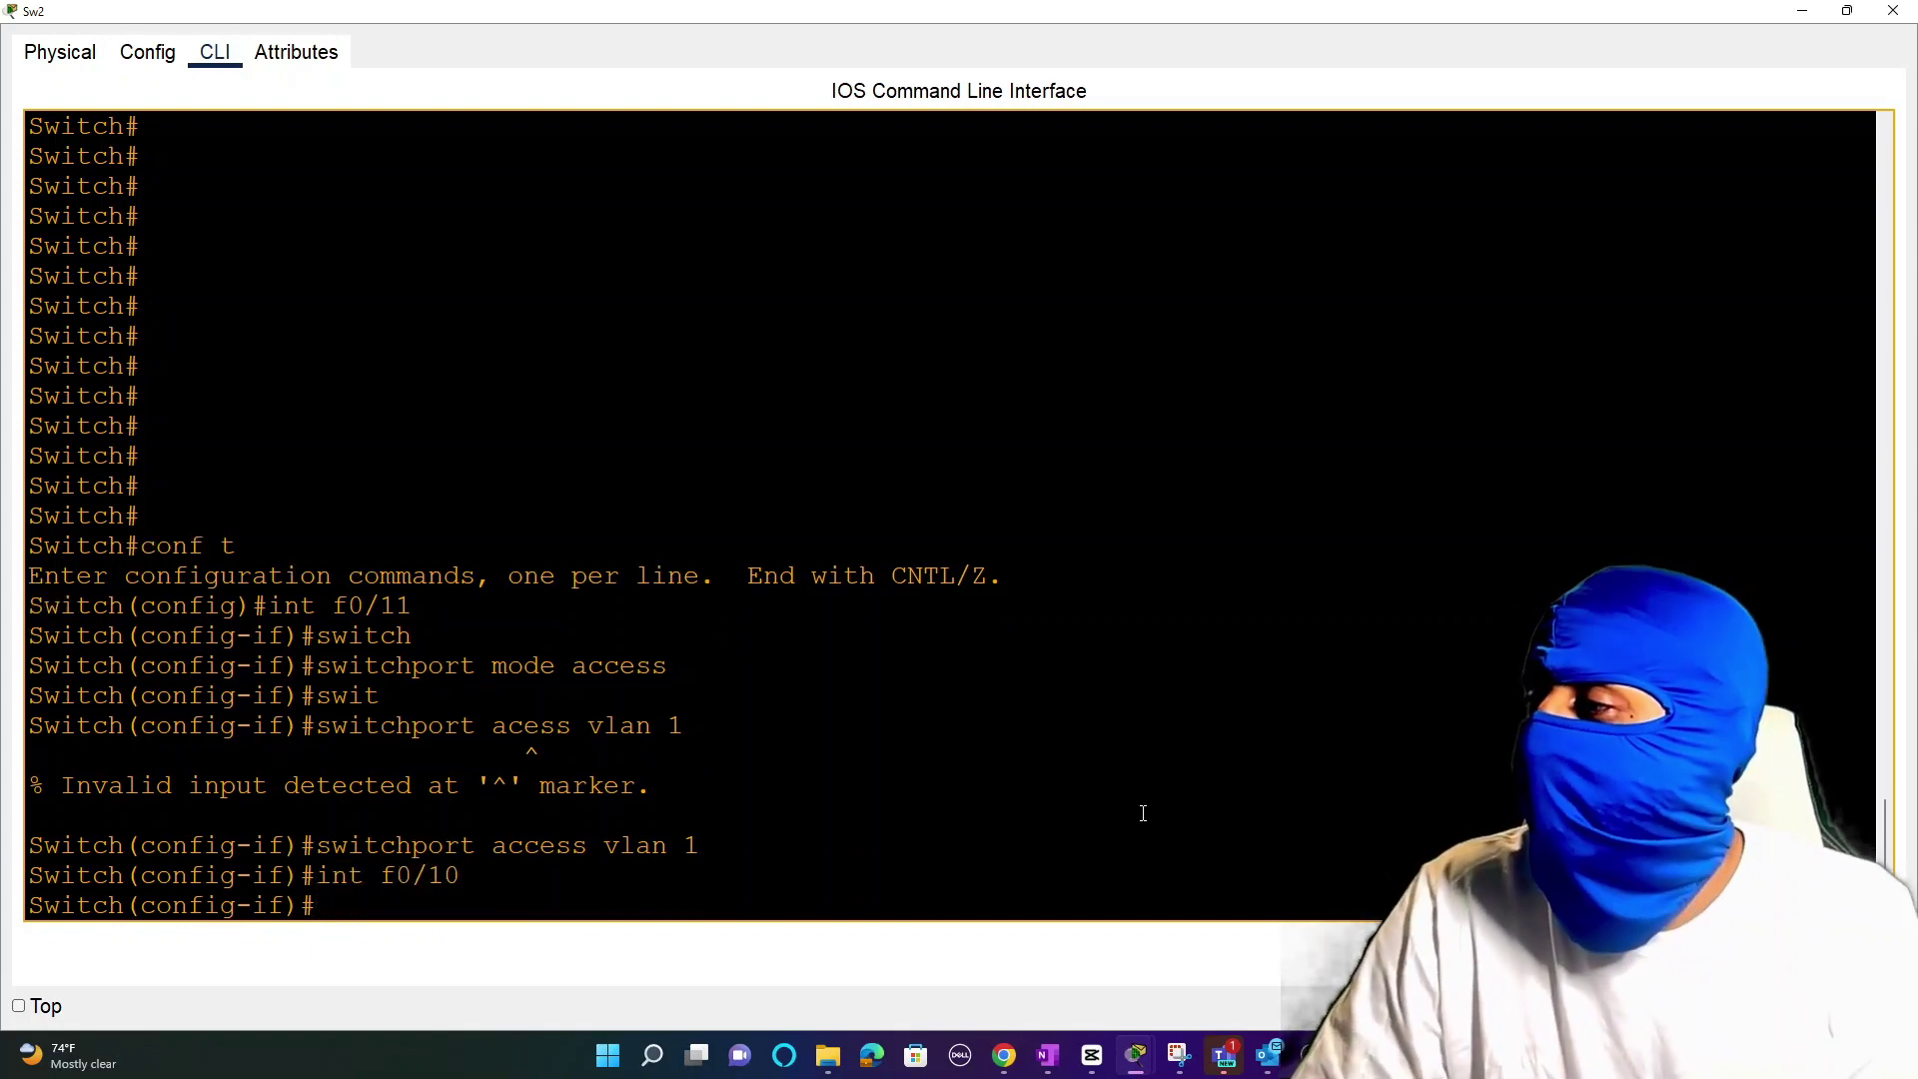
key(alt+Tab)
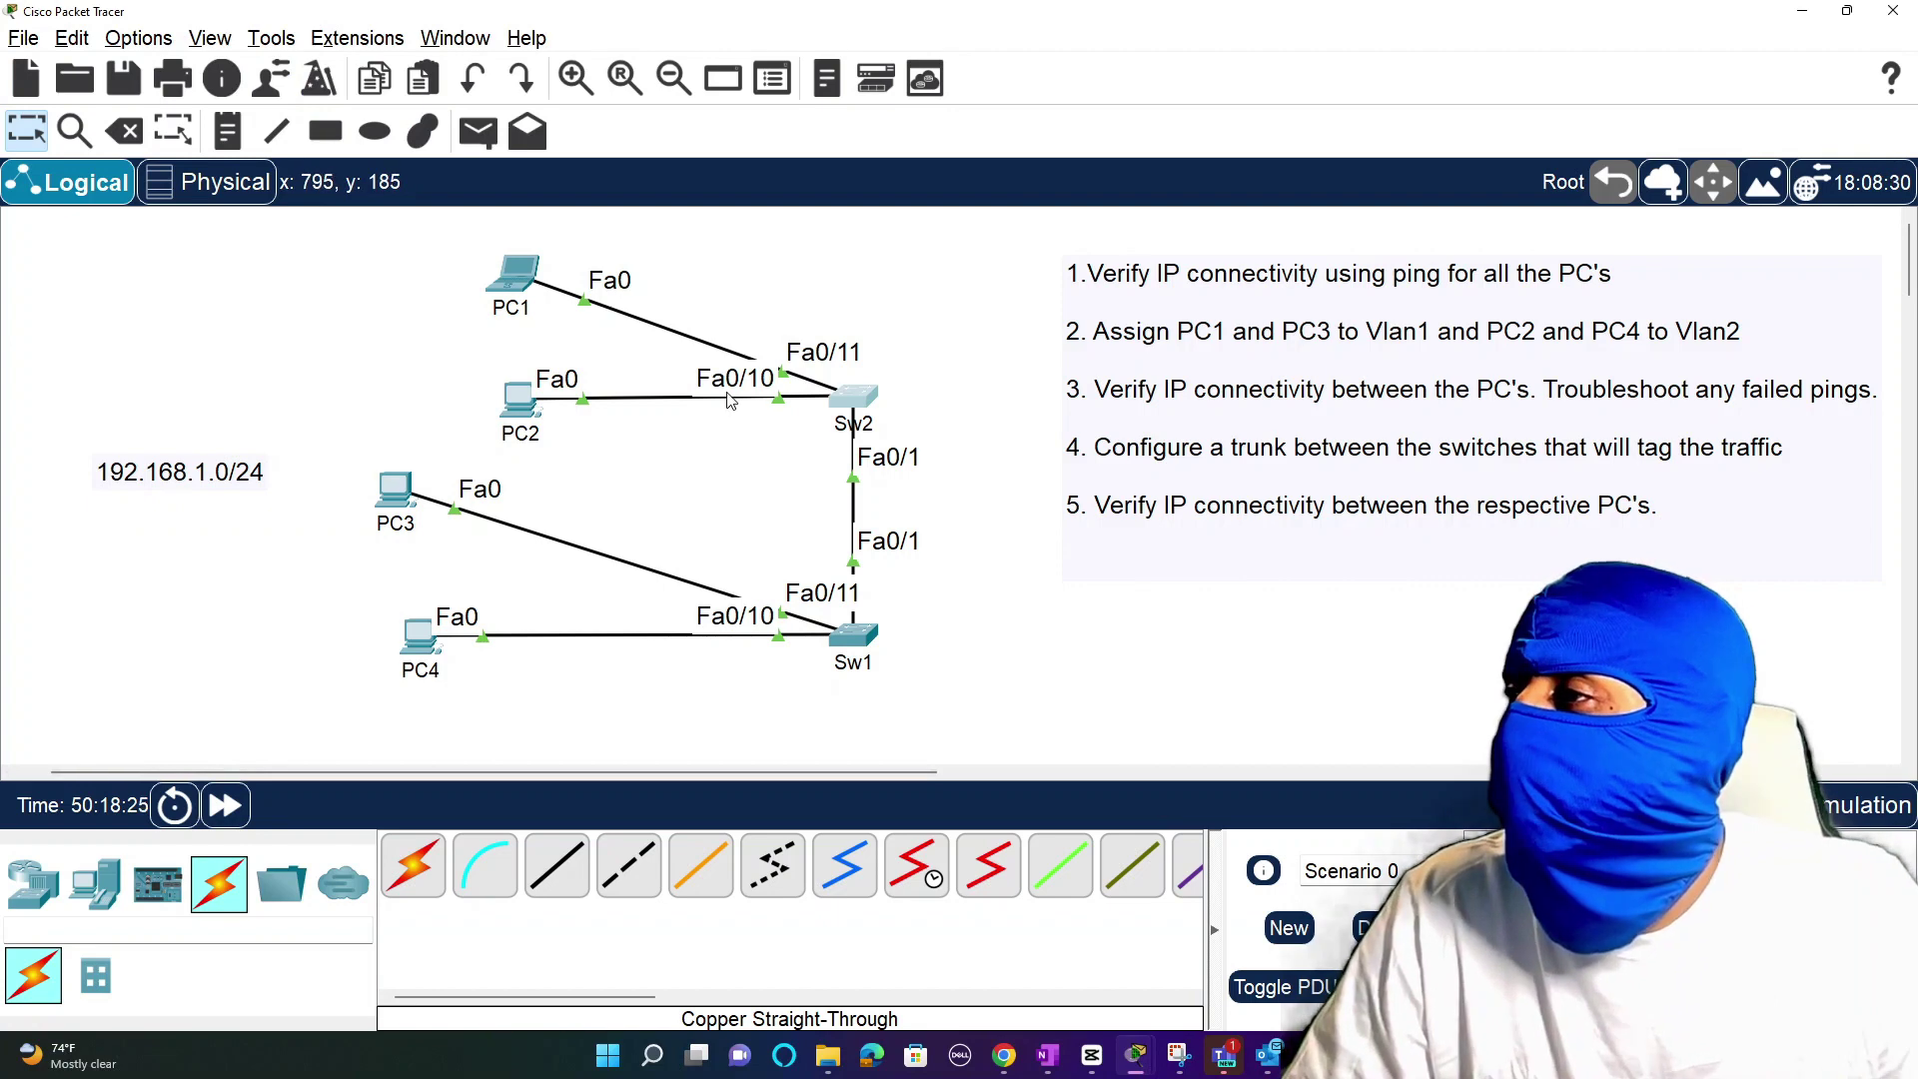
key(alt+Tab)
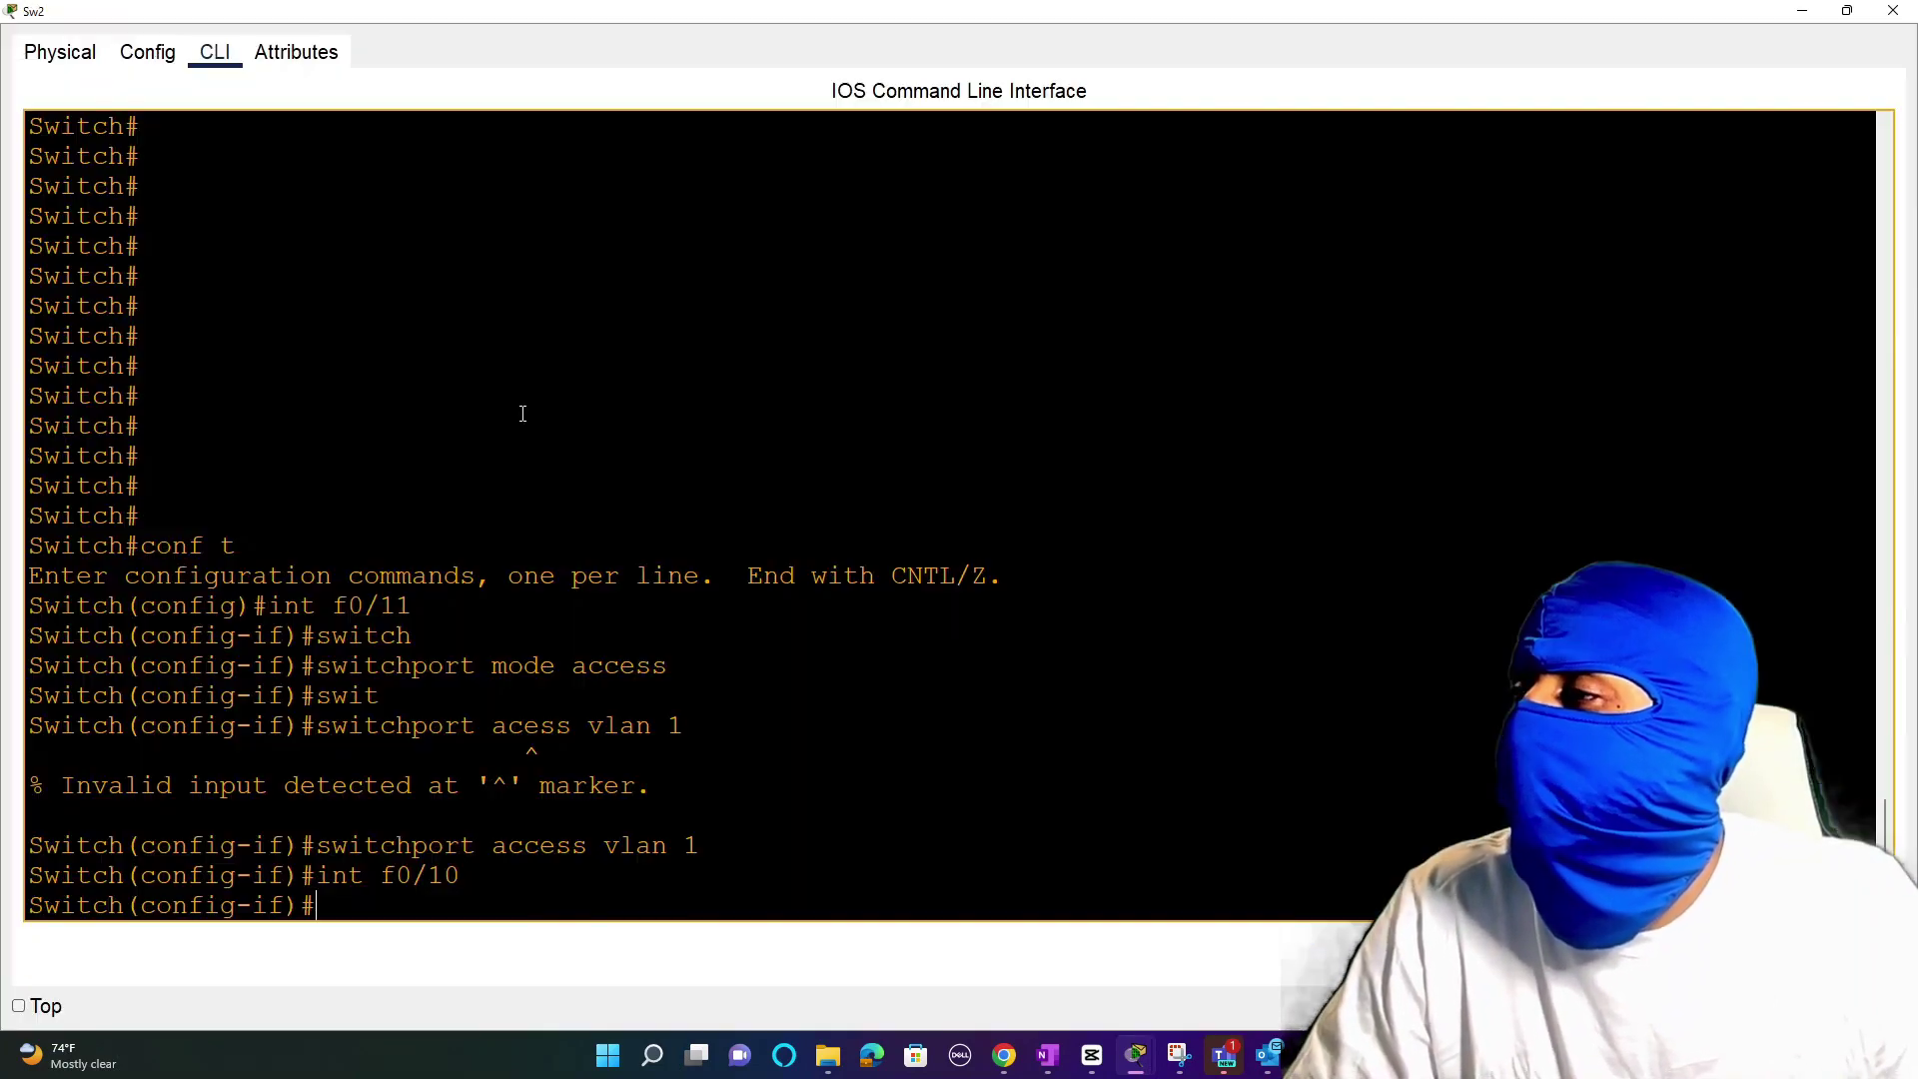
key(alt+Tab)
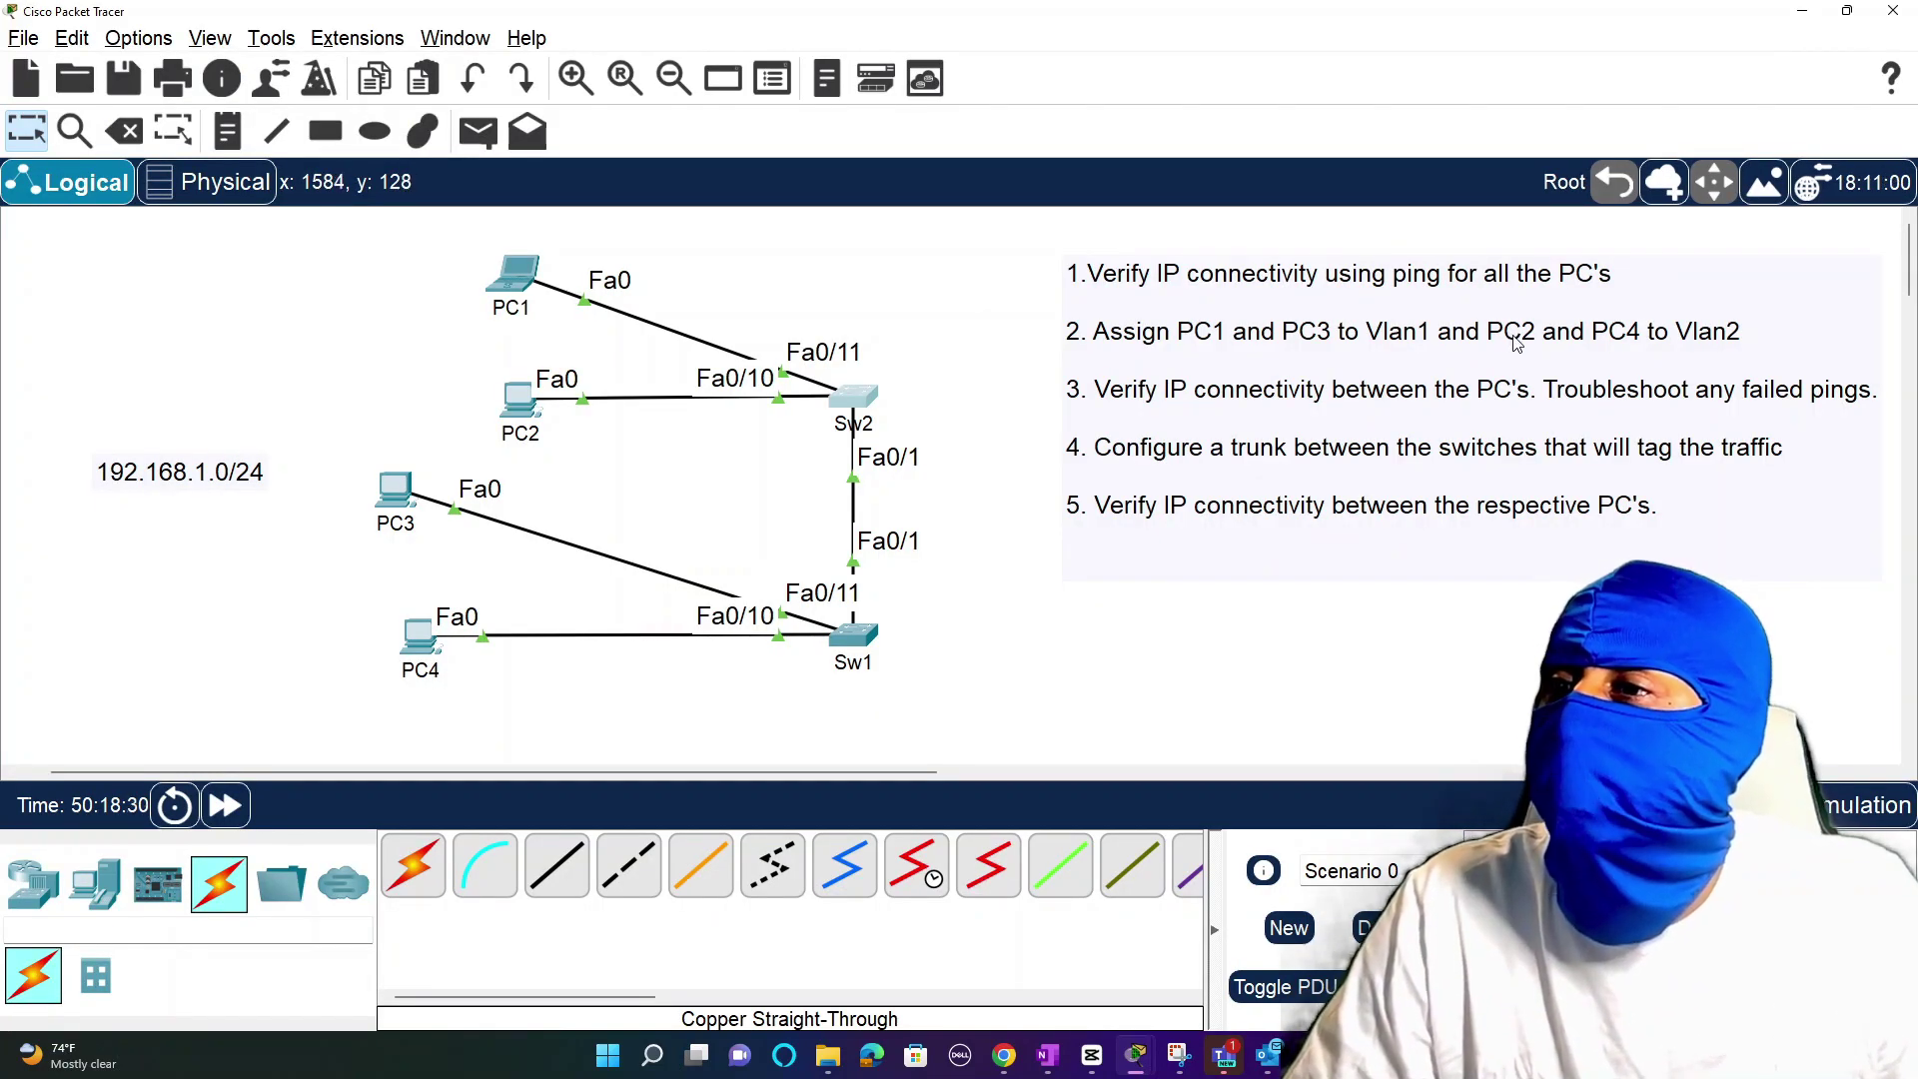
key(alt+Tab)
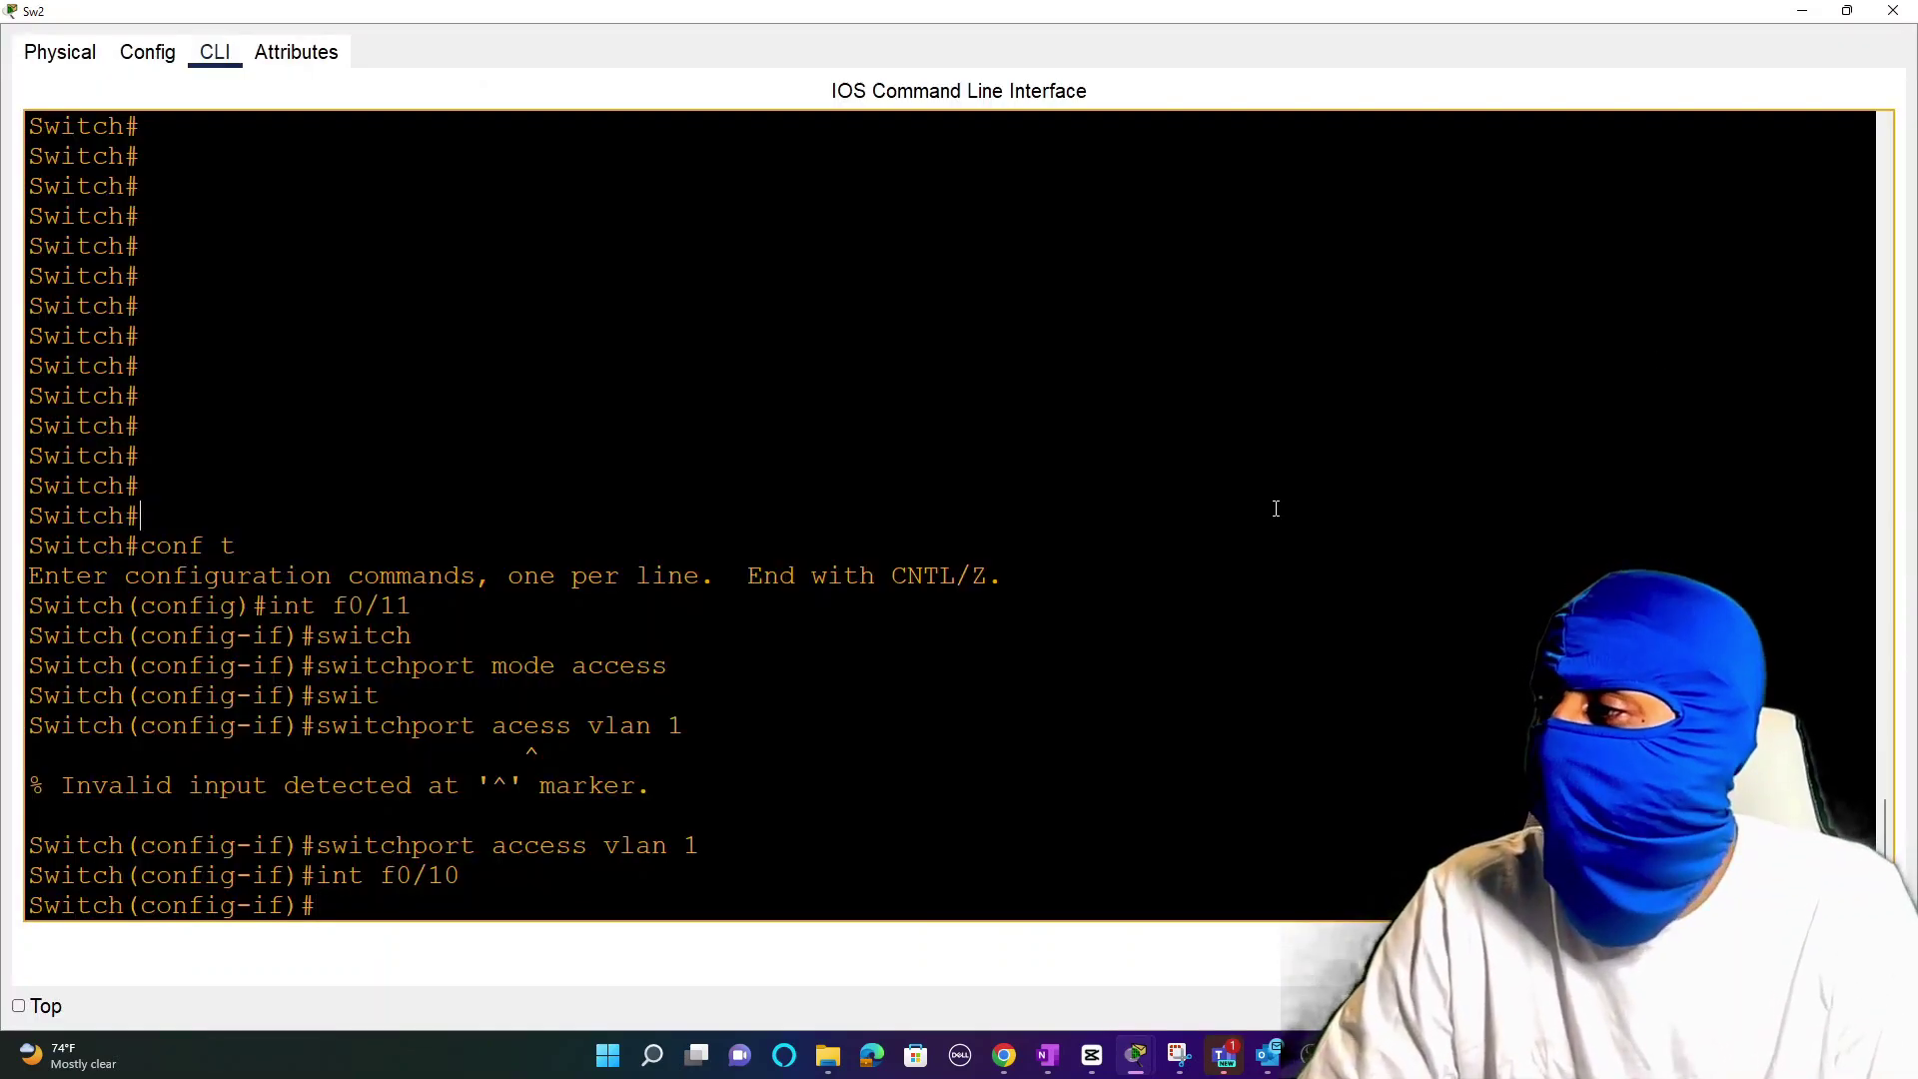
text(swi)
key(Tab)
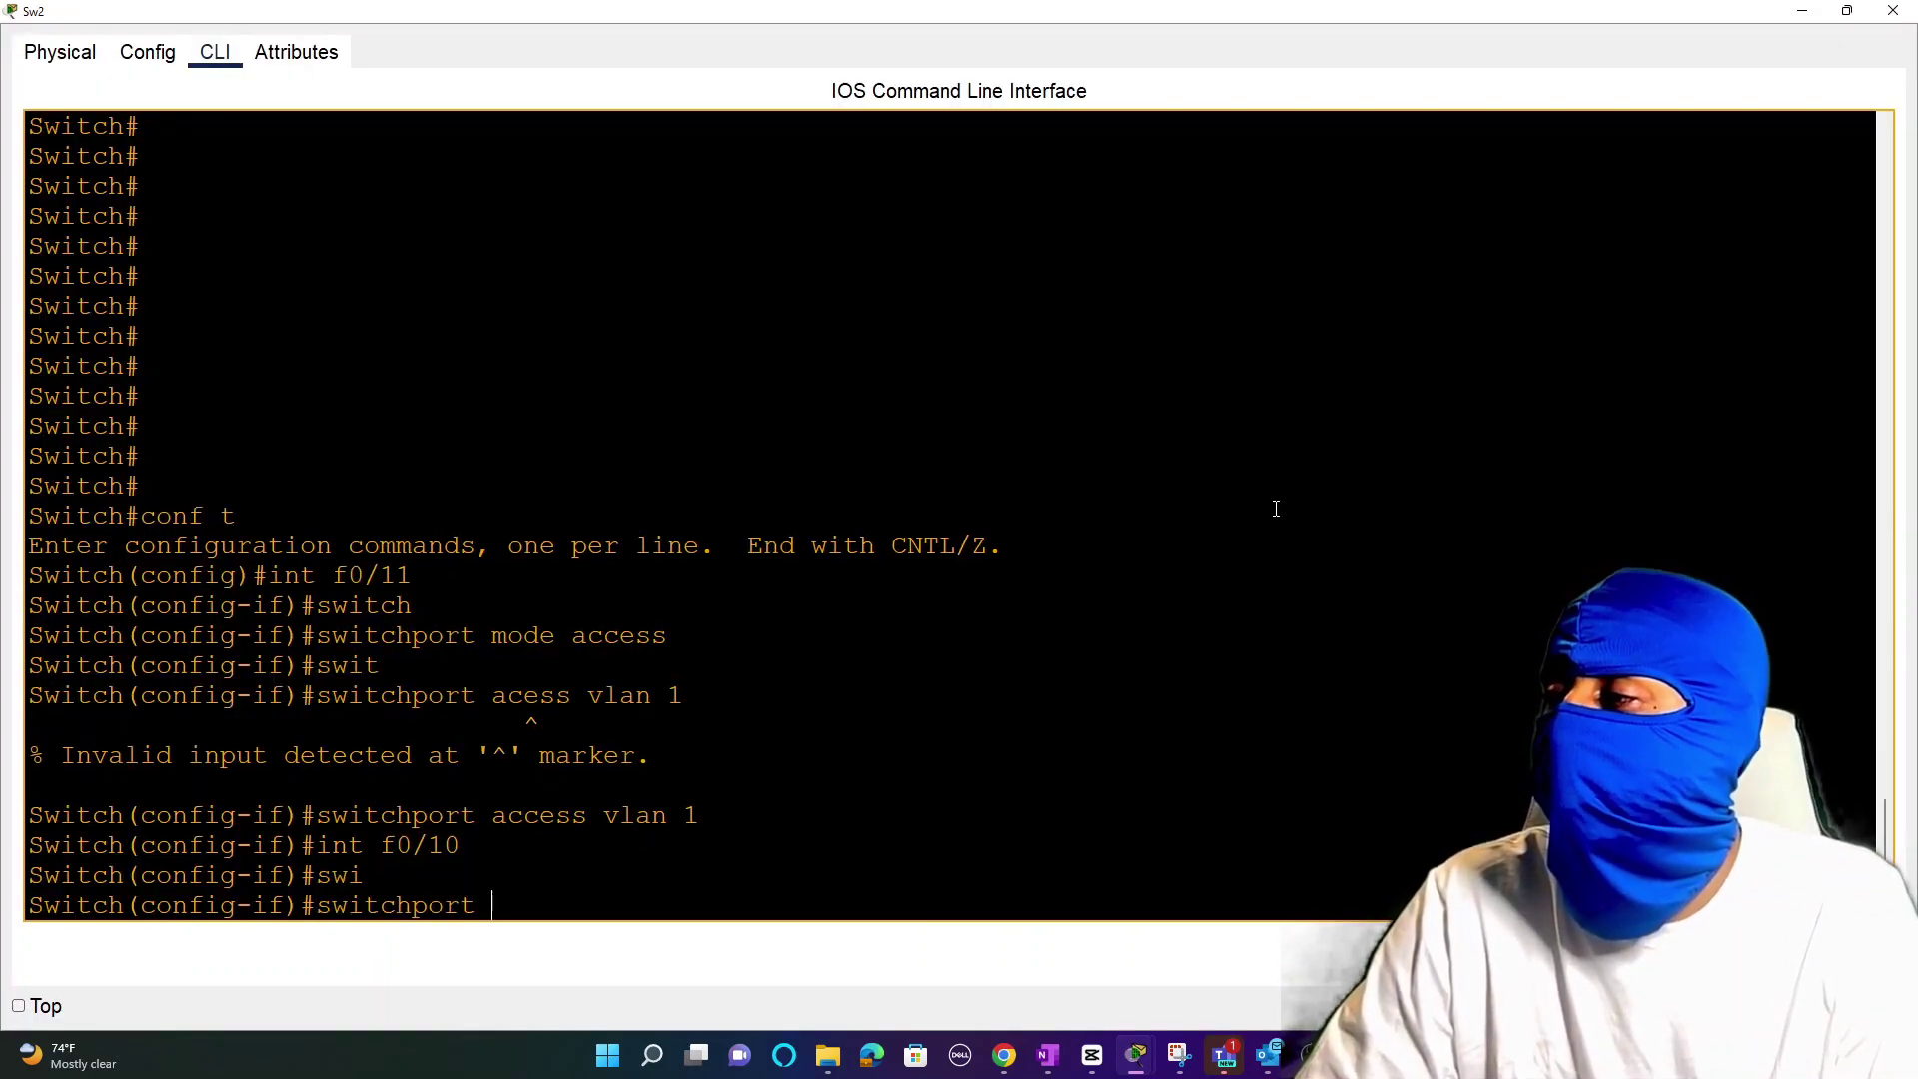
text(mode access)
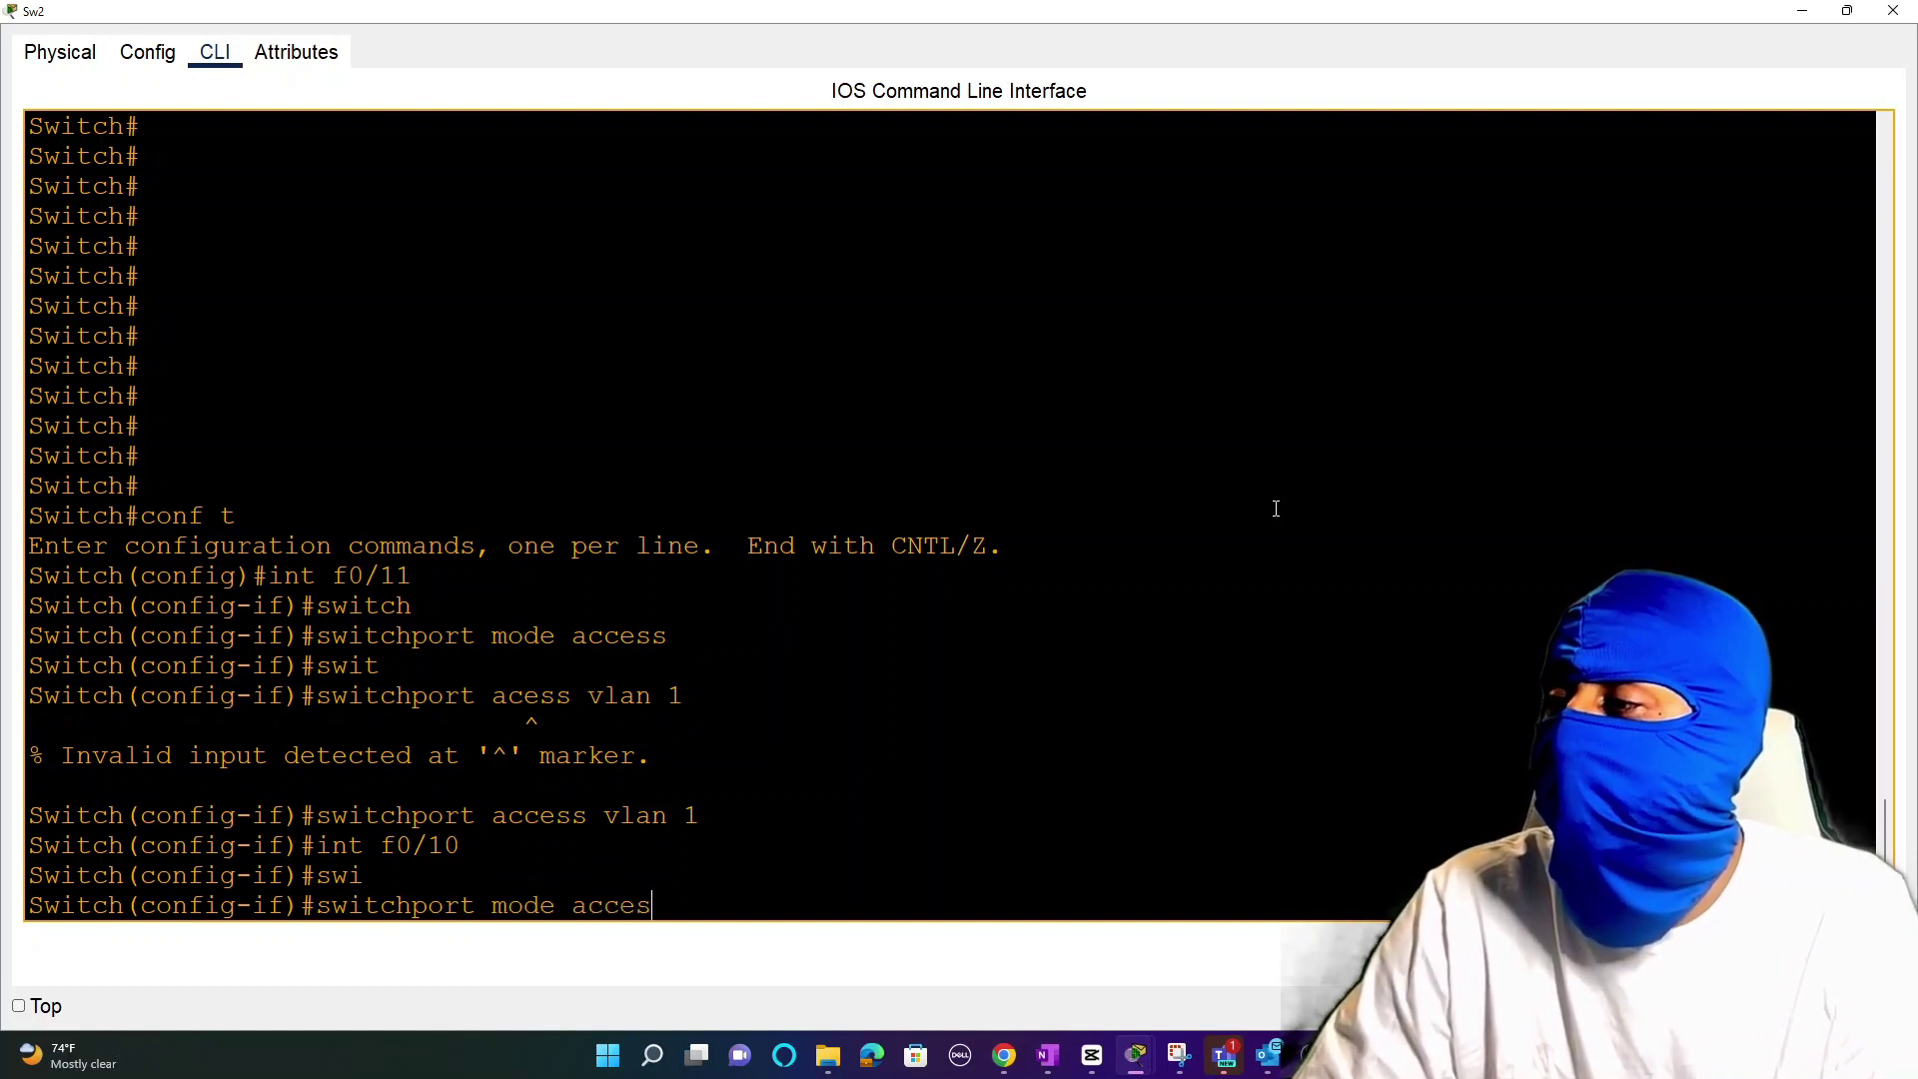
key(Return)
Step: Assign Sw2's interface f0/10 to access VLAN 2
text(swit)
key(Tab)
text(acc)
key(Tab)
text(va)
key(BackSpace)
text(lan 2)
key(Return)
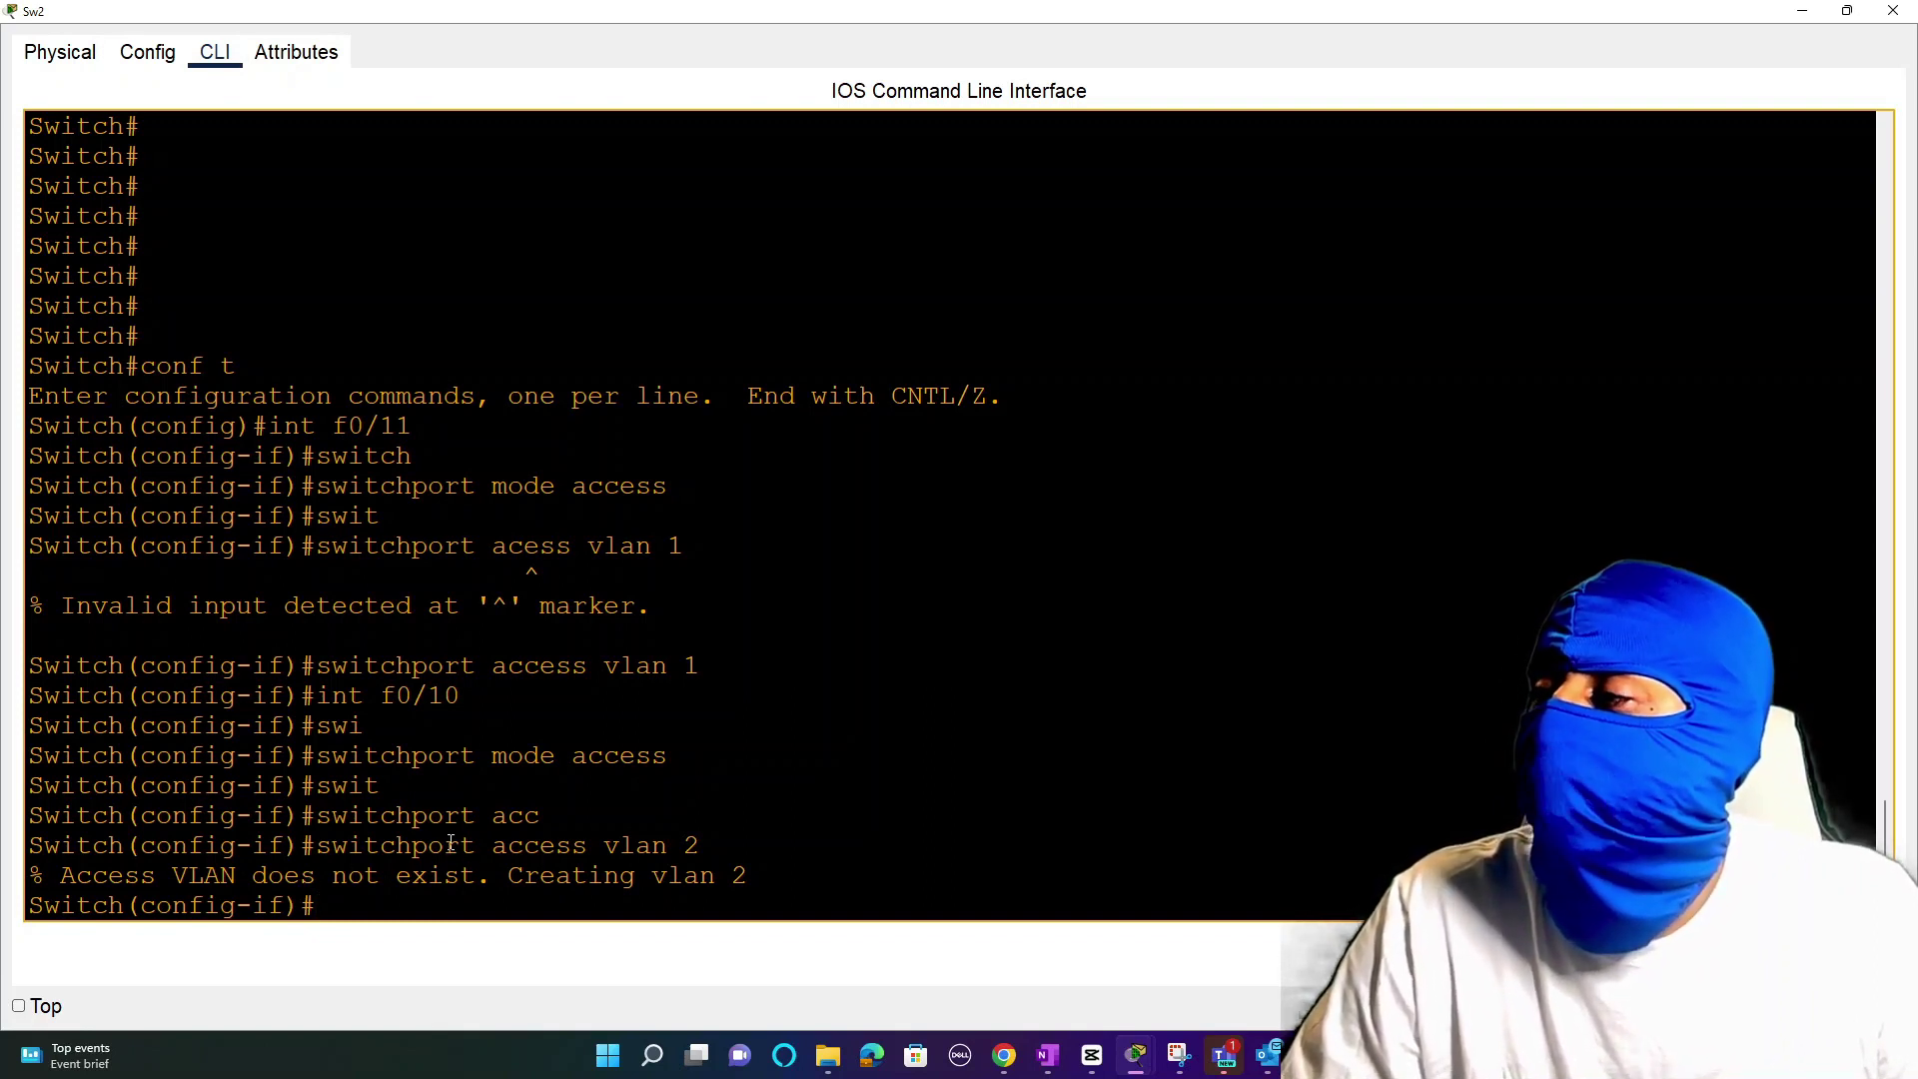
Step: Leave Sw2's interface configuration, list the allowed VLAN IDs, create VLAN 2, and return to global configuration mode
text(exit)
key(Return)
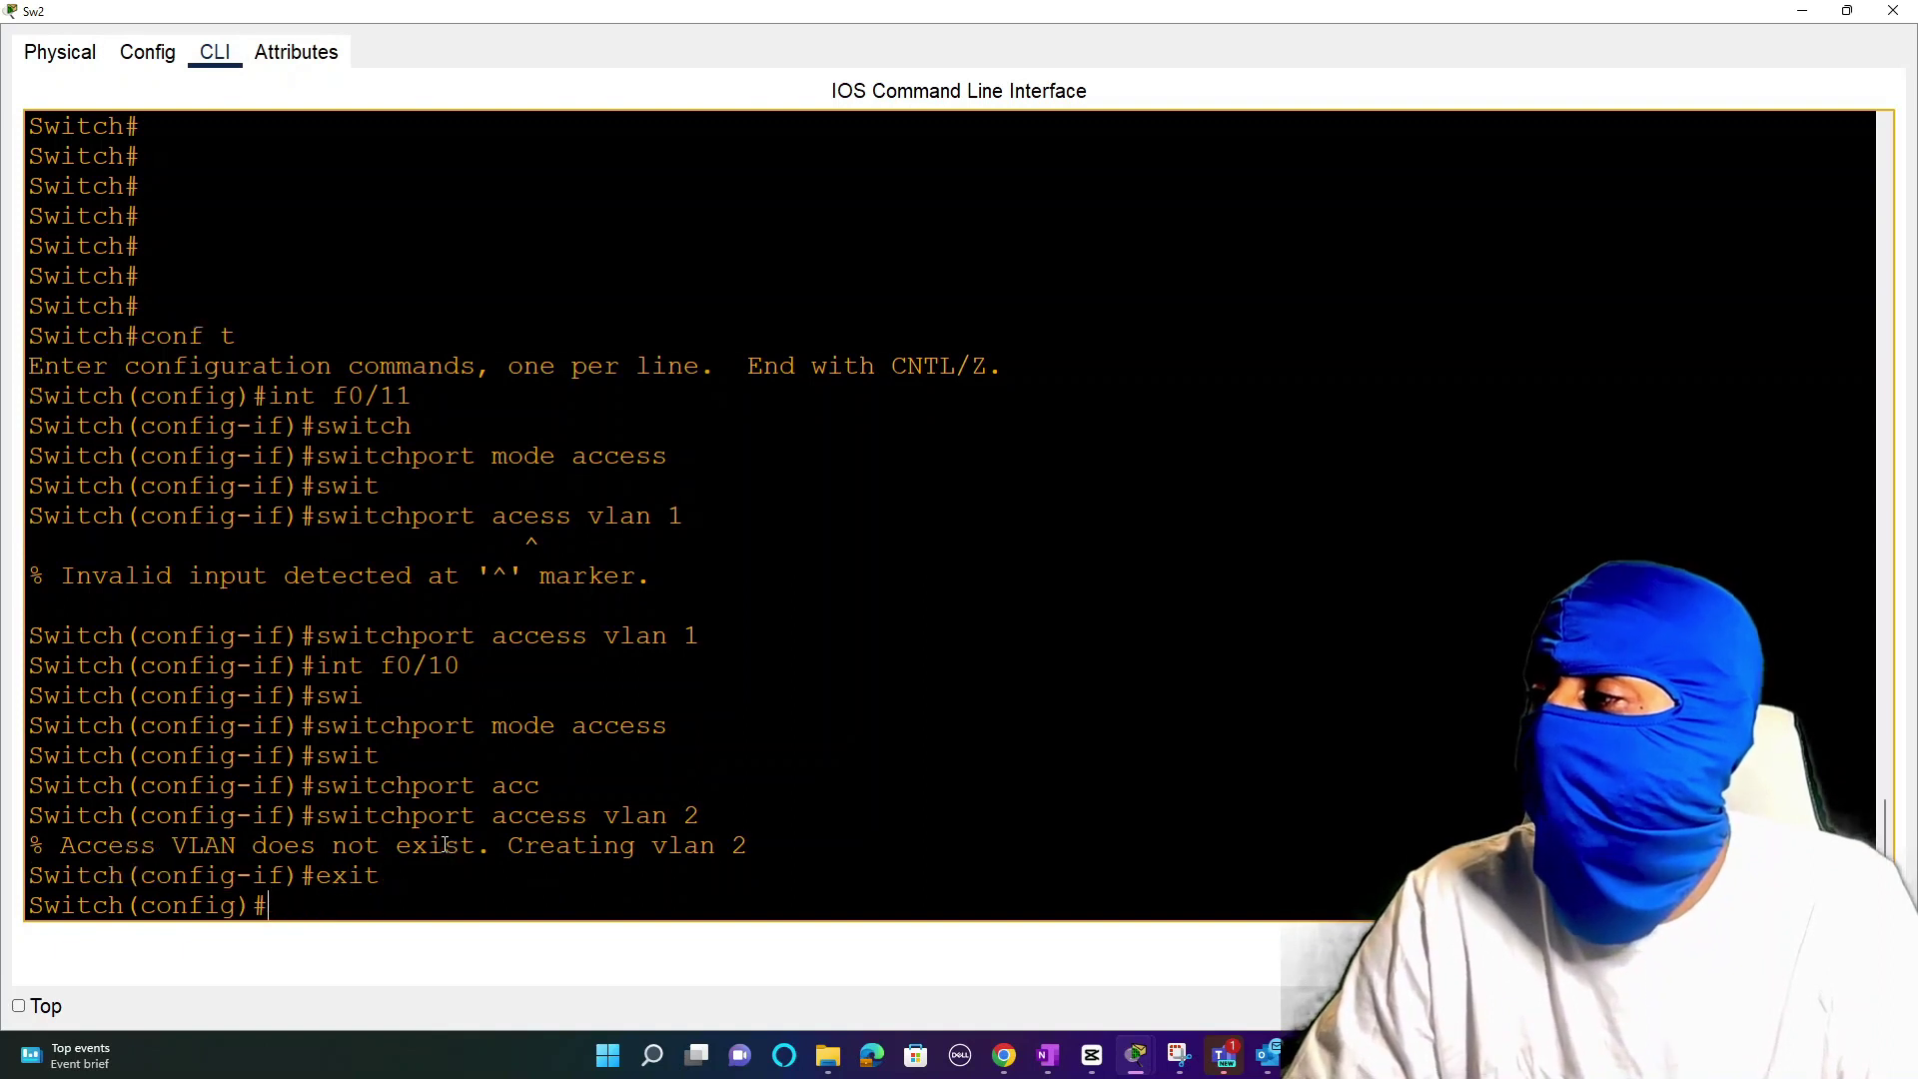
text(vlan )
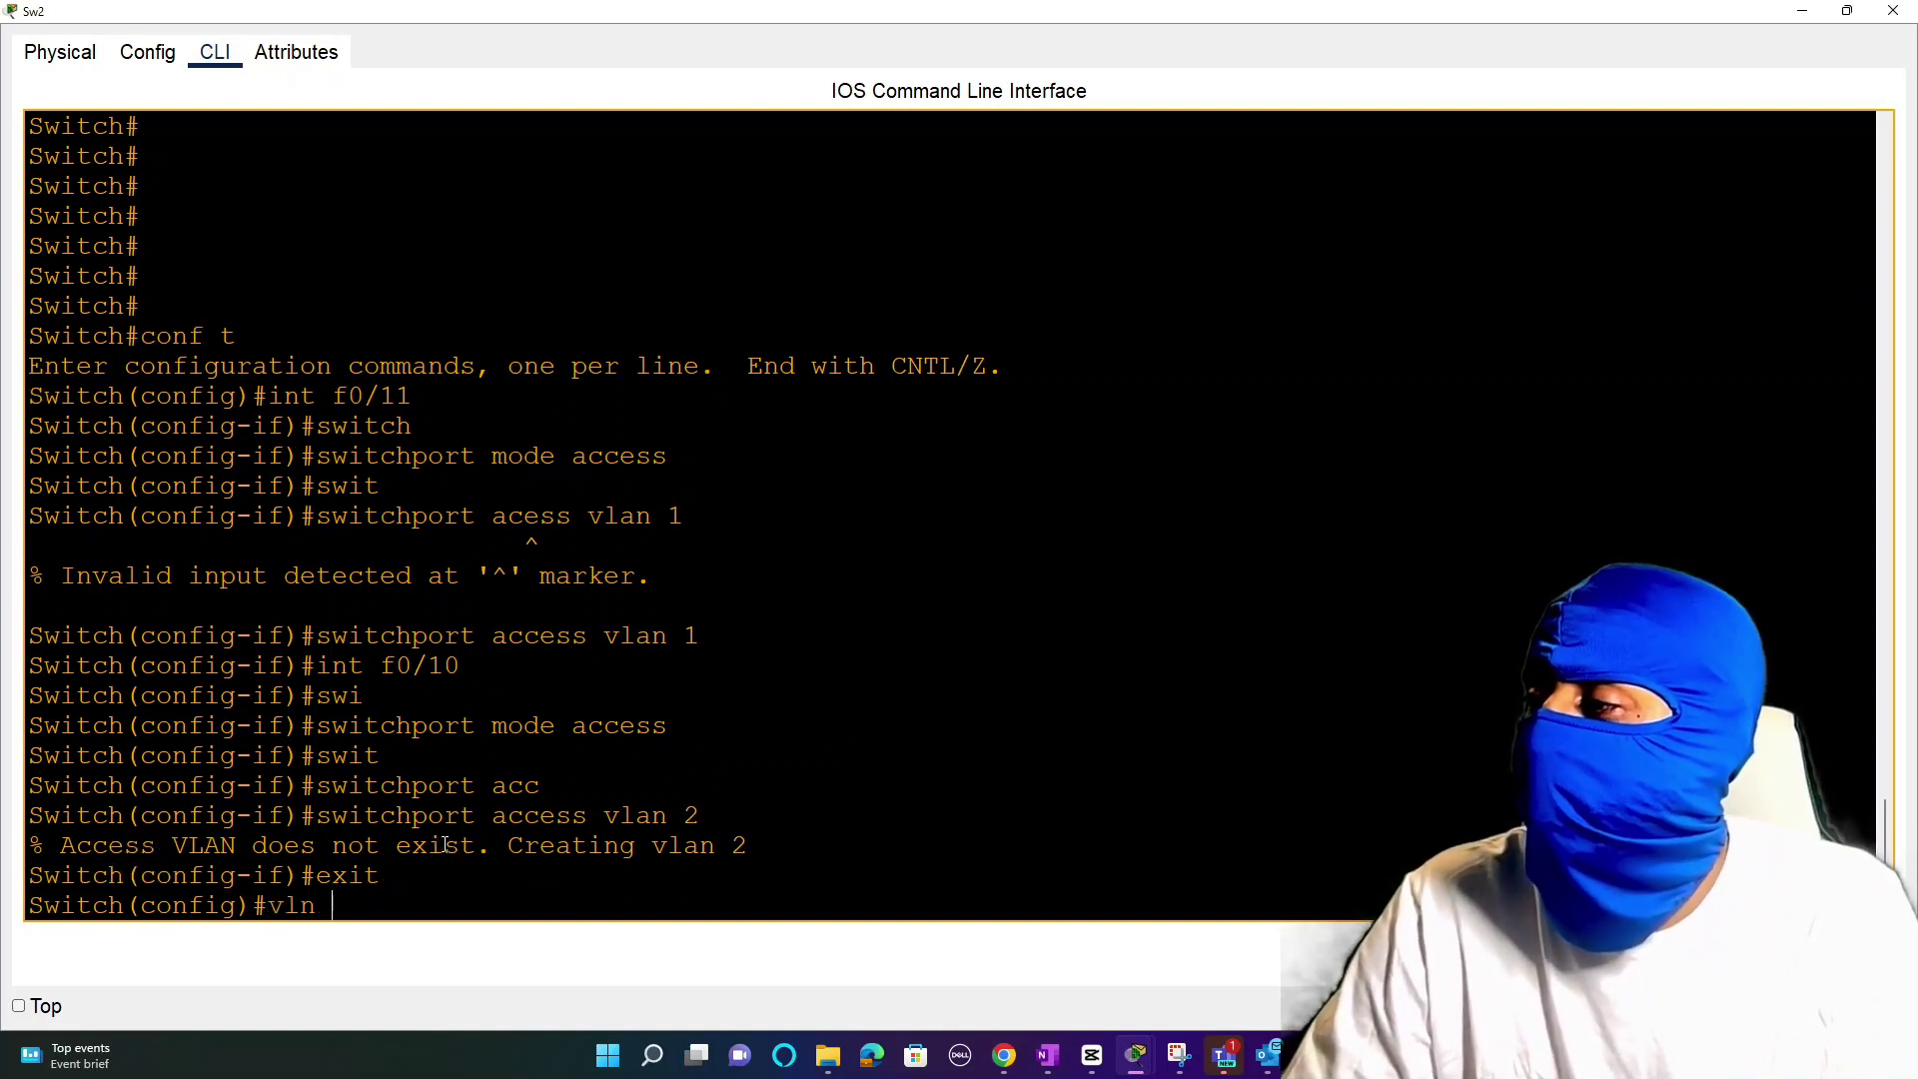
text(?)
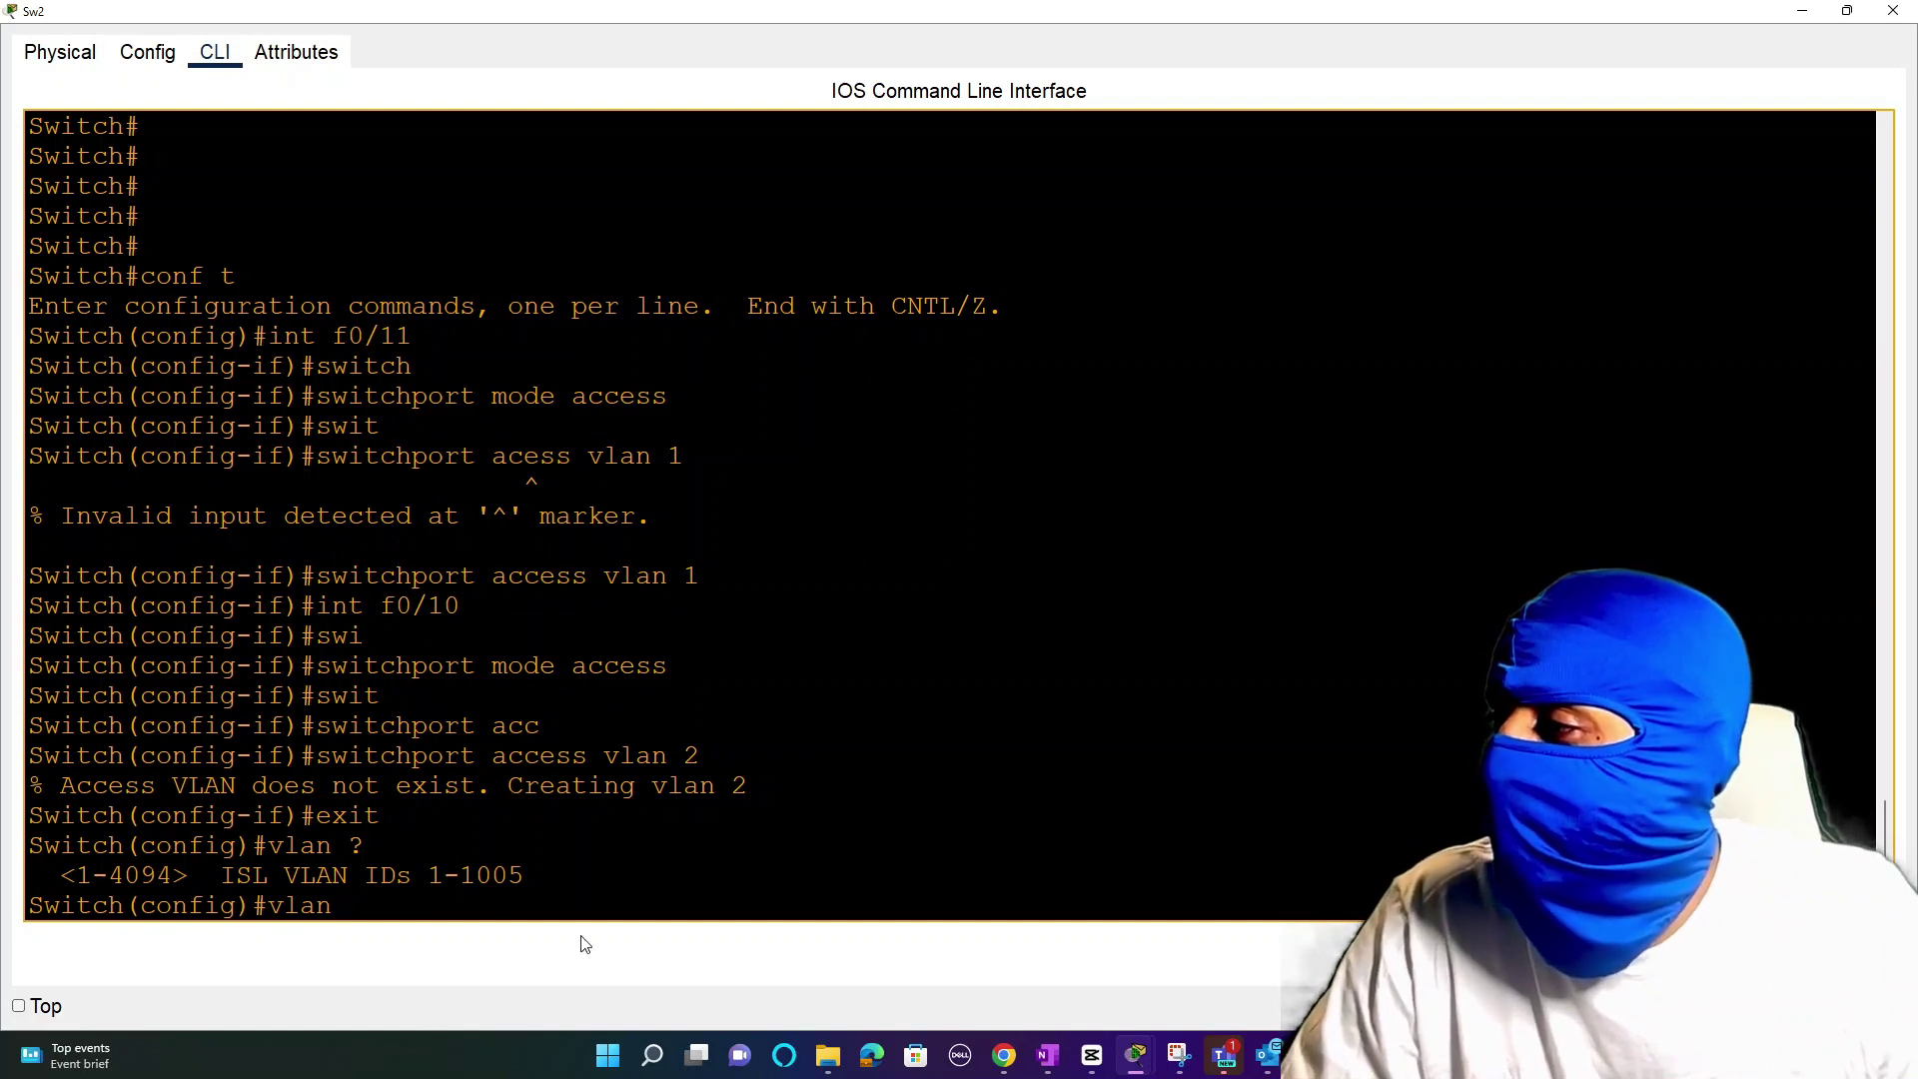
text(2)
key(Return)
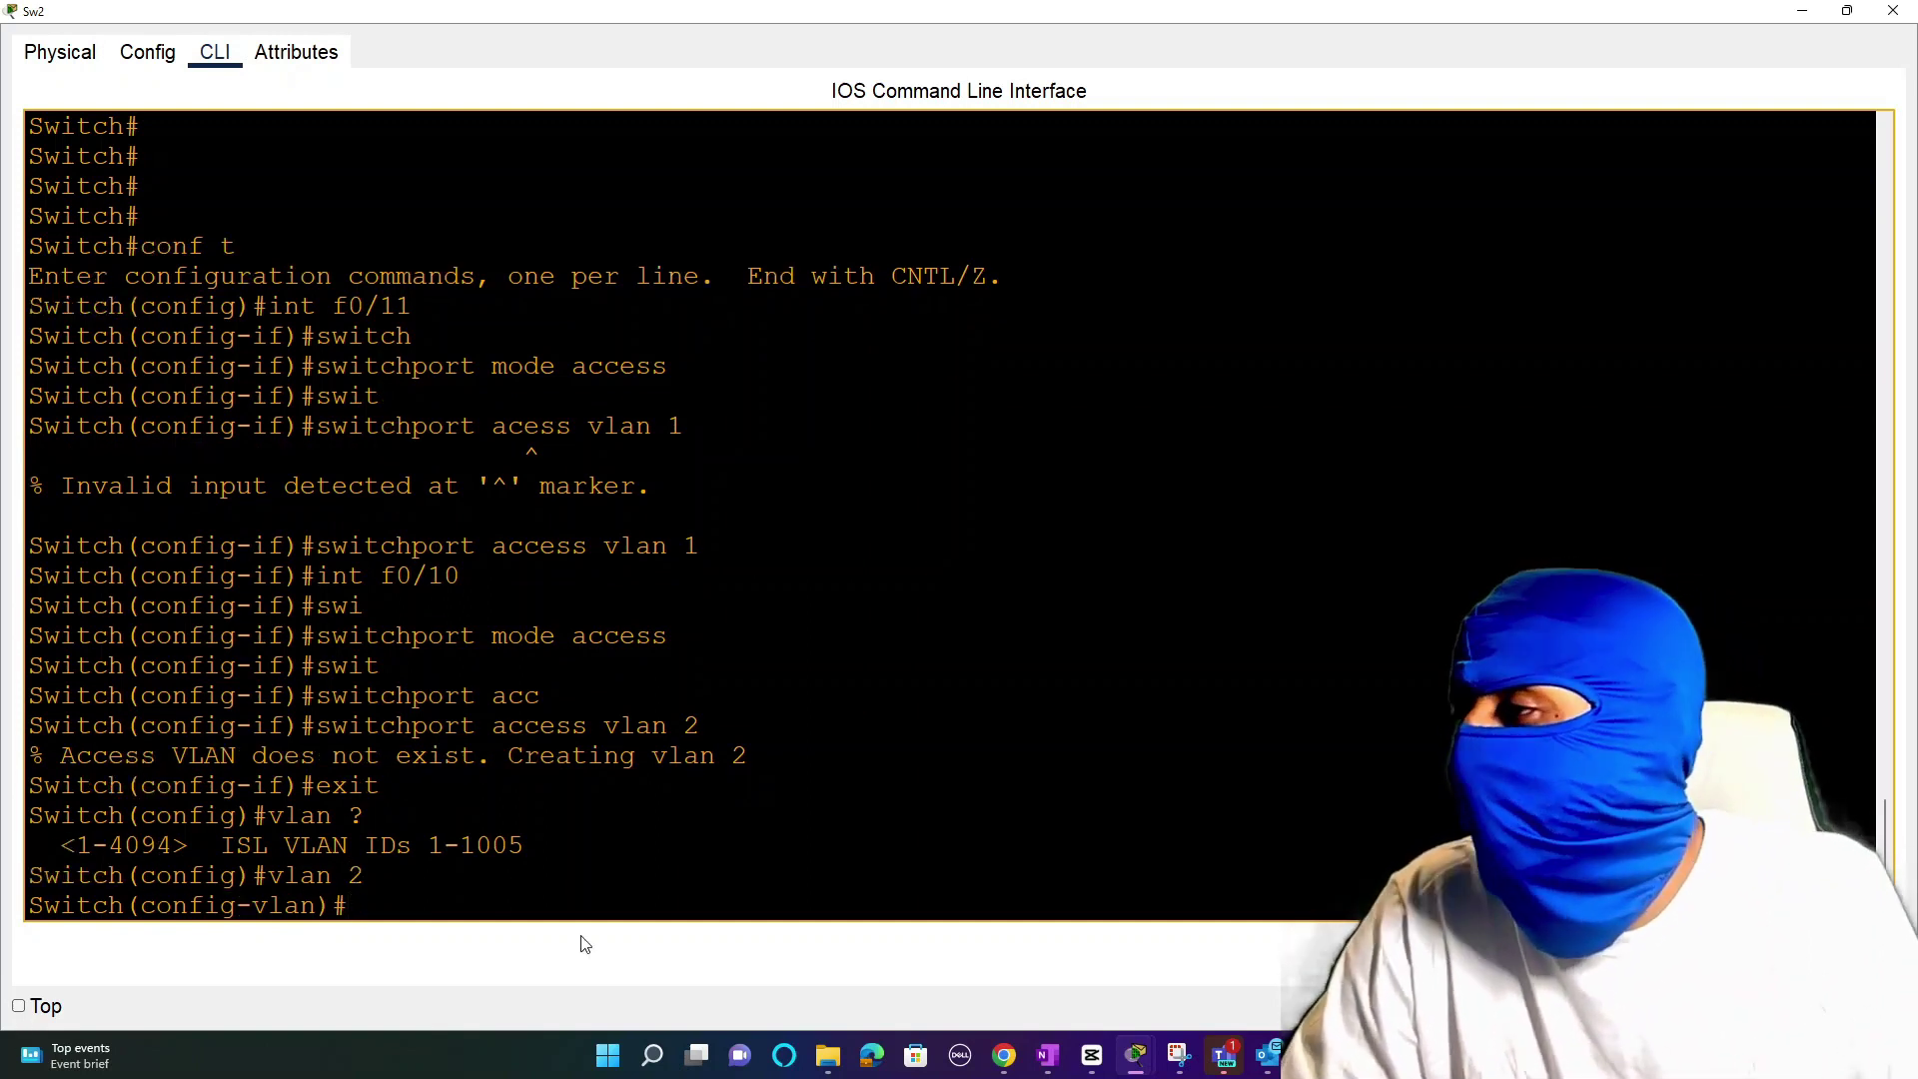
triple_click(514, 759)
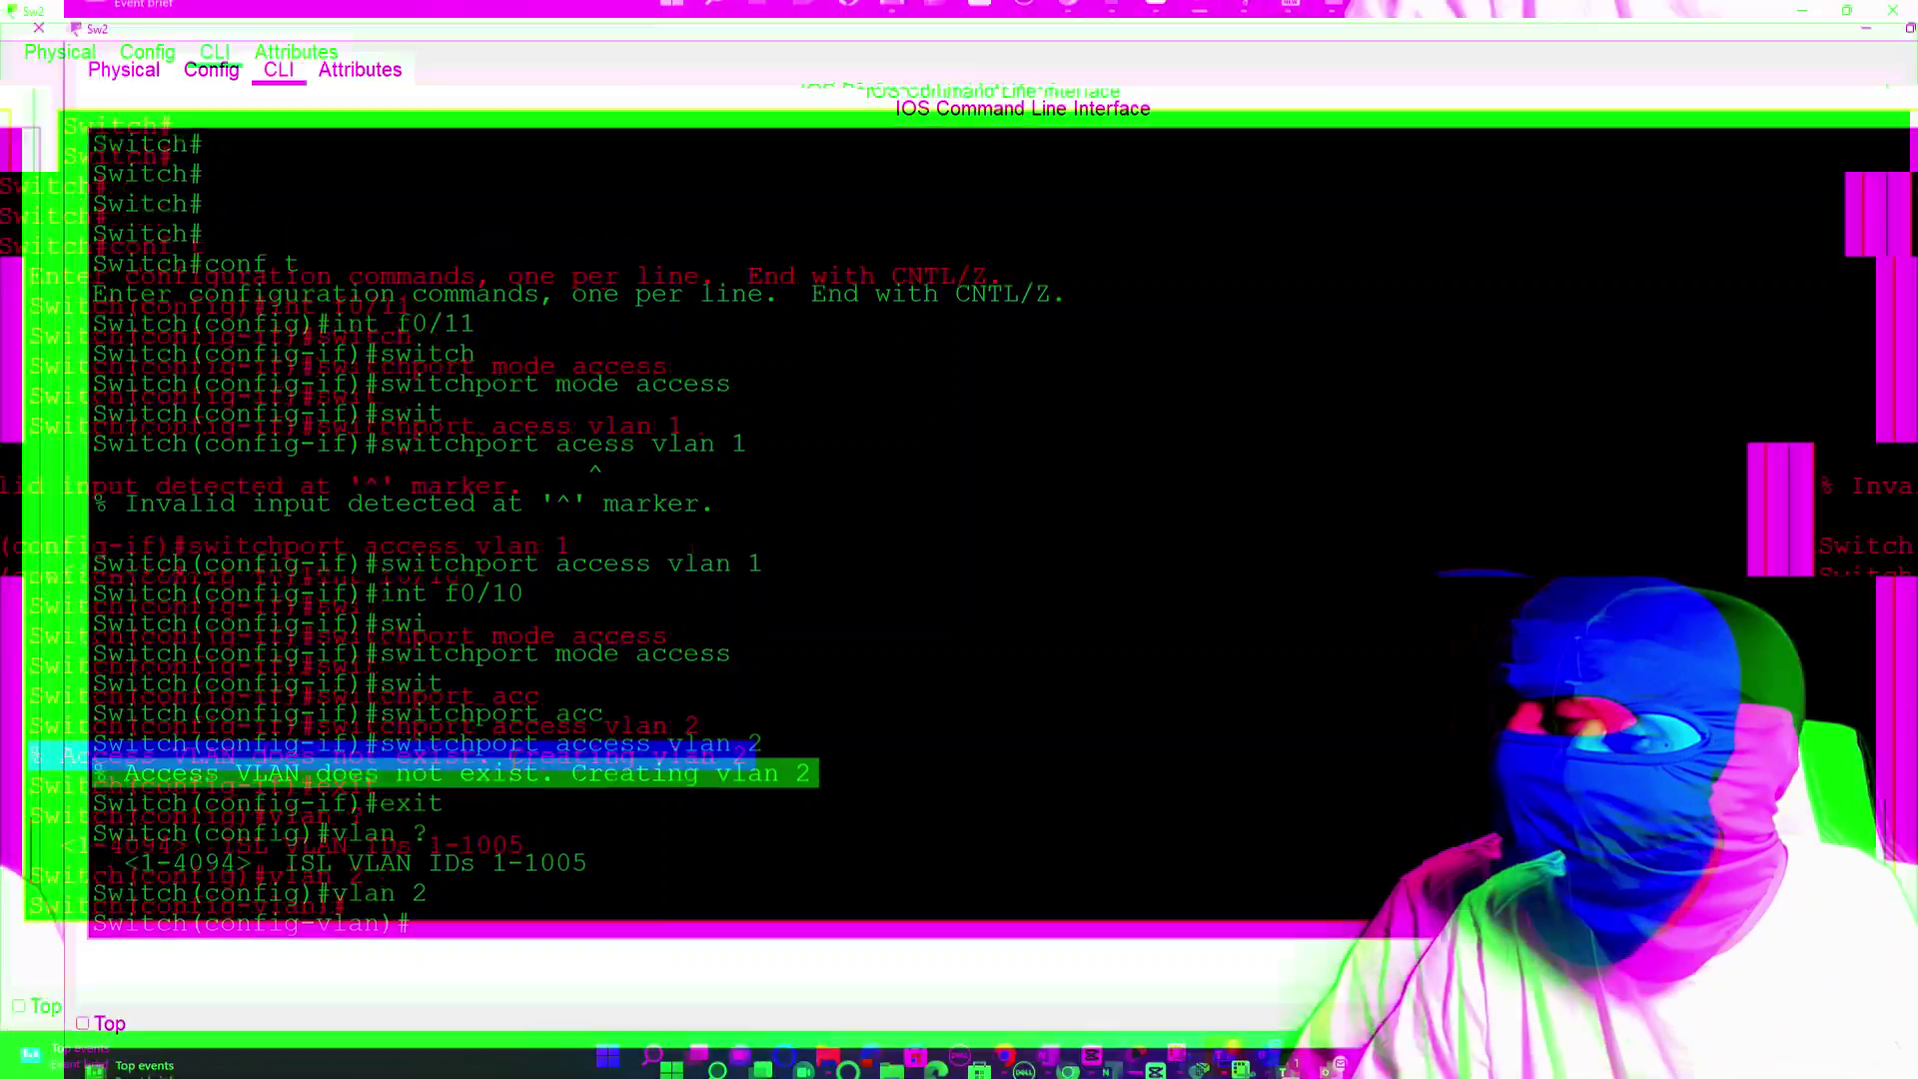
text(exit)
key(Return)
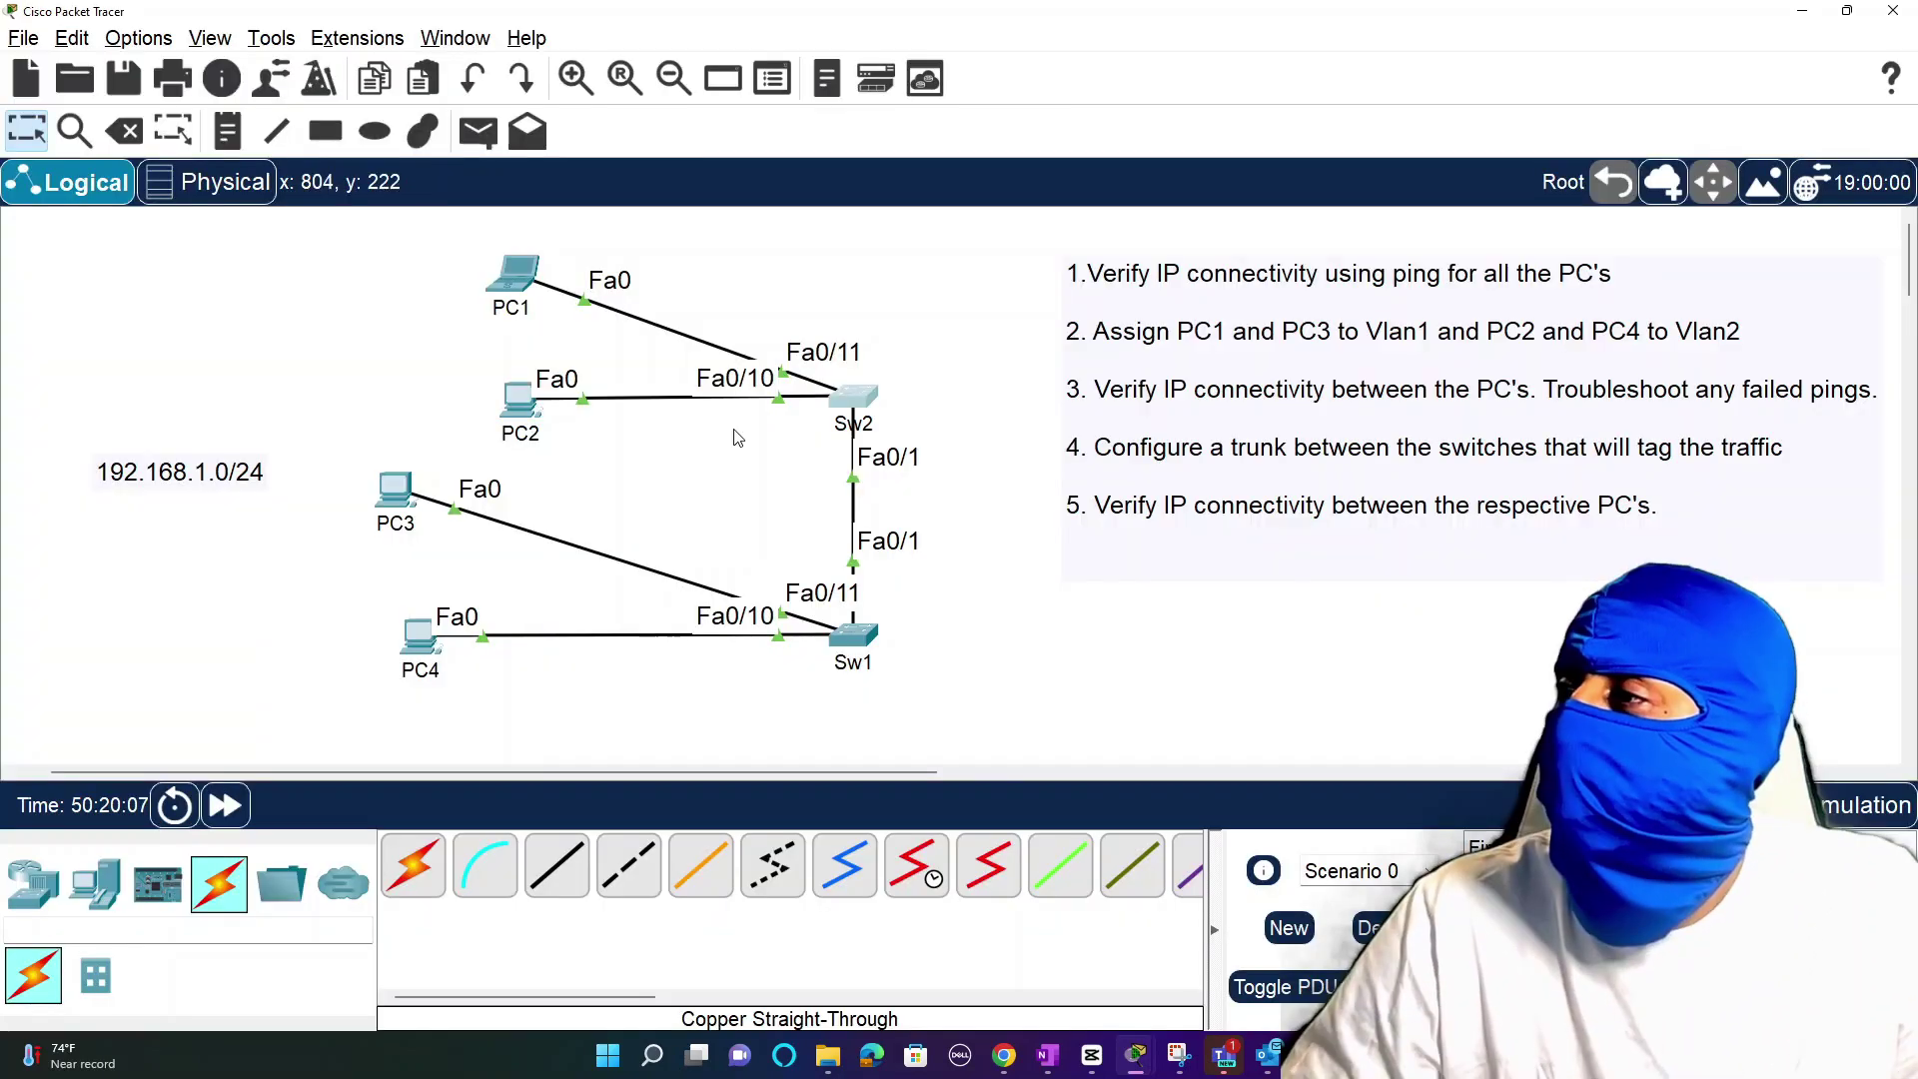
Step: Open Sw1's command line and enter privileged mode, followed by global configuration mode
click(861, 639)
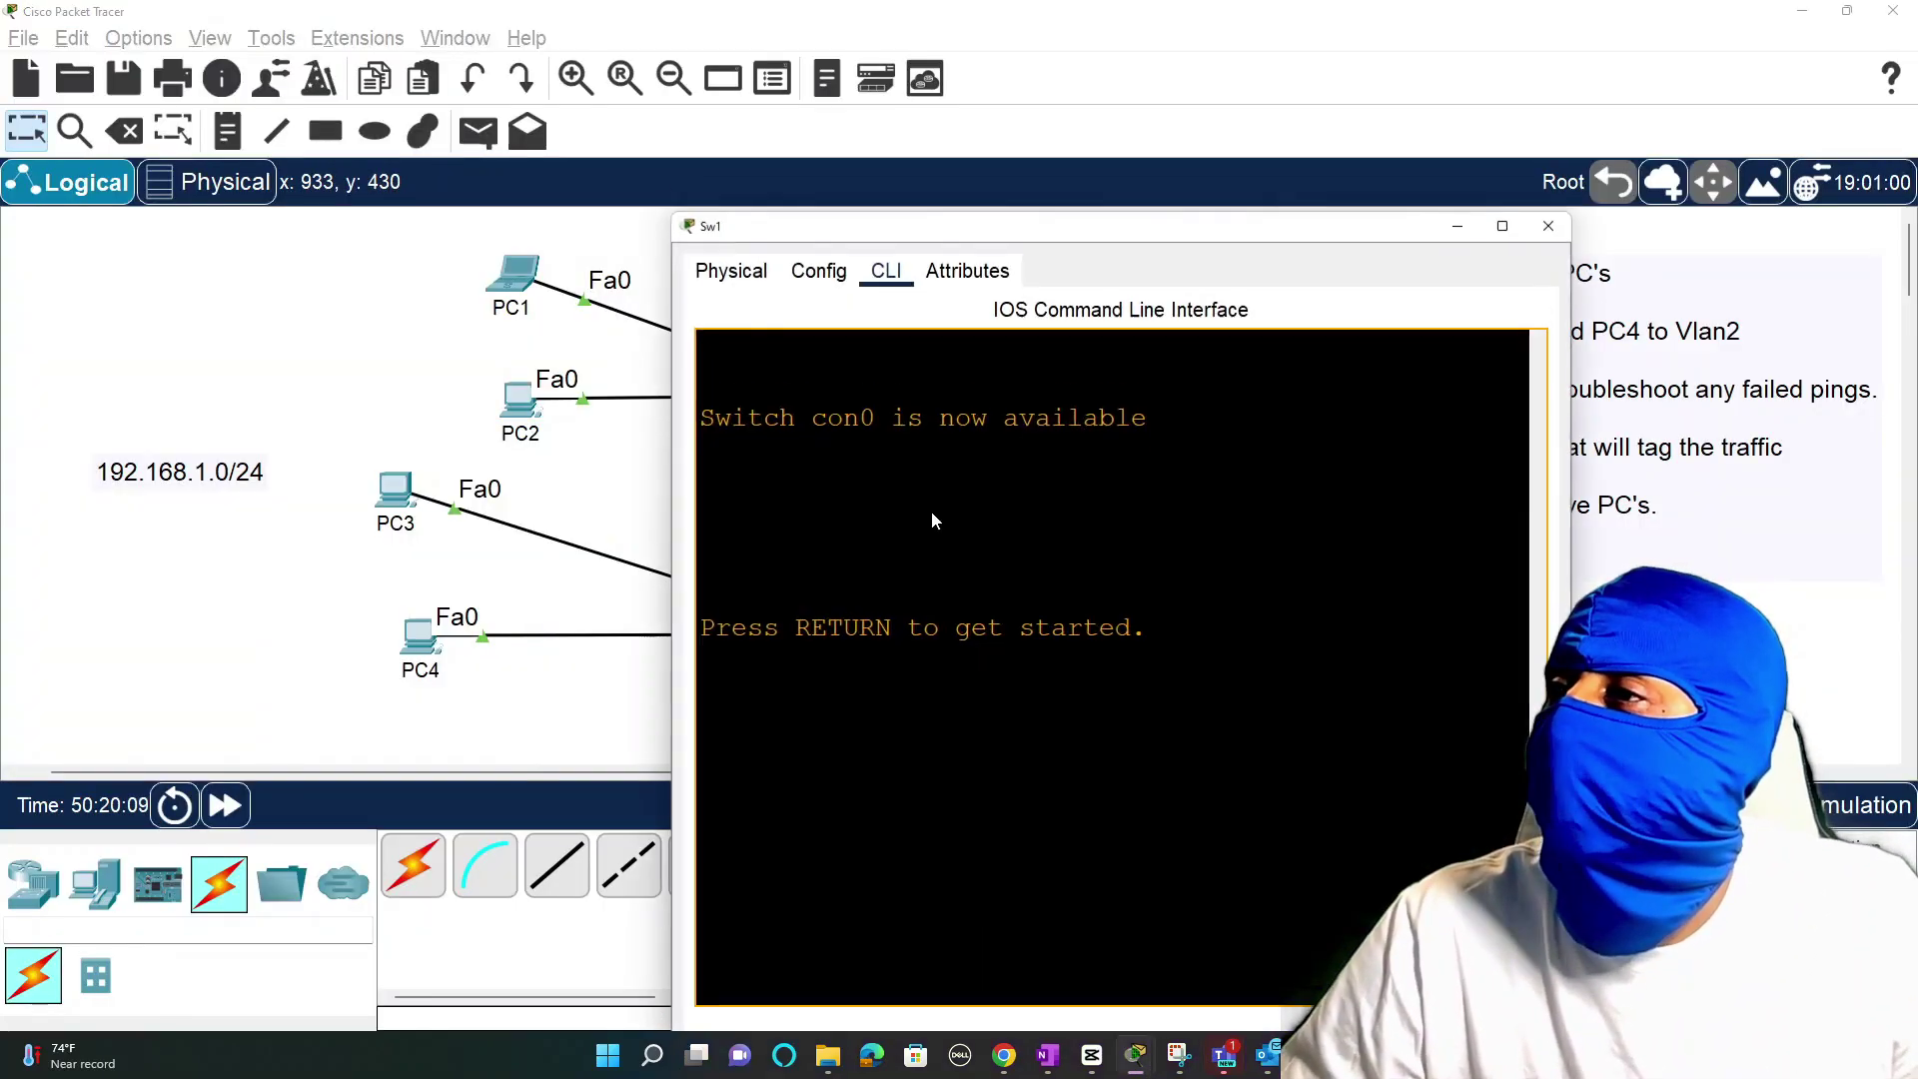
key(Return)
key(Return)
key(Return)
text(en)
key(Return)
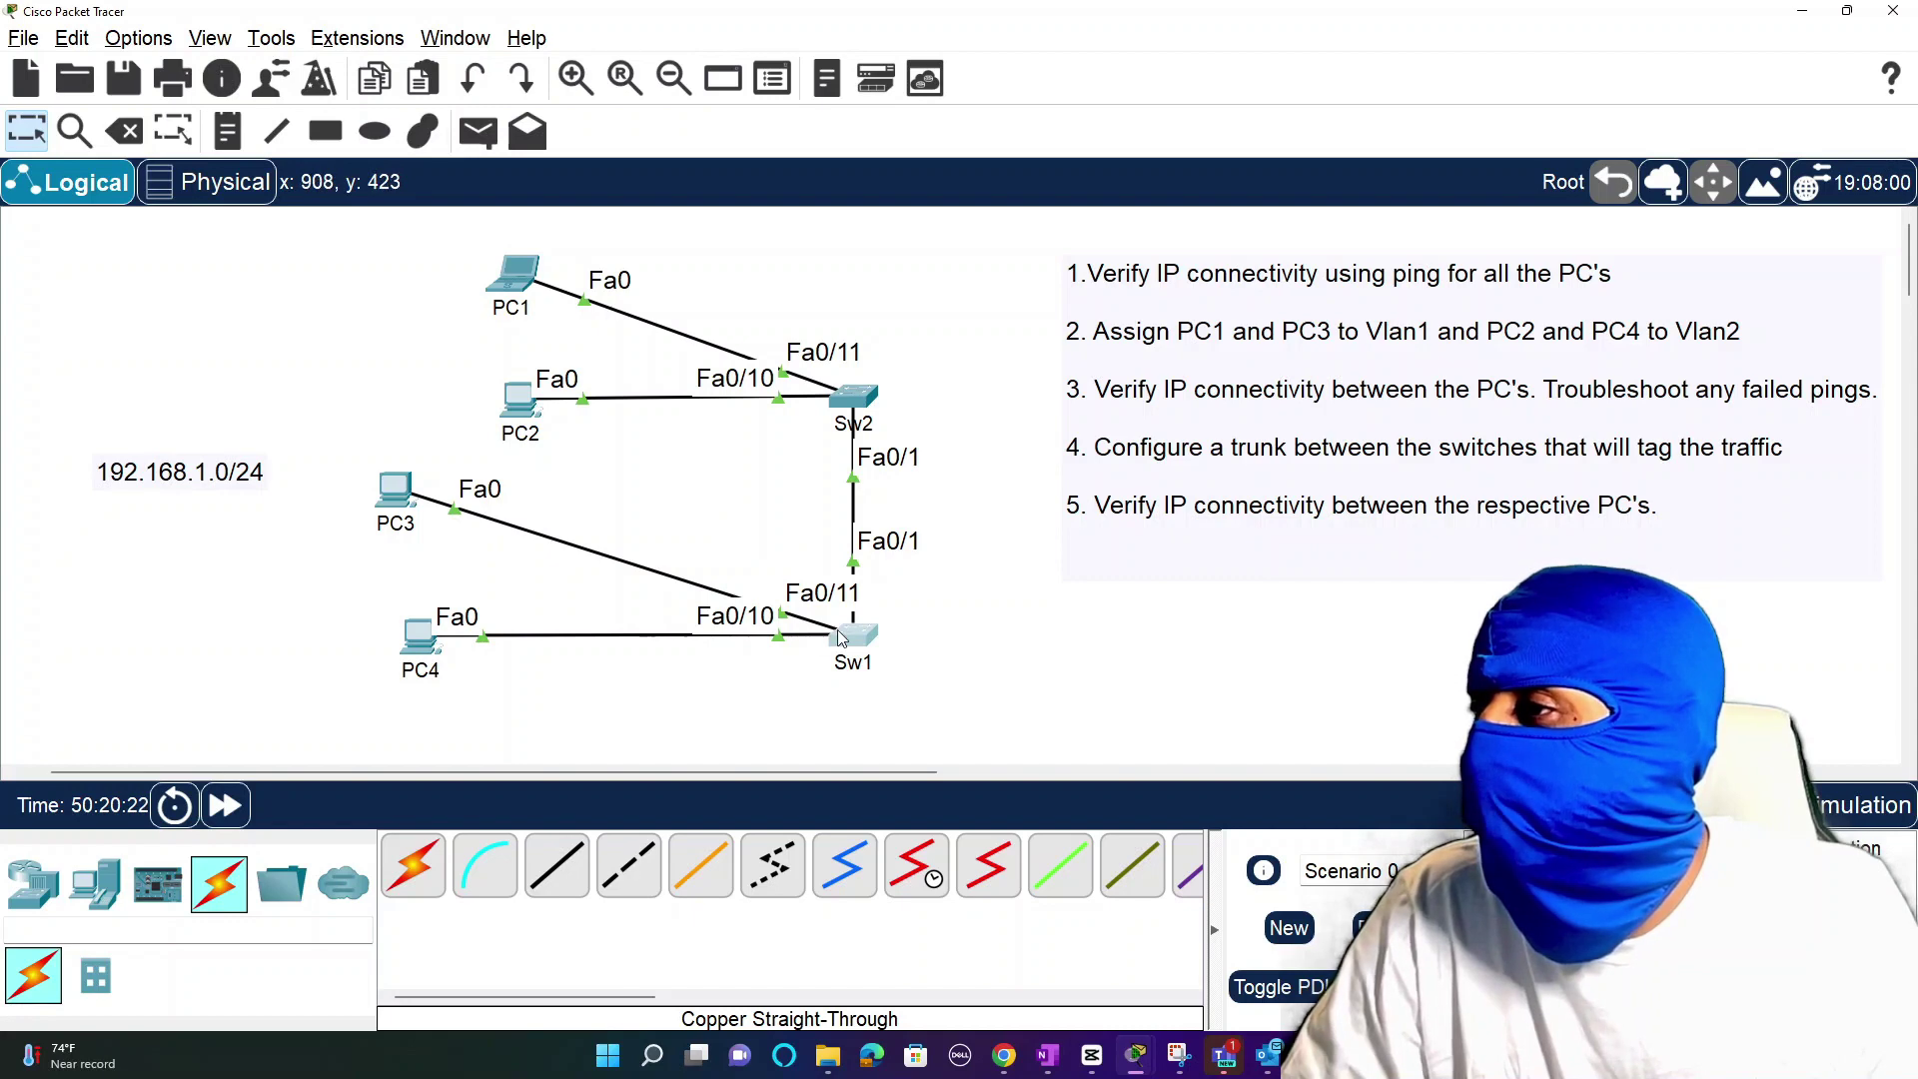
click(835, 627)
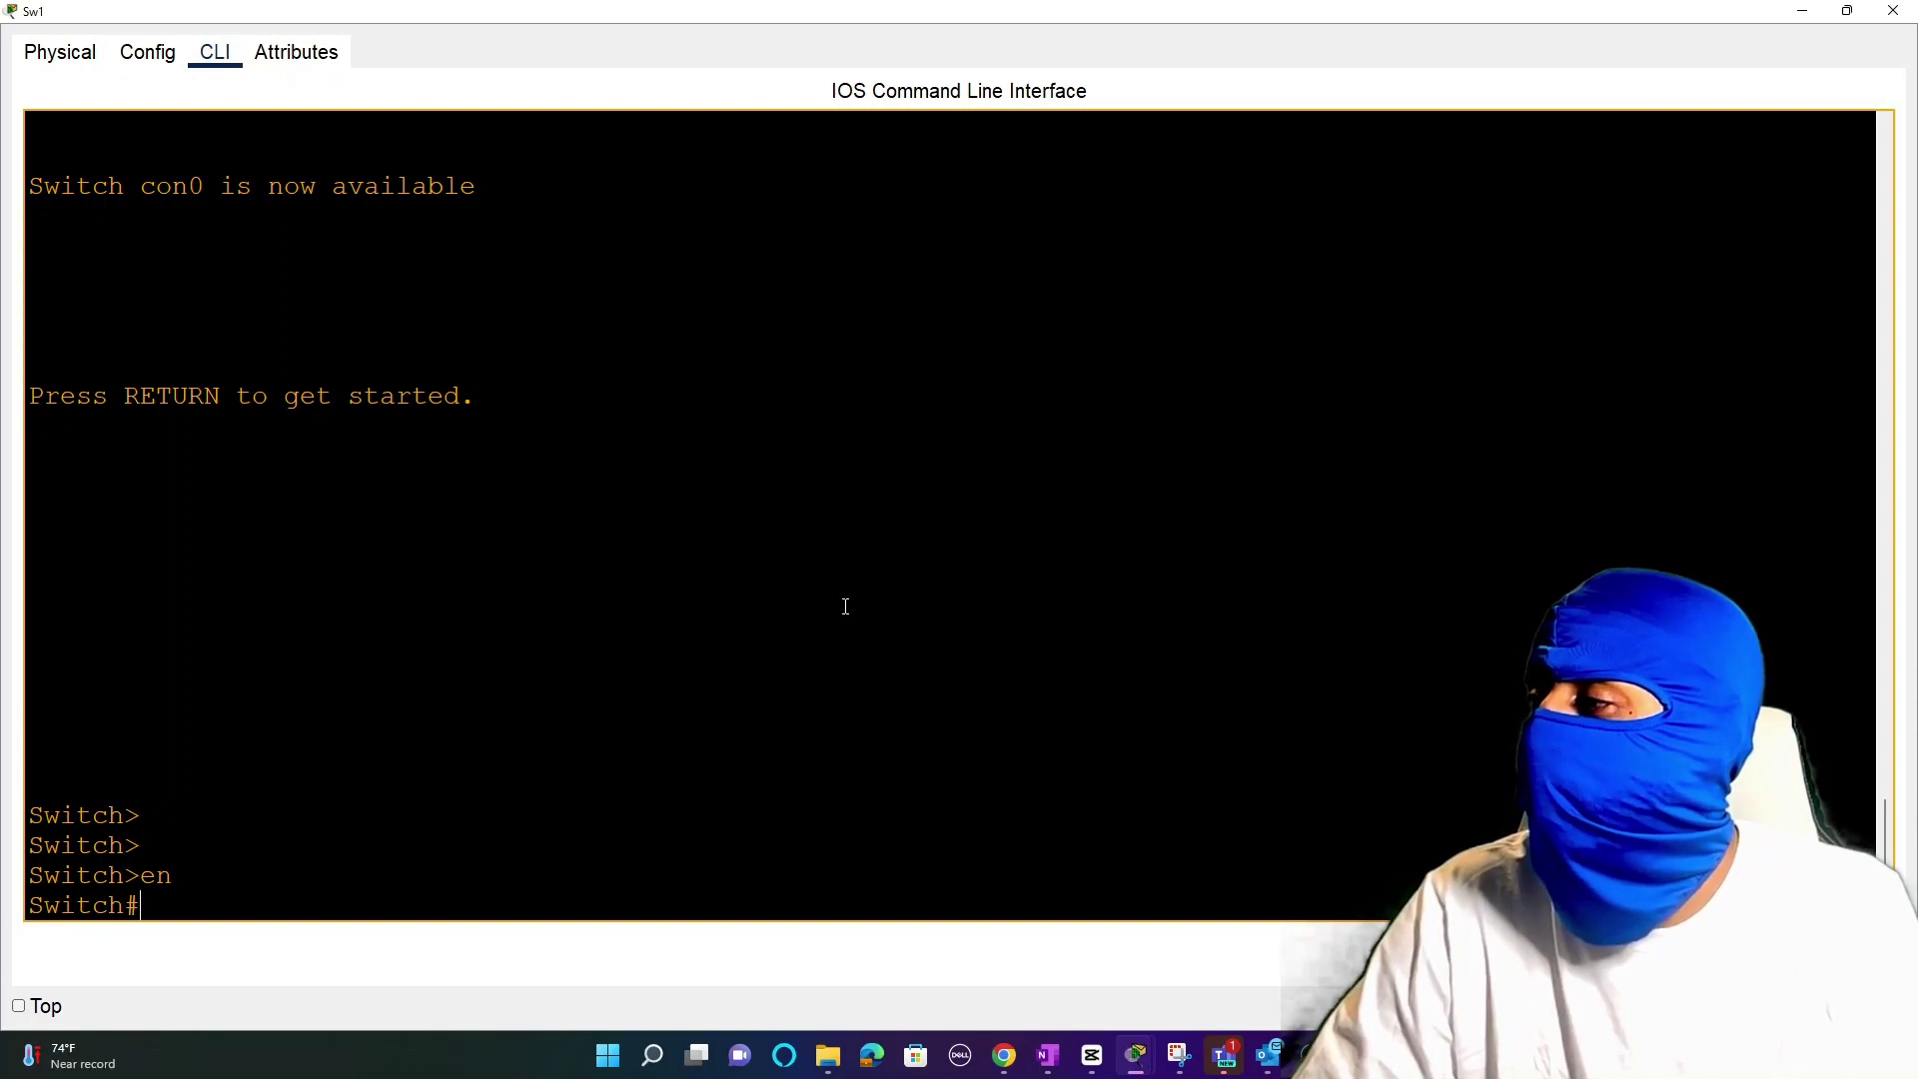
text(conf t)
key(Return)
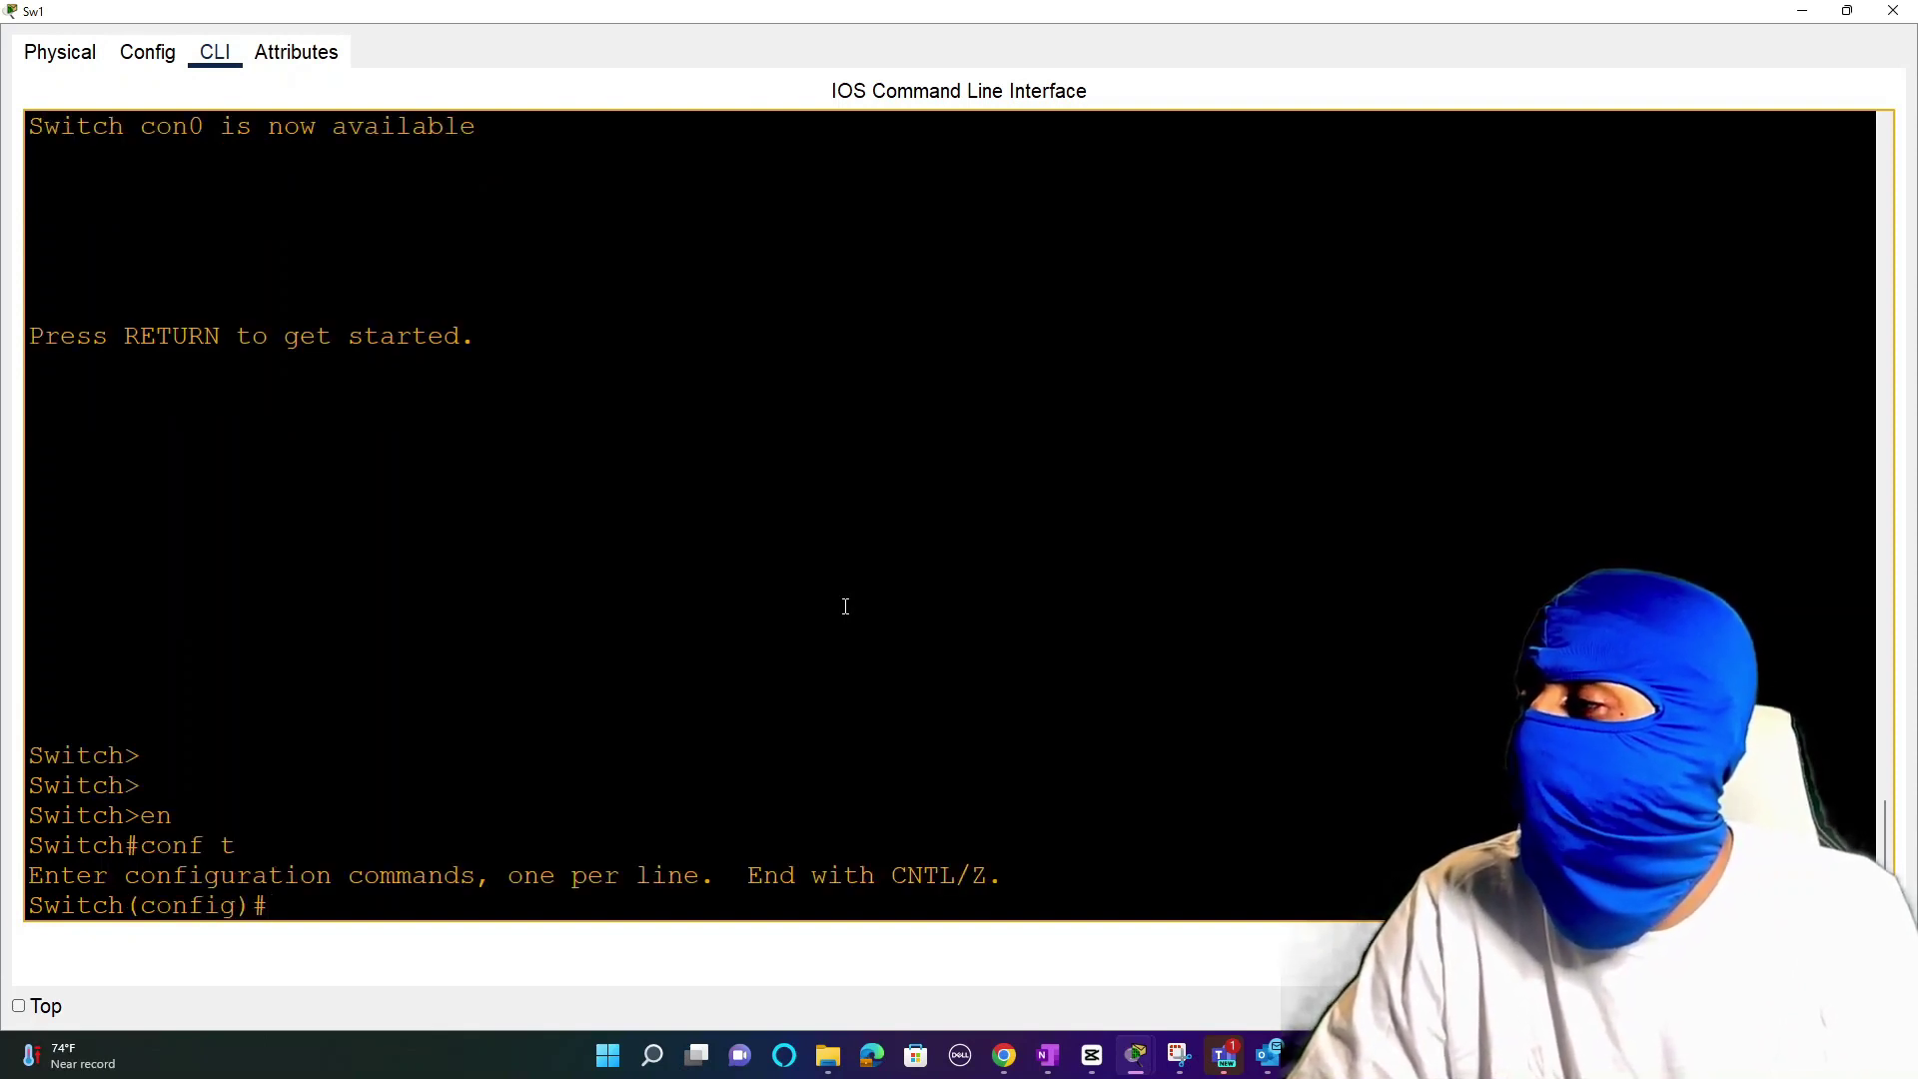
Step: Set Sw1's interface f0/11 to switchport access mode
text(int f0/)
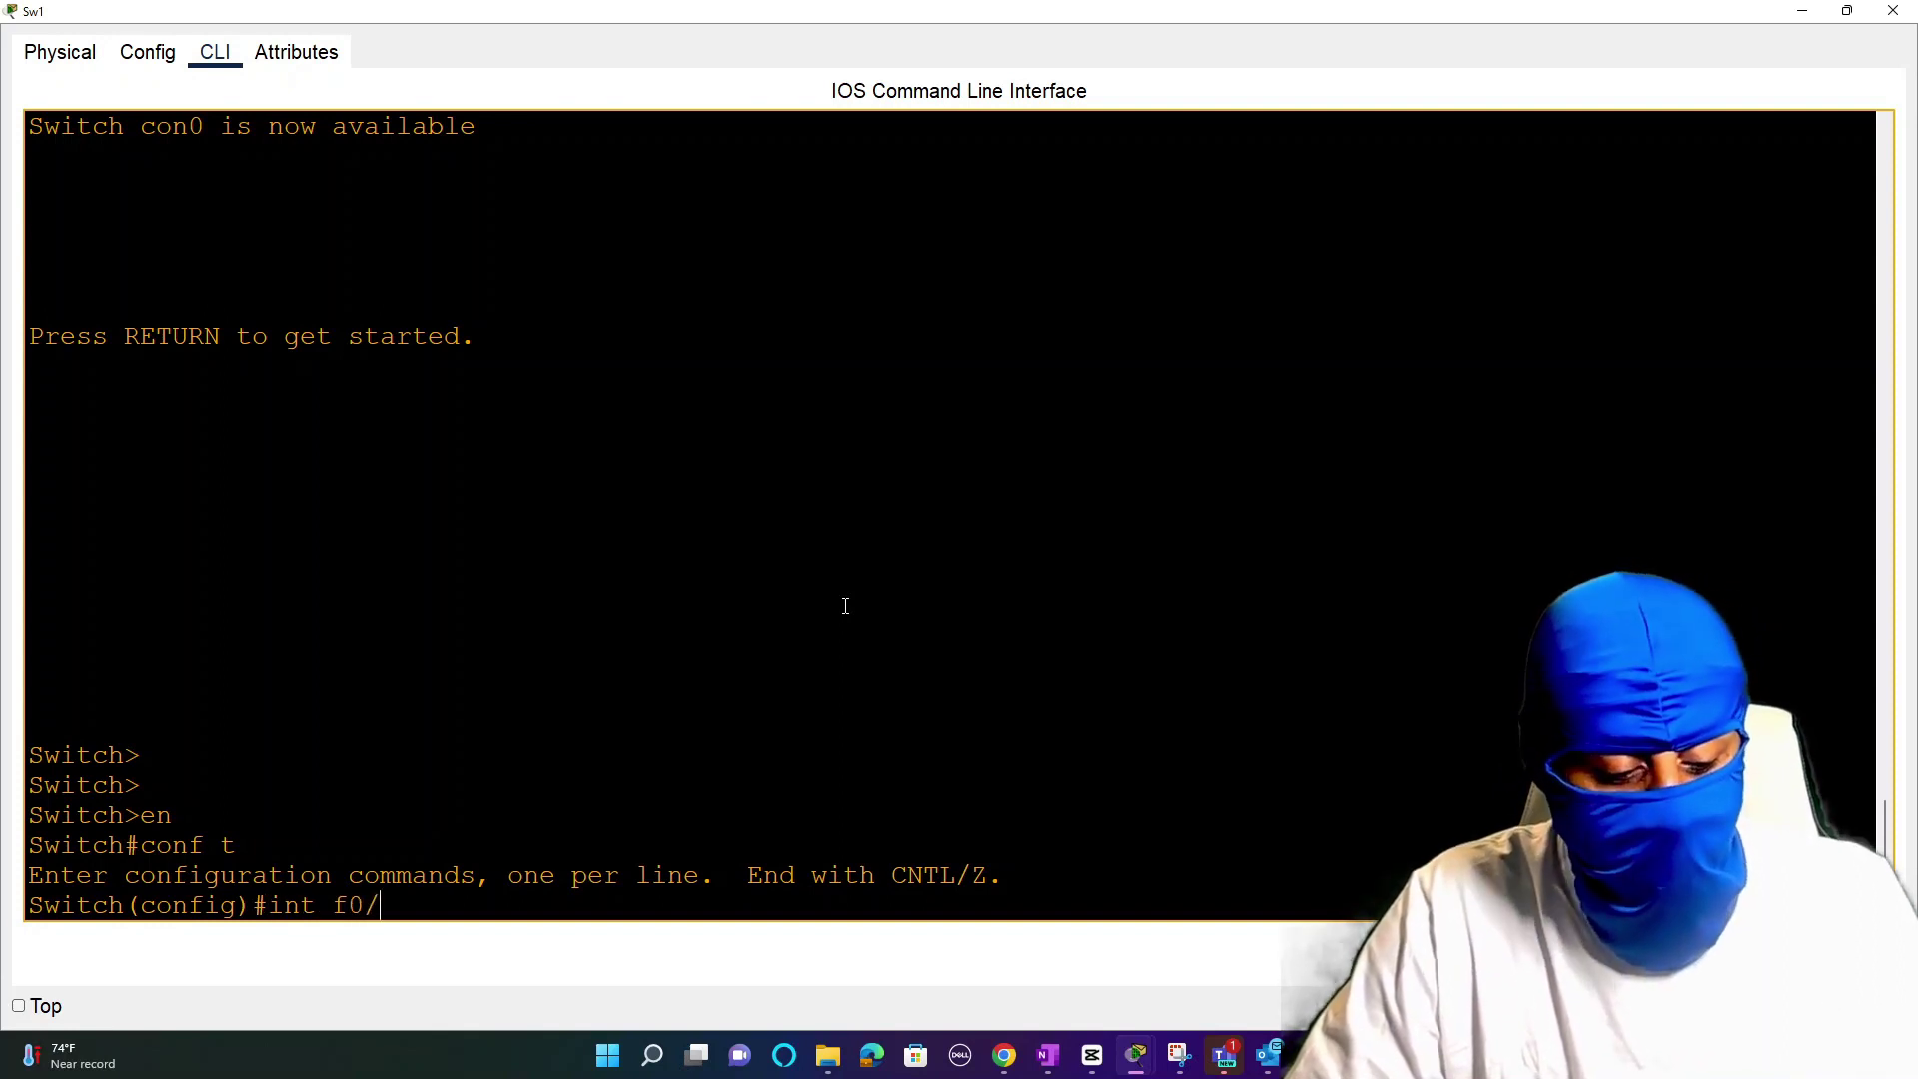
text(11)
key(Return)
text(swi)
key(Tab)
text(mod)
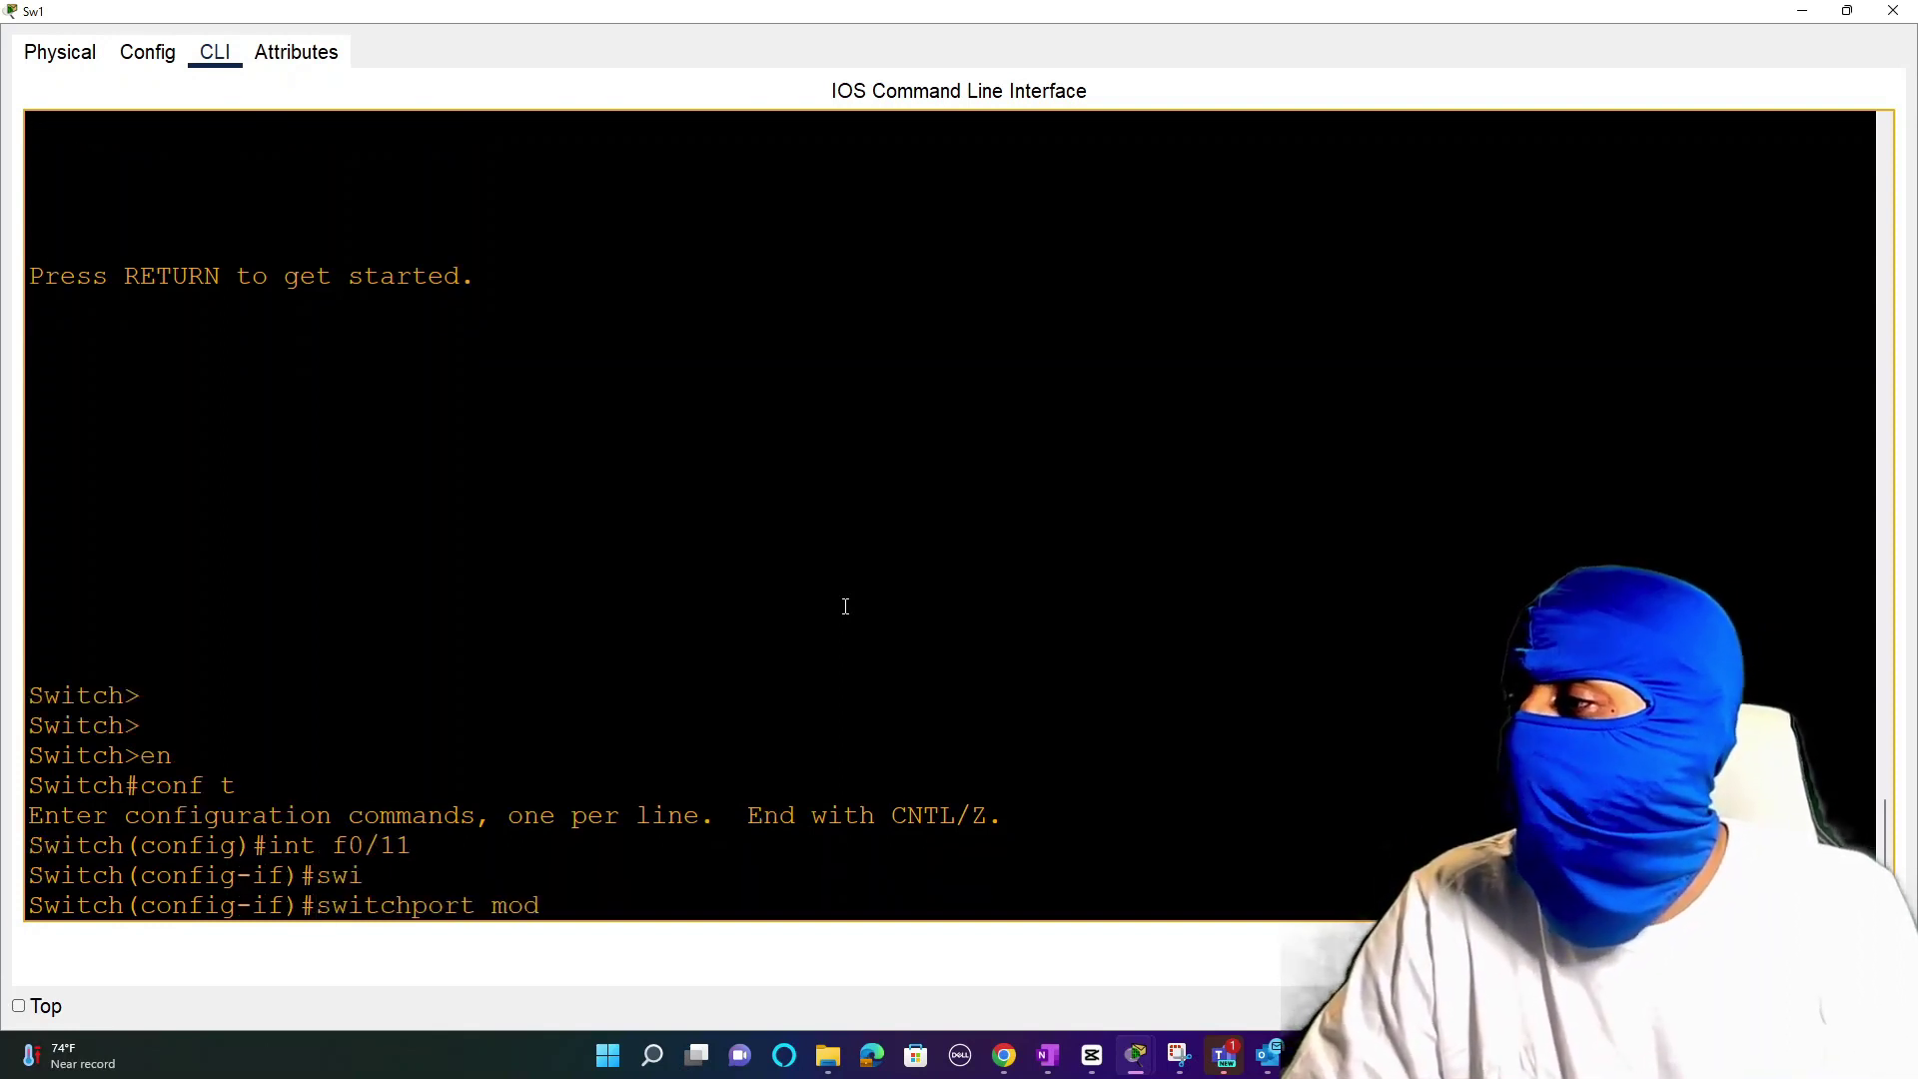
text(e access)
key(Return)
Step: Assign Sw1's interface f0/11 to access VLAN 1
text(swi)
key(Tab)
text(acc)
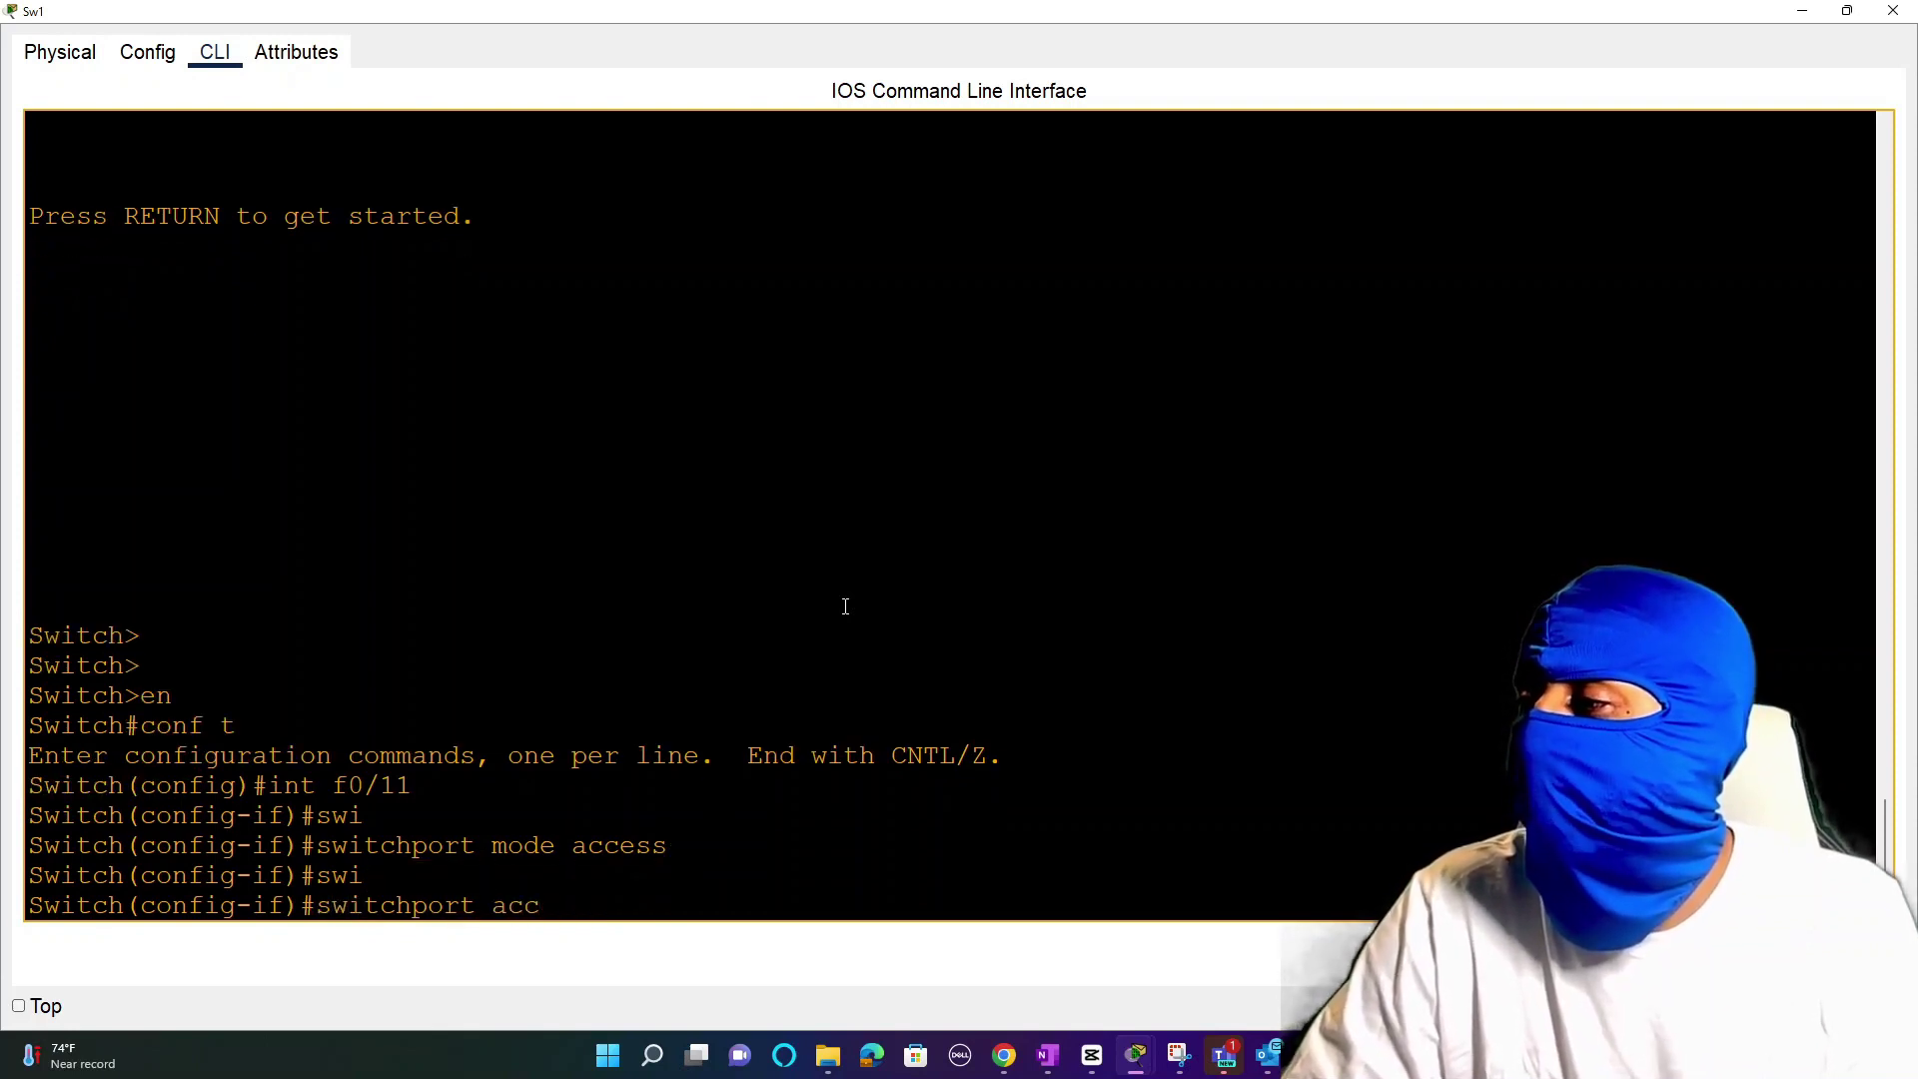
text(ess vlan 1)
key(Return)
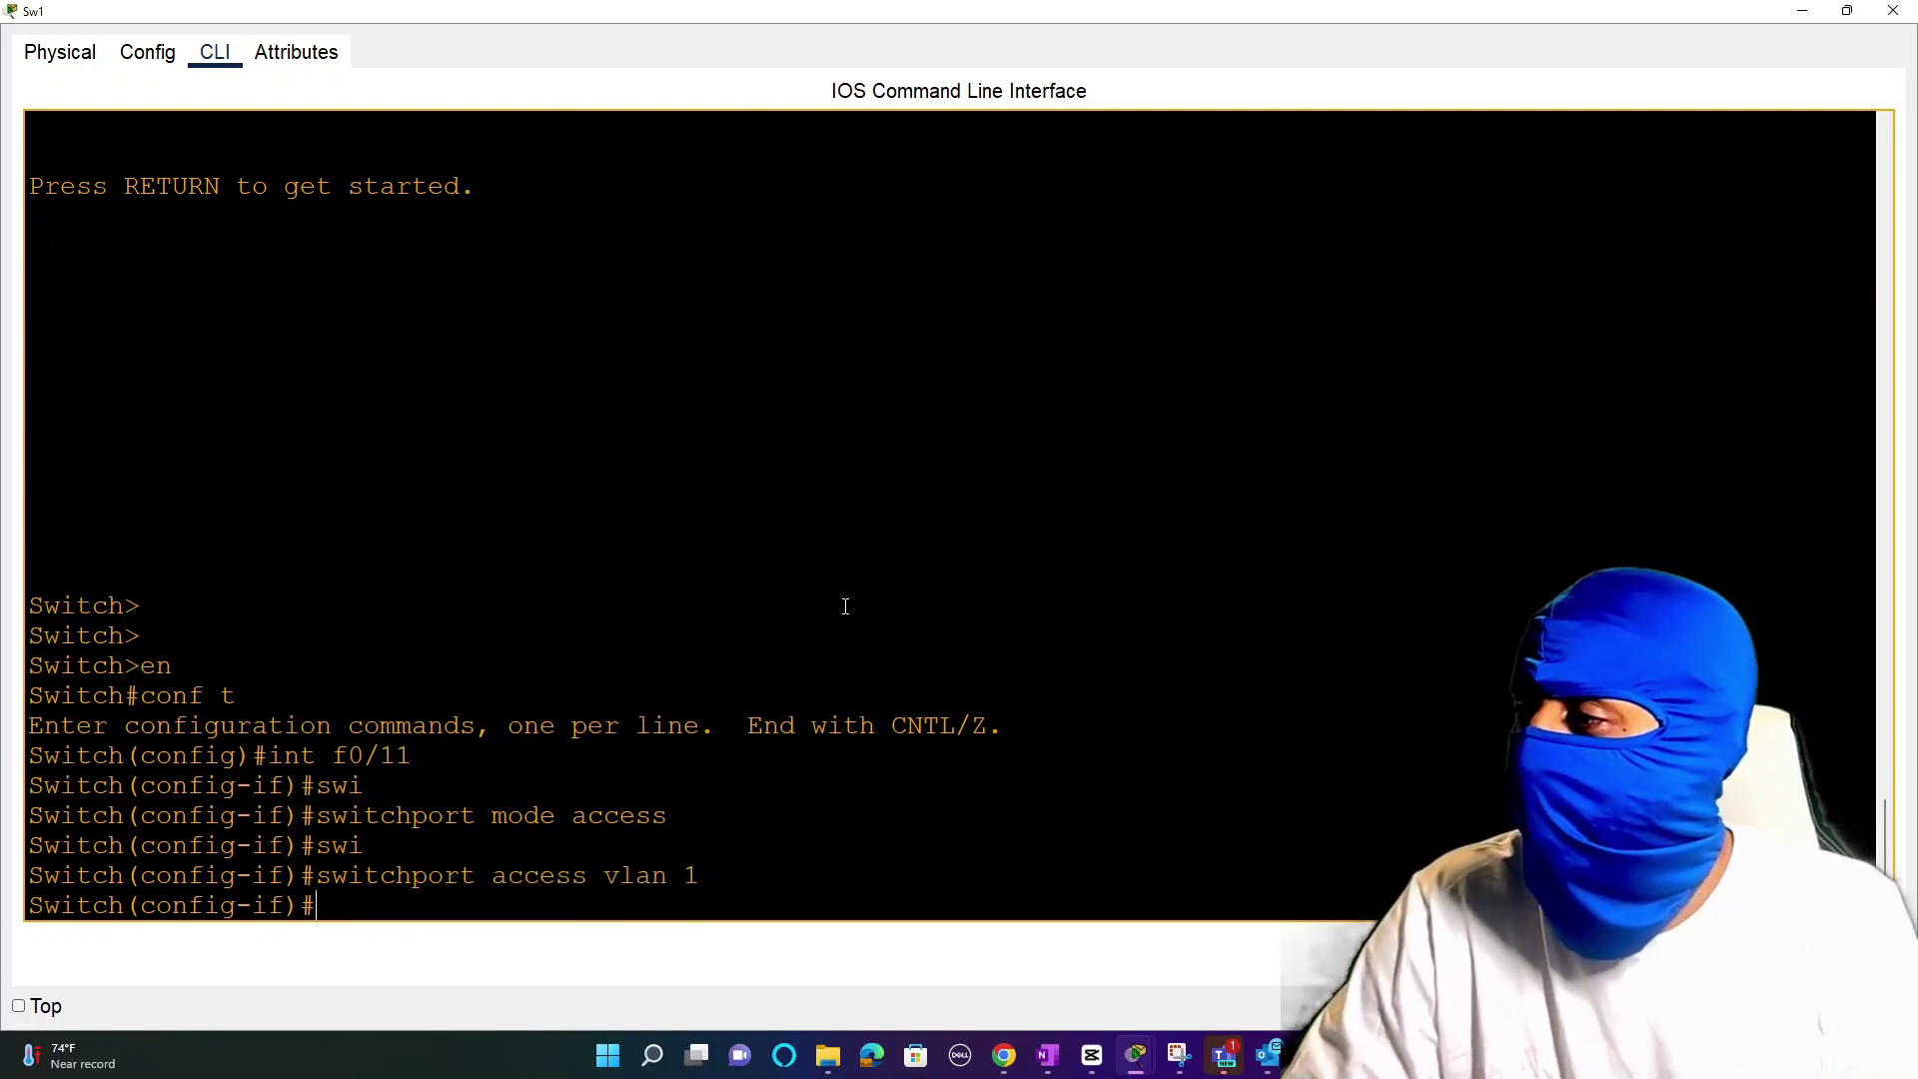
Step: Select Sw1's interface f0/10 and set it to switchport access mode
text(int f)
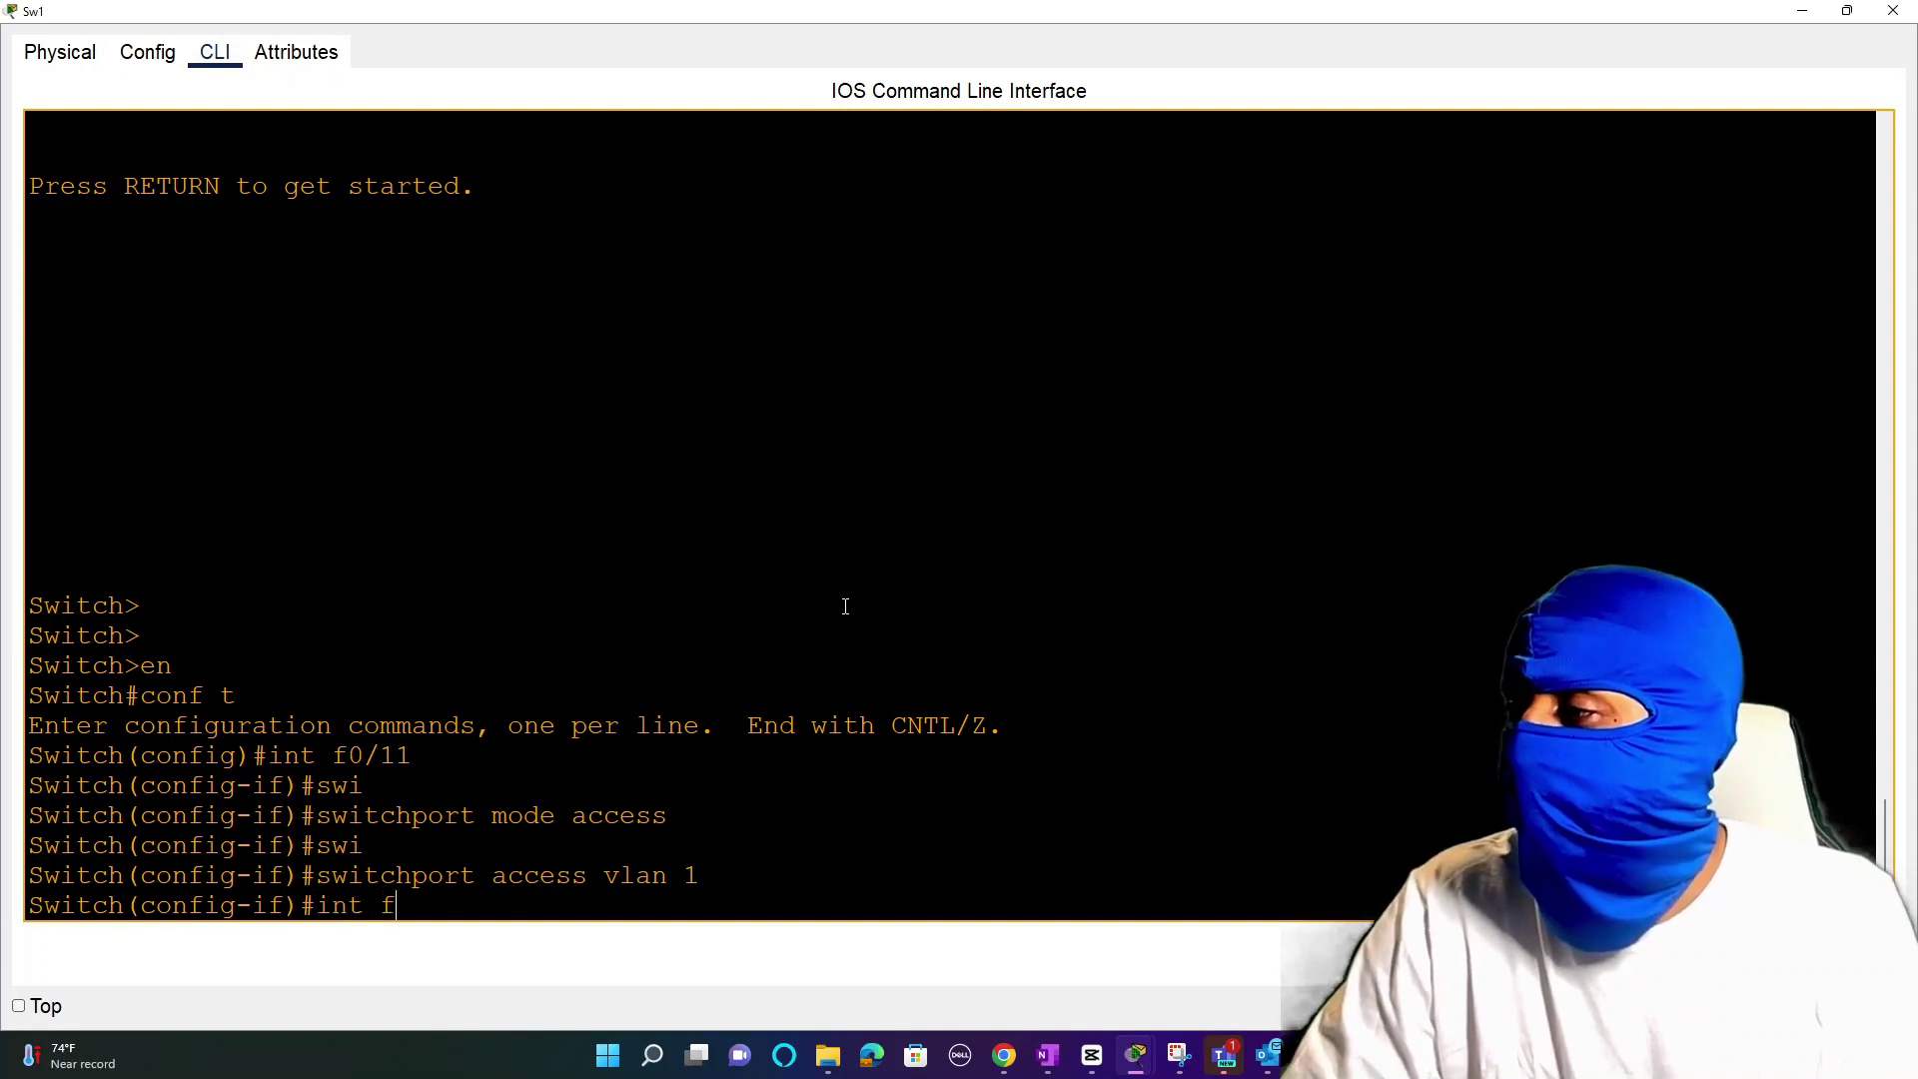
text(0/10)
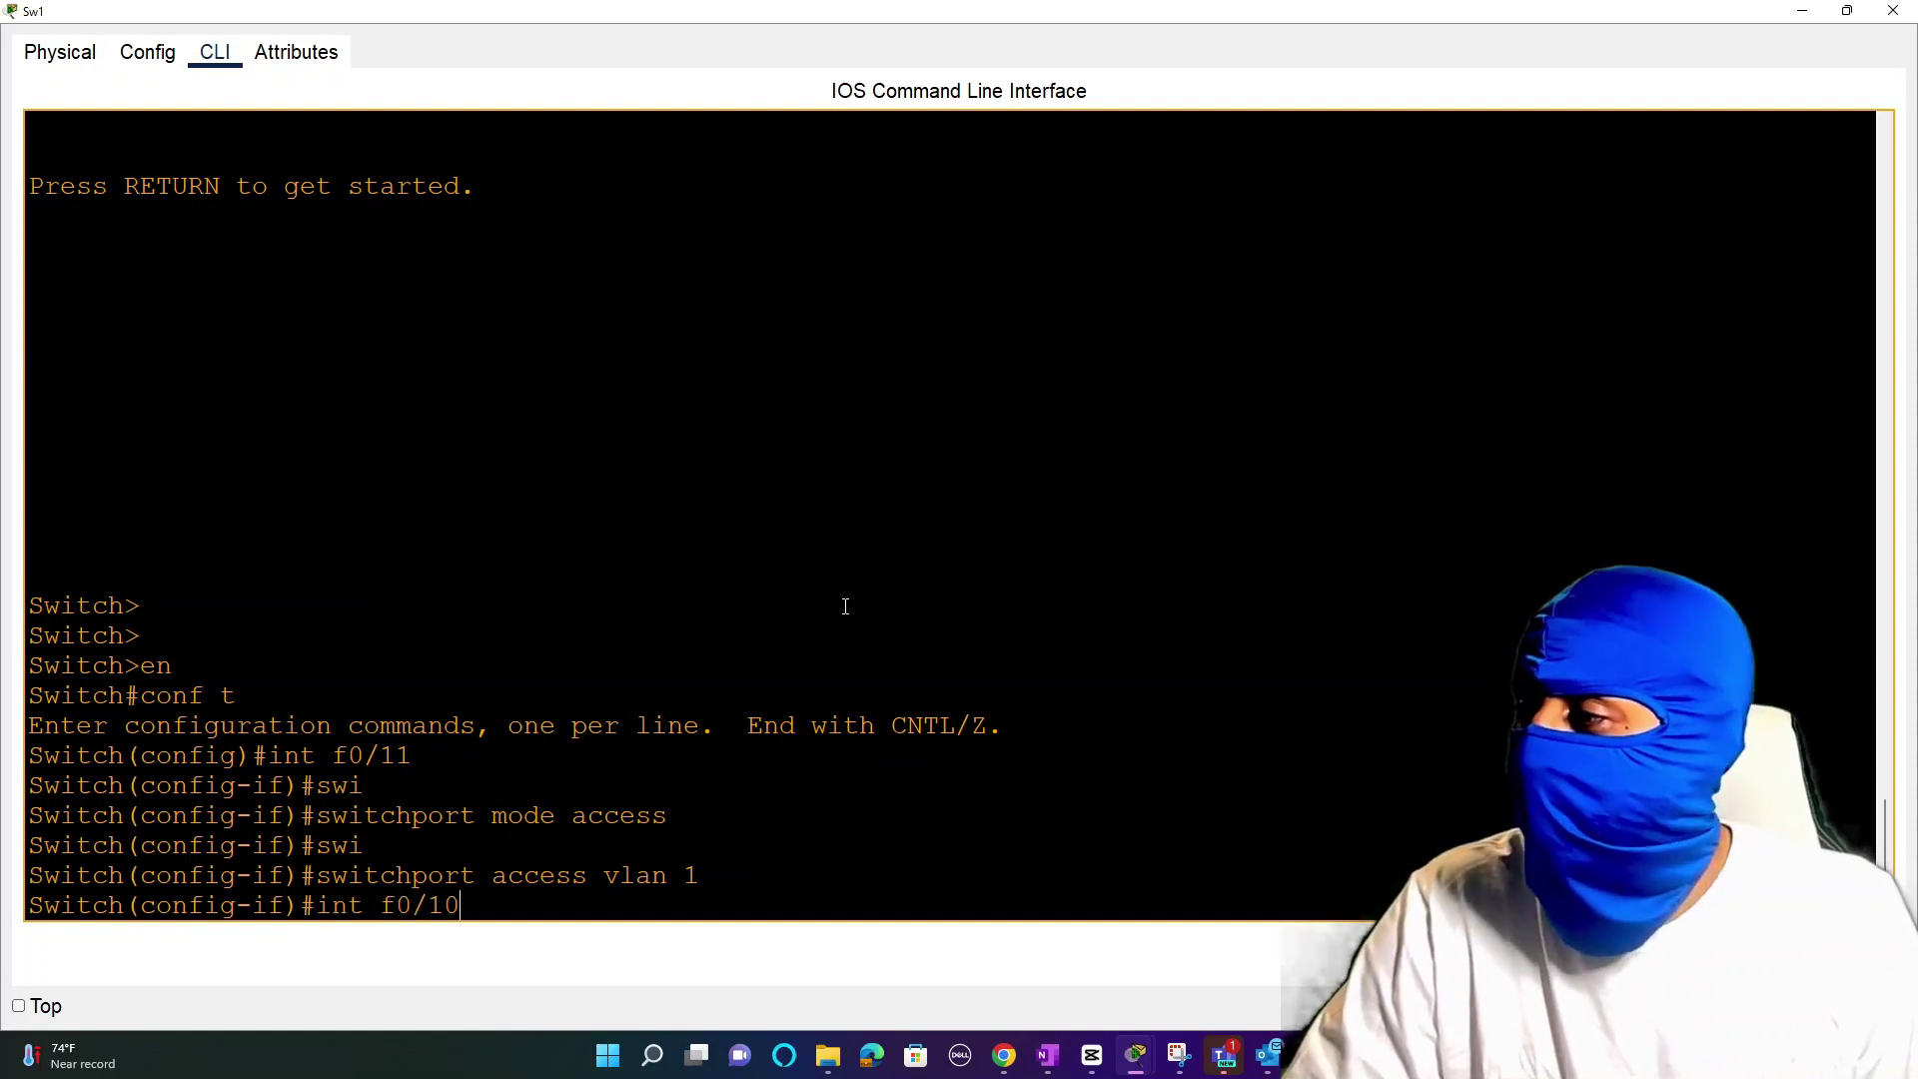
key(Return)
text(siw)
key(Tab)
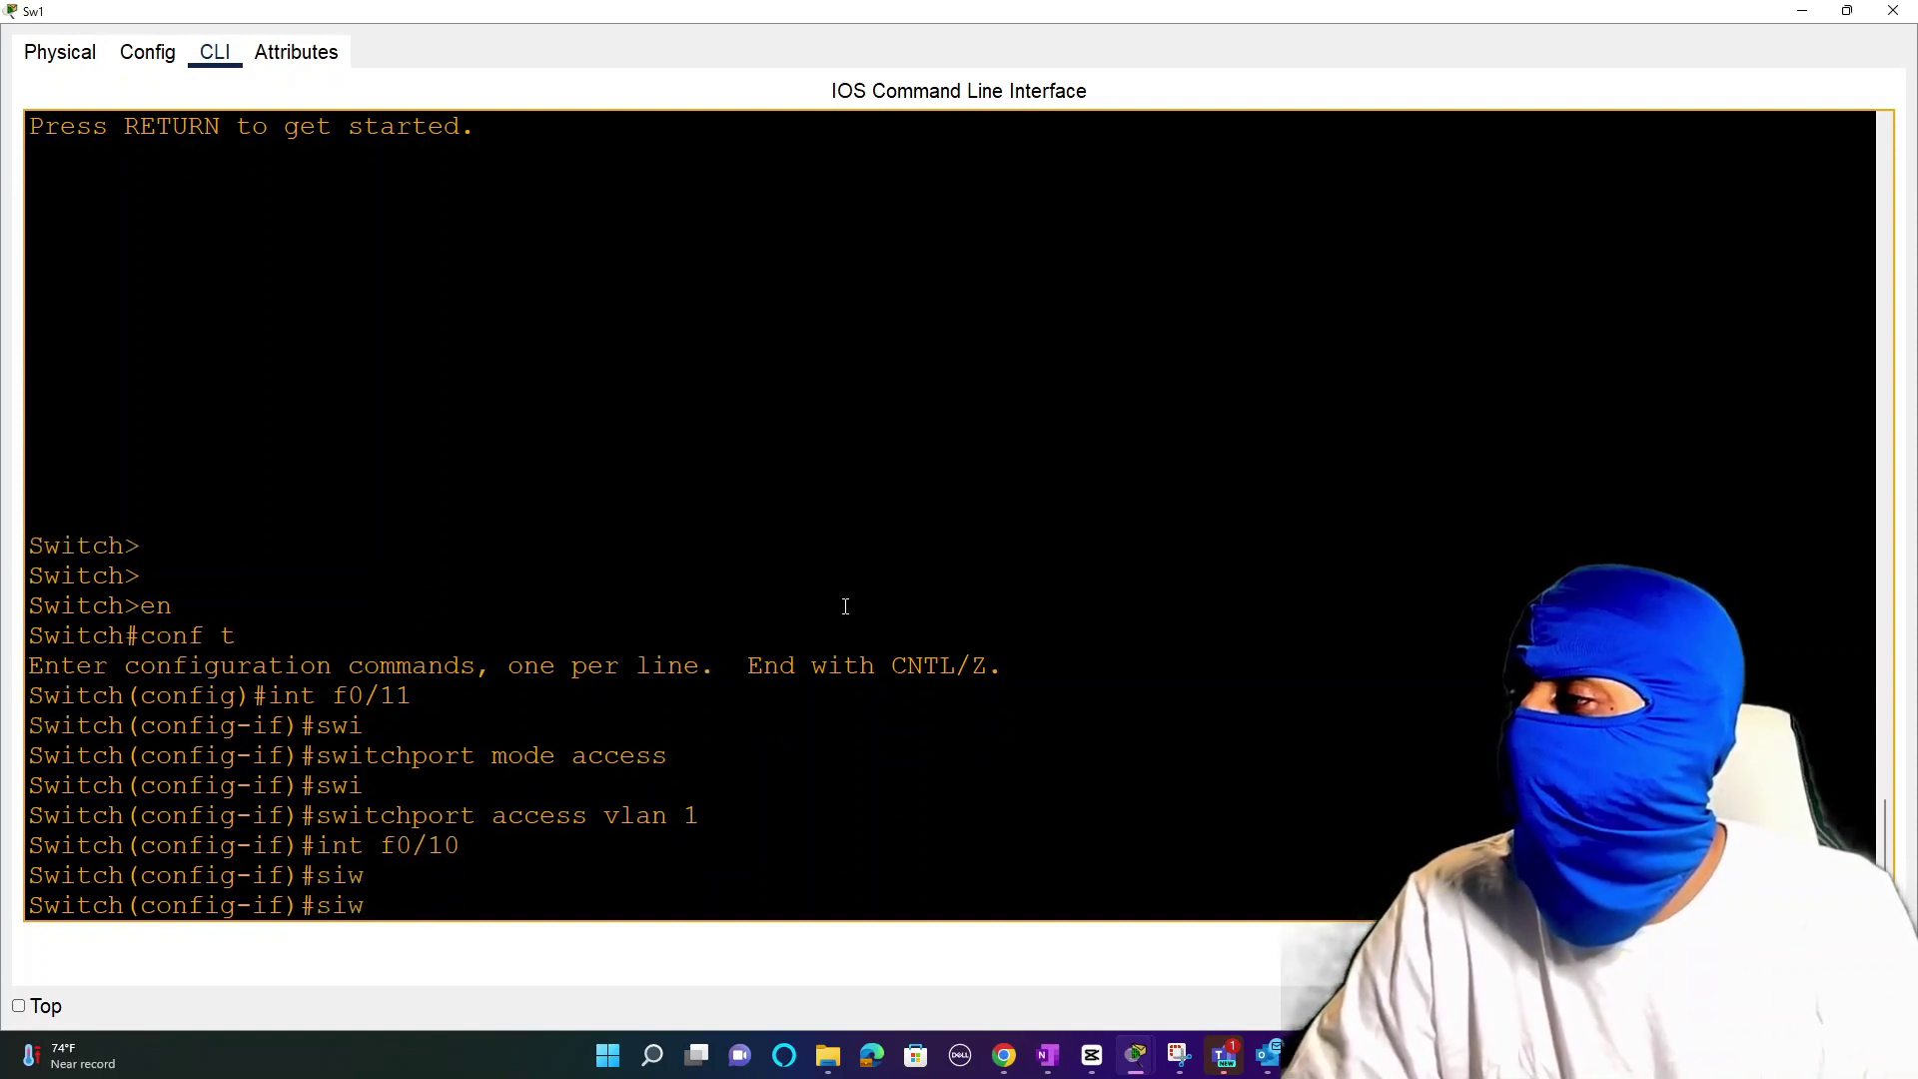
key(BackSpace)
key(Tab)
key(BackSpace)
text(wi)
key(Tab)
text(mode access)
key(Return)
Step: Assign Sw1's interface f0/10 to access VLAN 2
text(swi)
key(Tab)
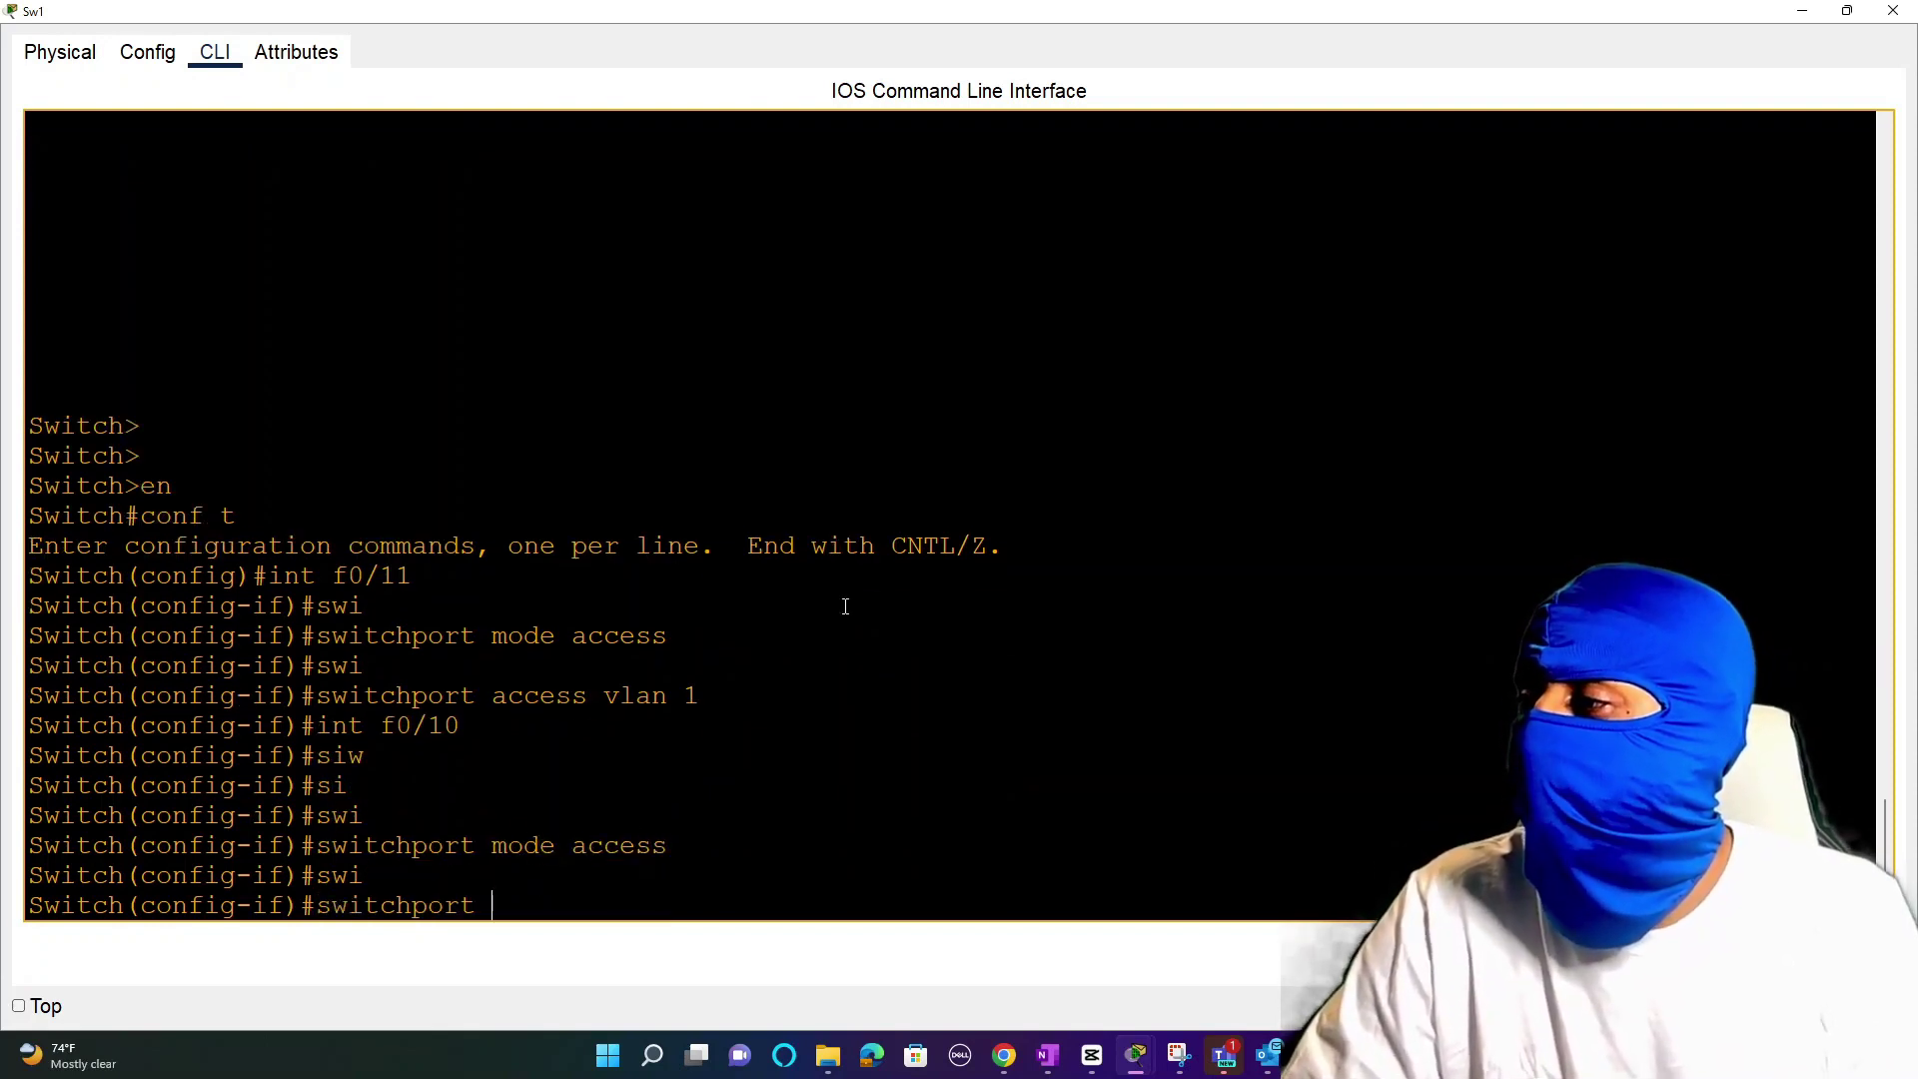
text(access v)
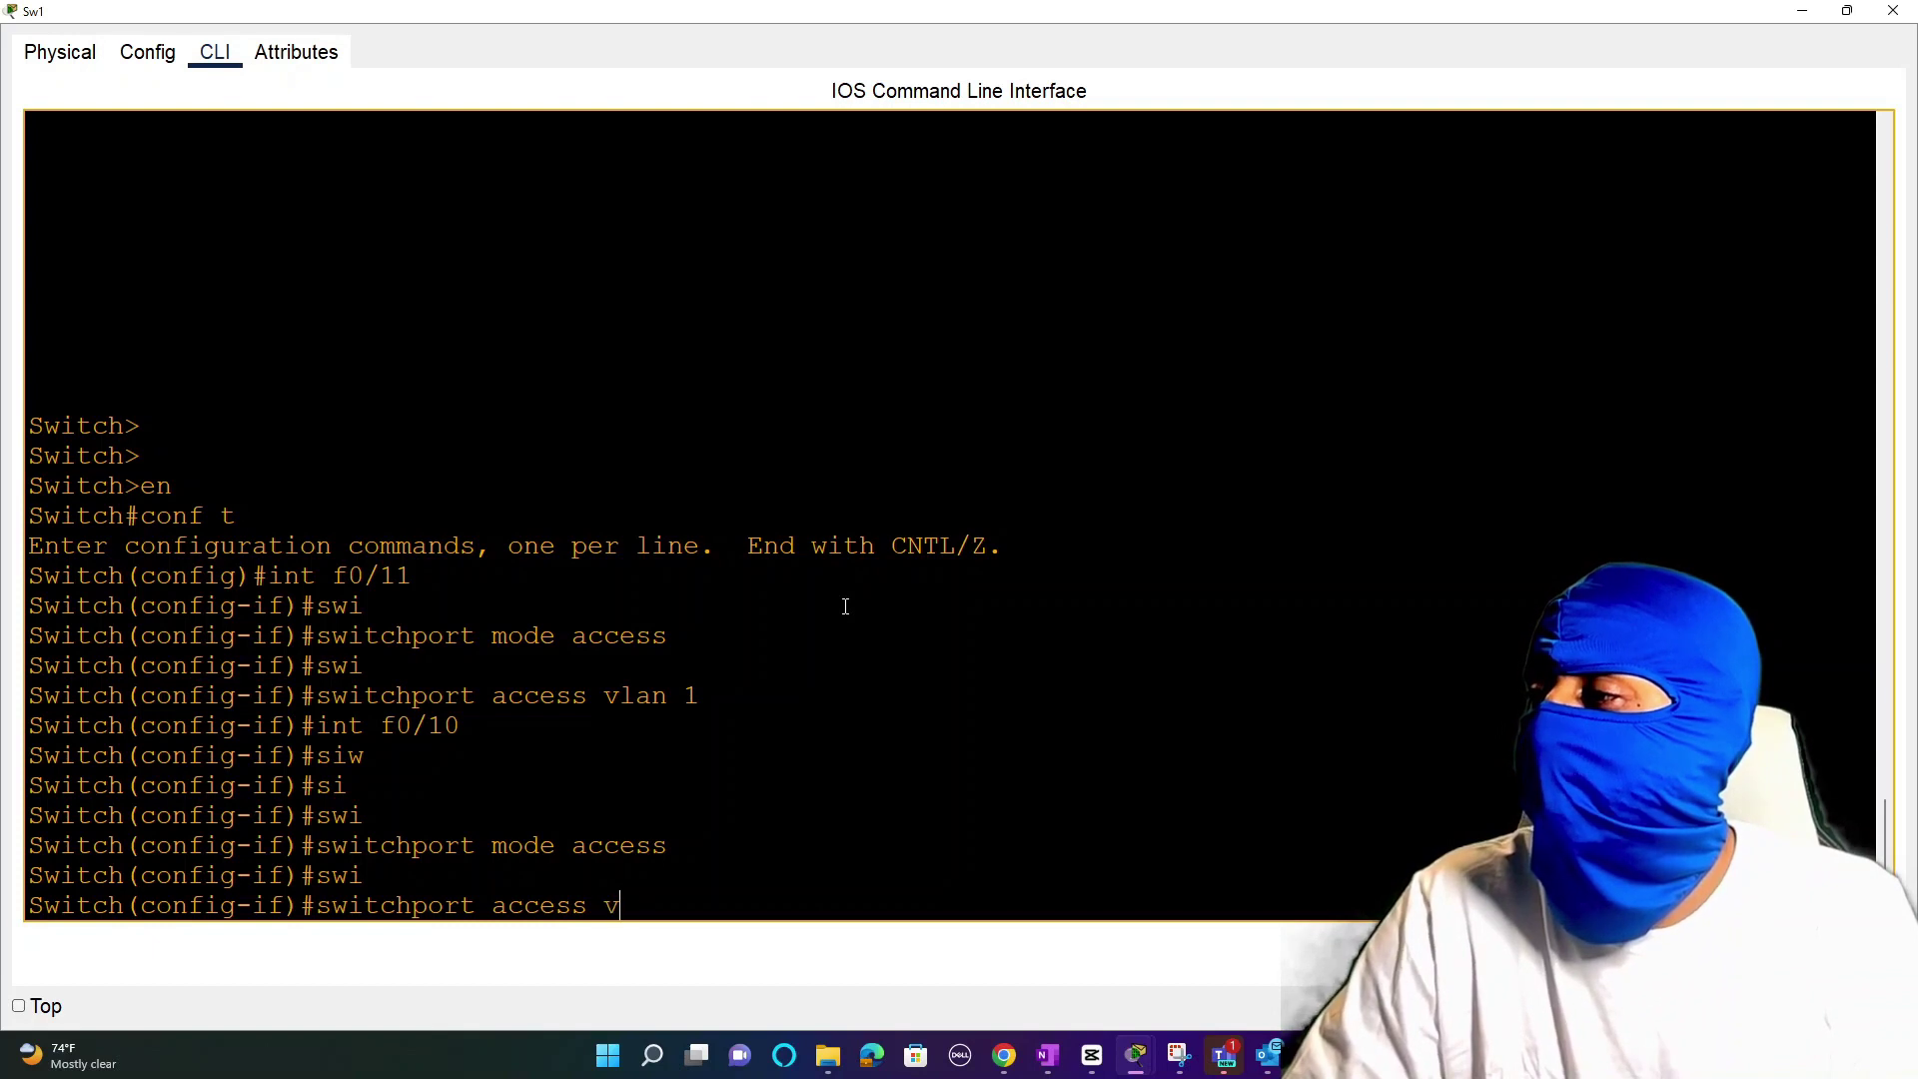
text(lan 2)
key(Return)
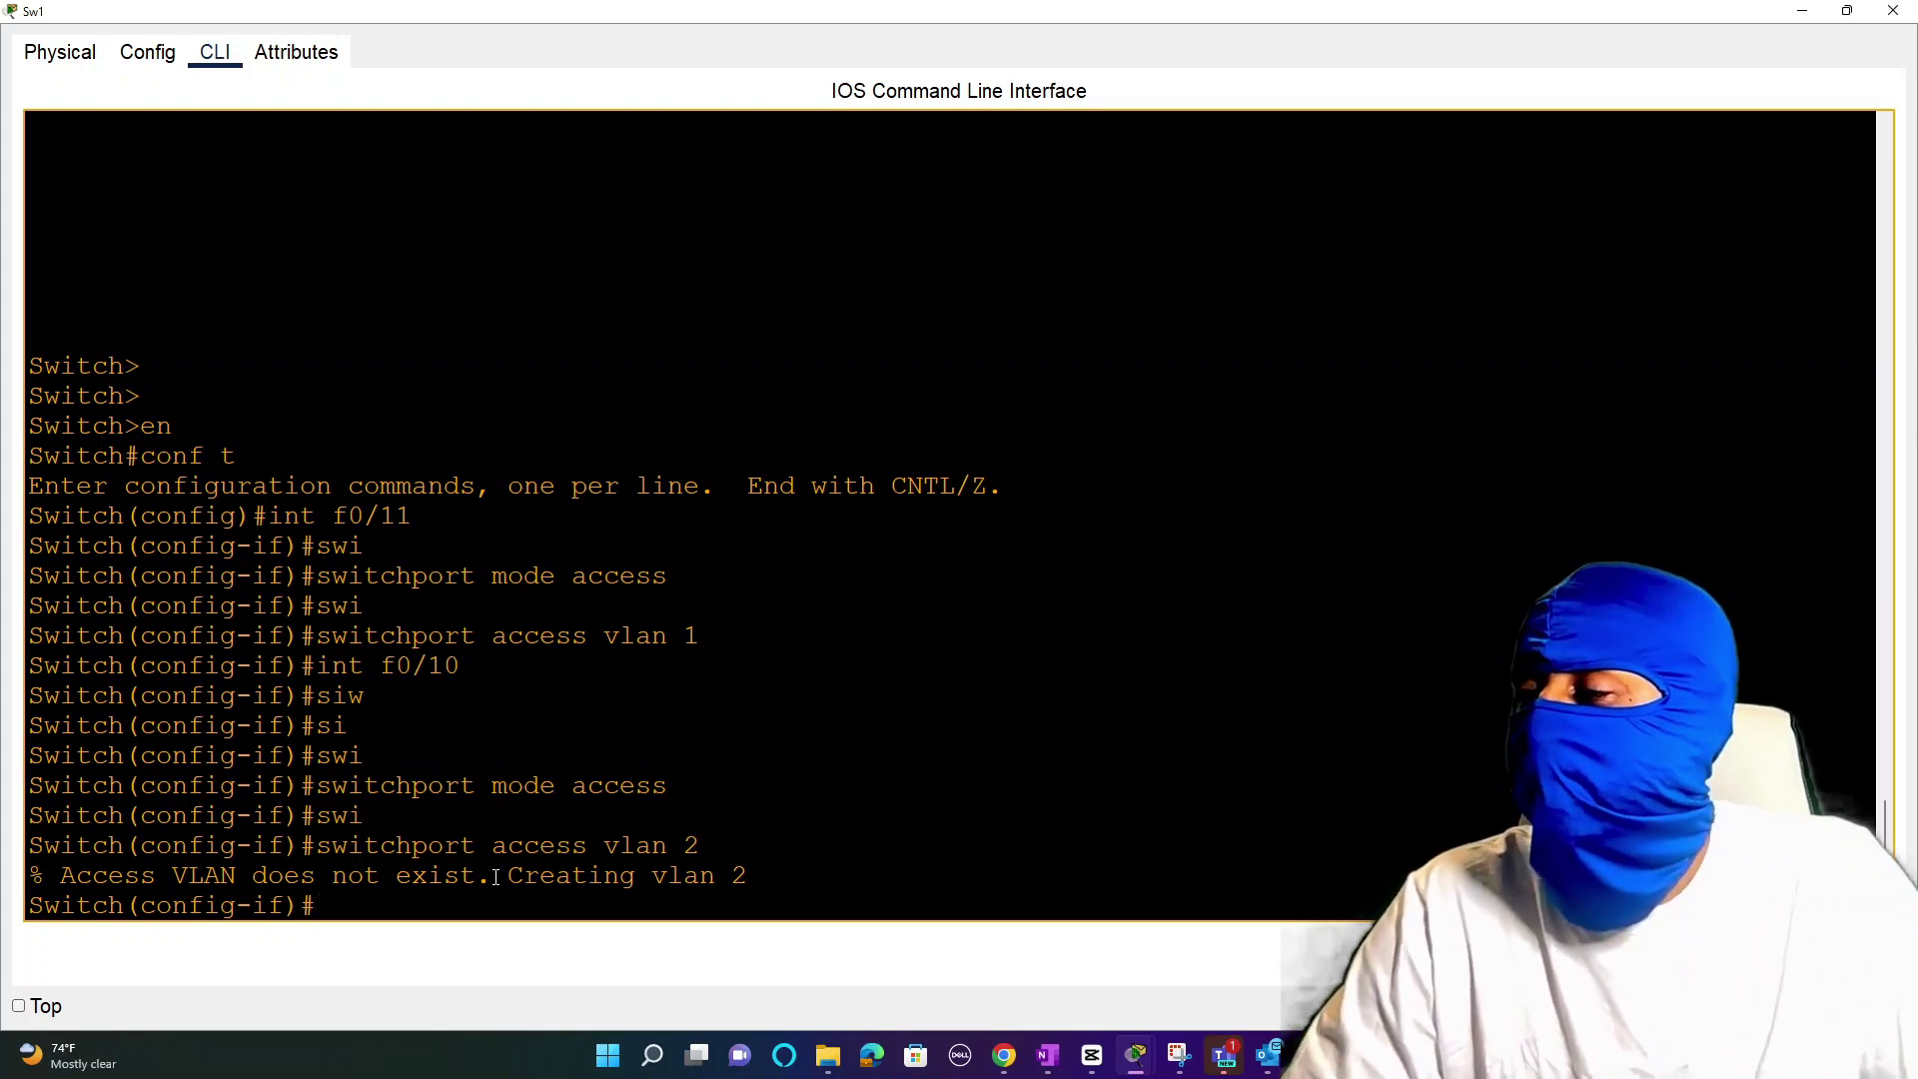
Step: Test connectivity from PC1's command prompt by pinging PC3 at 192.168.1.3, stopping the ping after a few replies
key(alt+Tab)
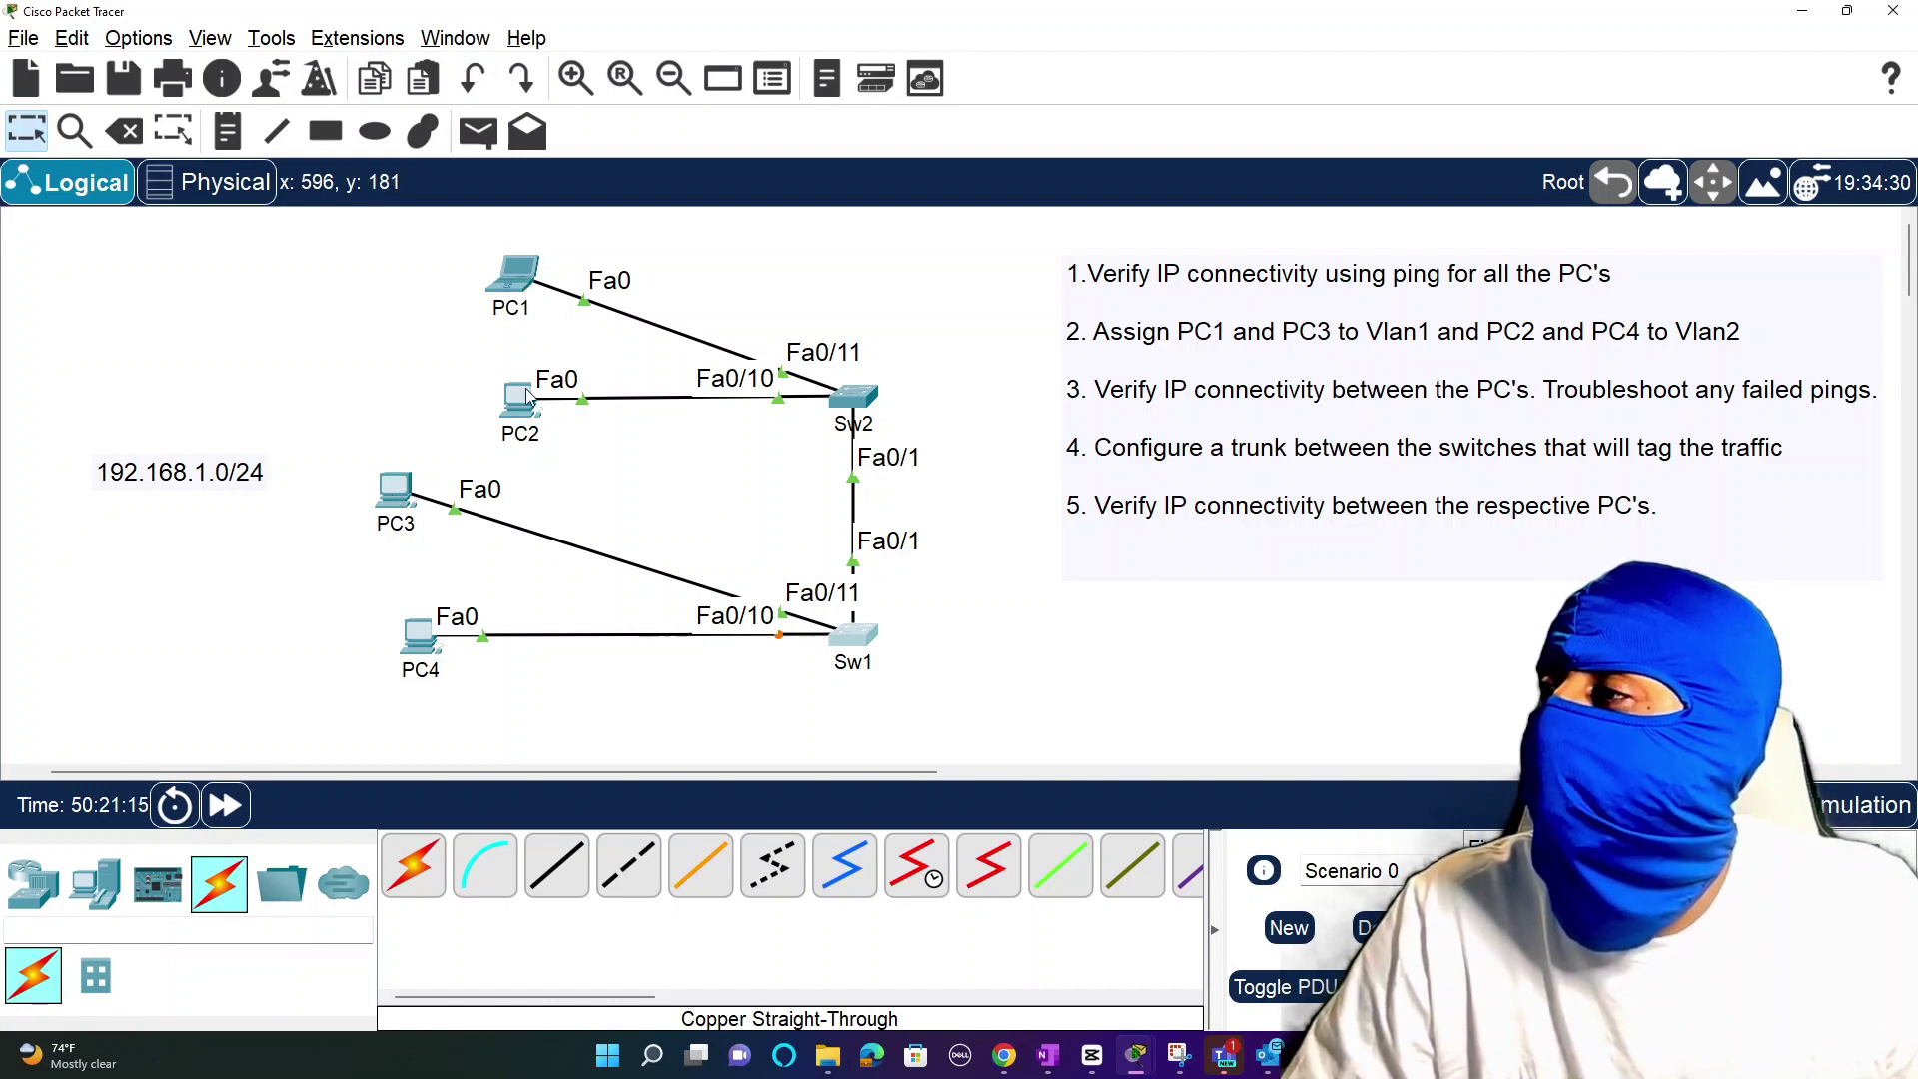
mouse_move(518, 405)
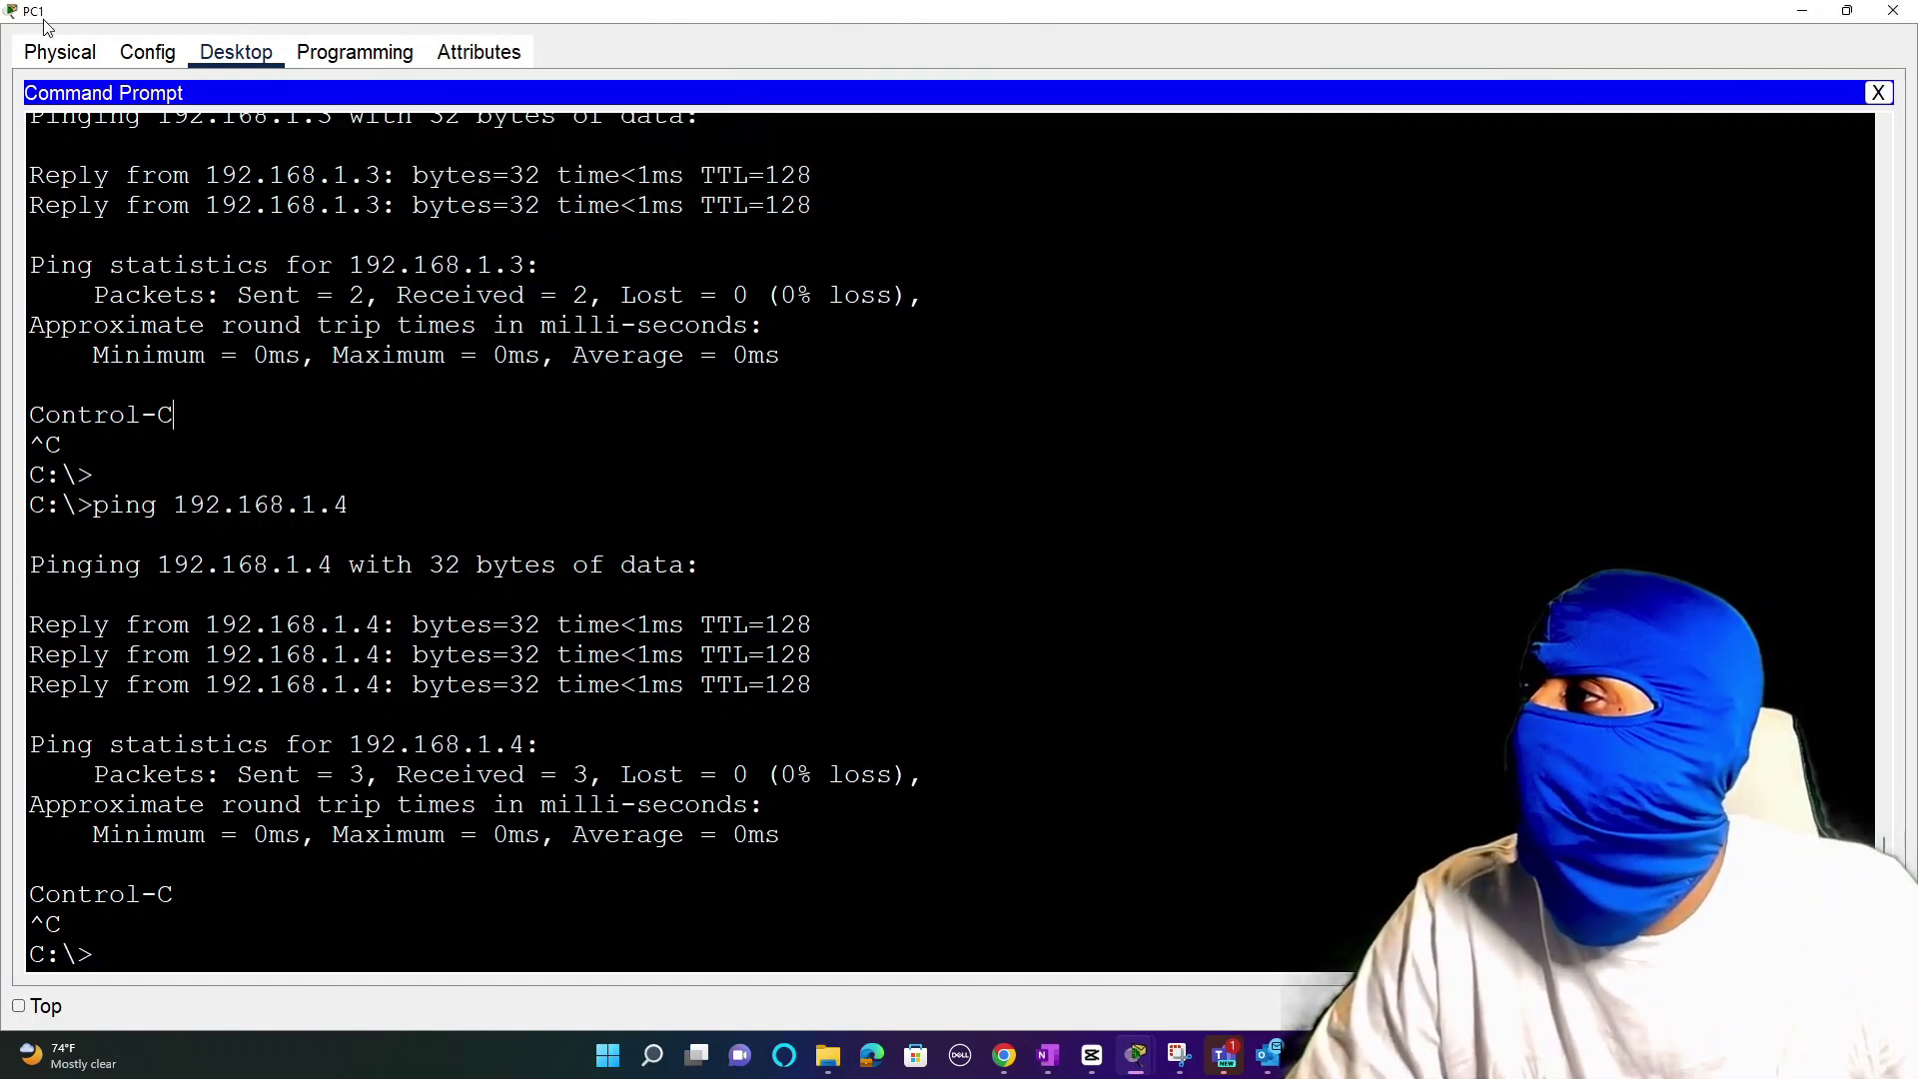
key(Up)
key(BackSpace)
text(3)
key(Return)
key(ctrl+c)
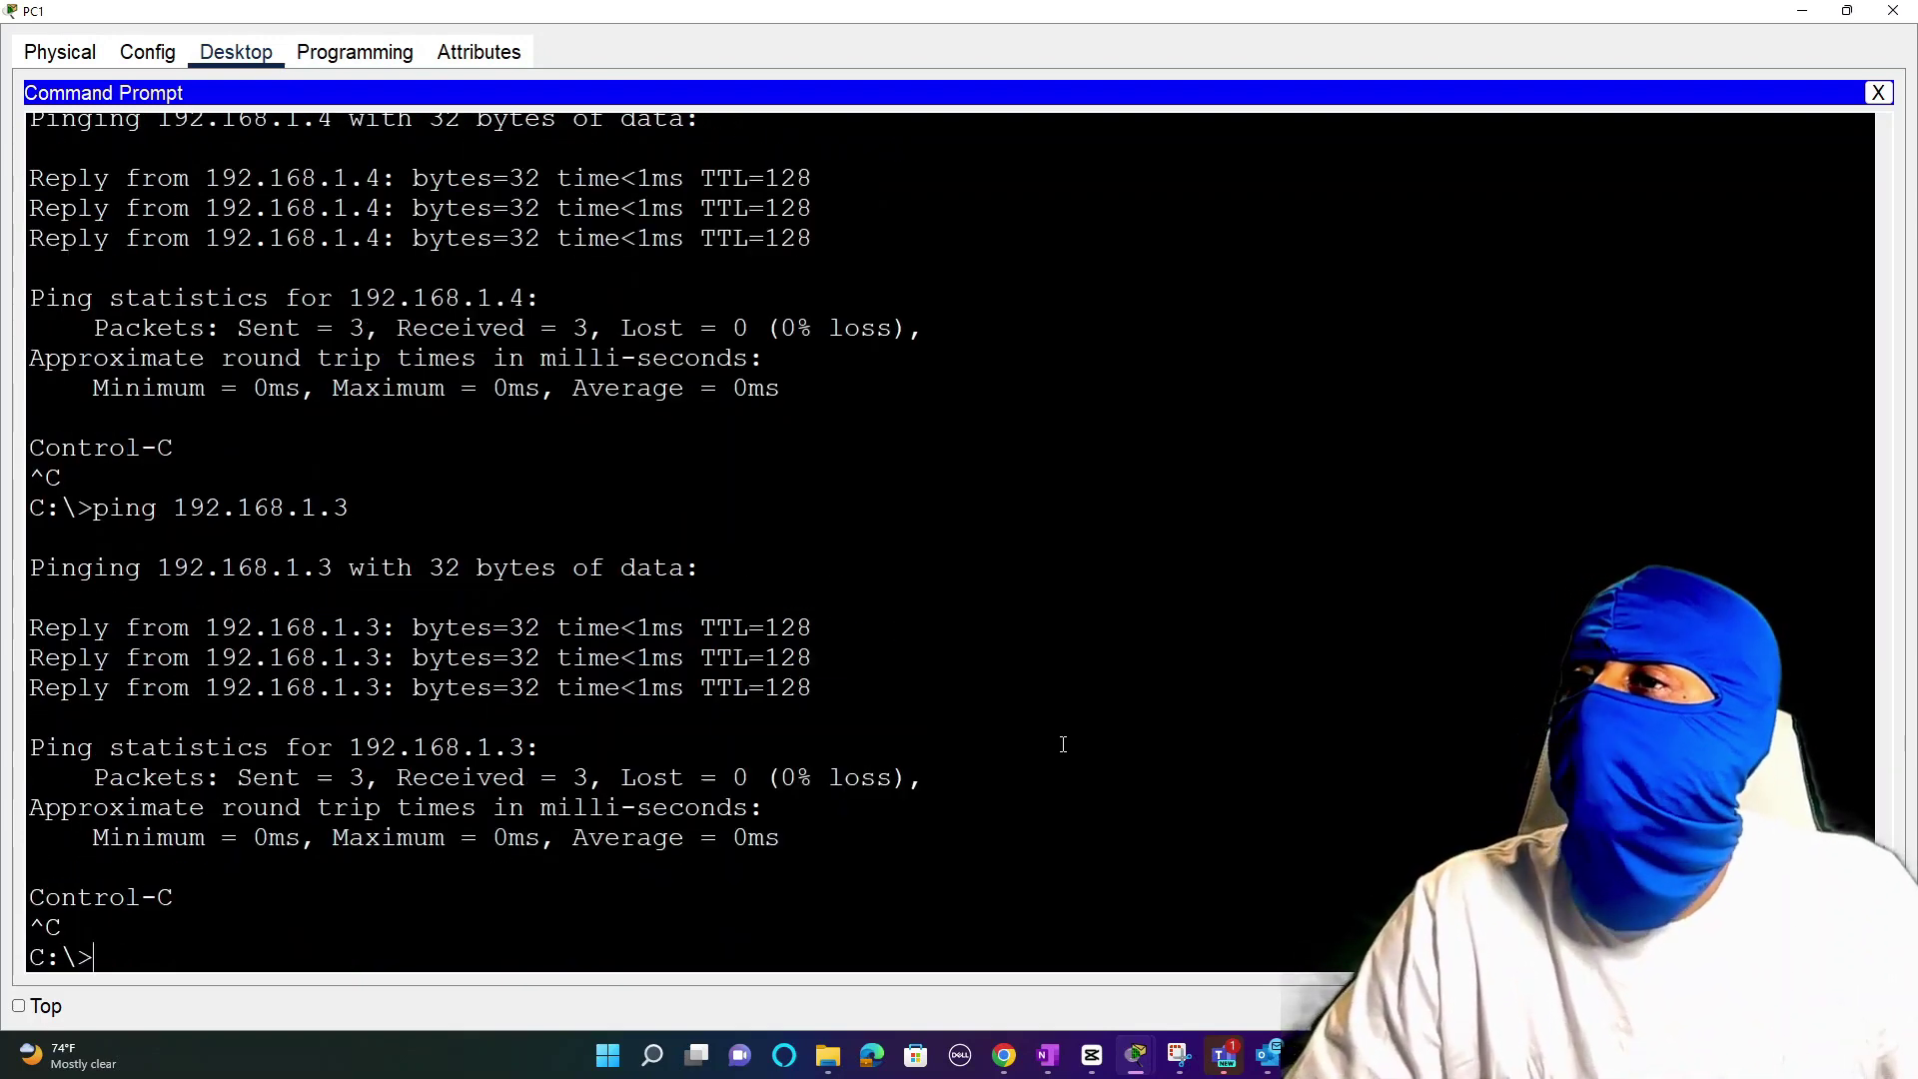
Step: Open PC2's command prompt in a maximized window and ping PC4 at 192.168.1.4
key(alt+Tab)
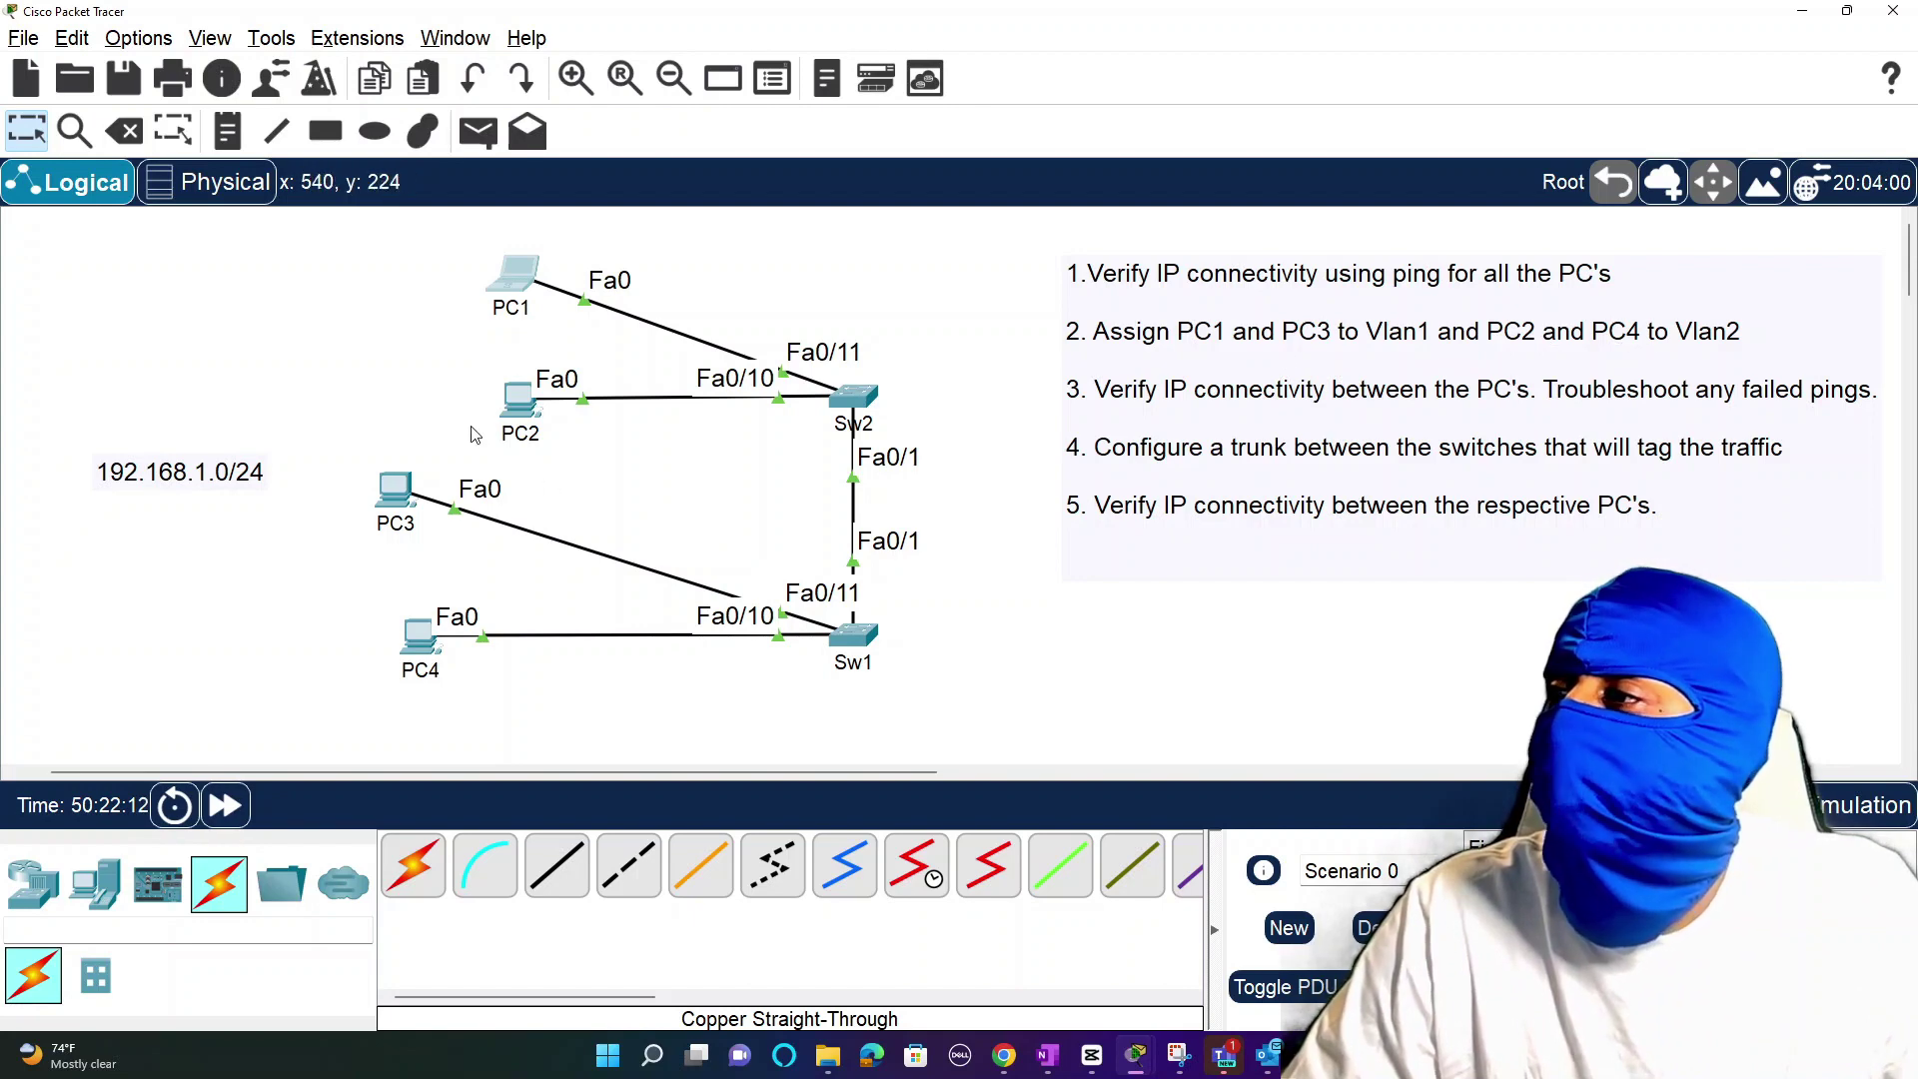
click(522, 424)
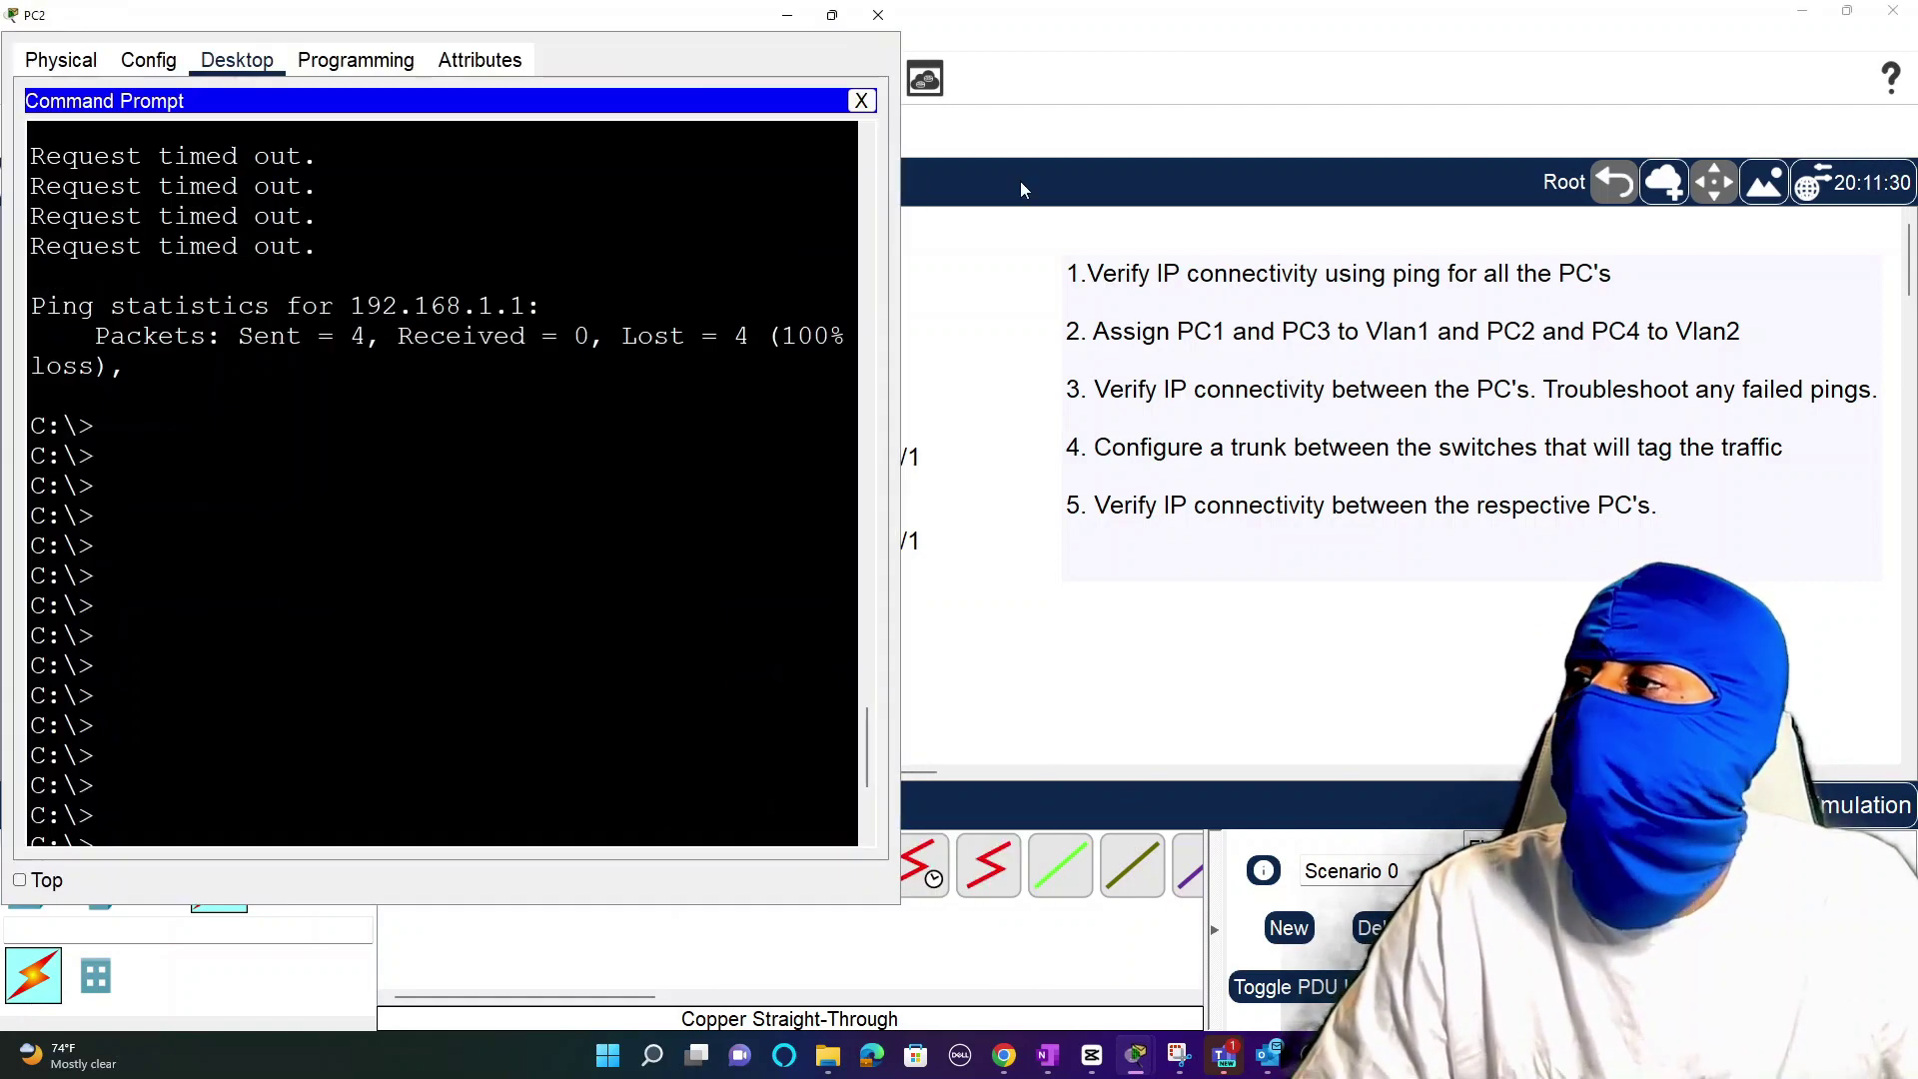
click(833, 14)
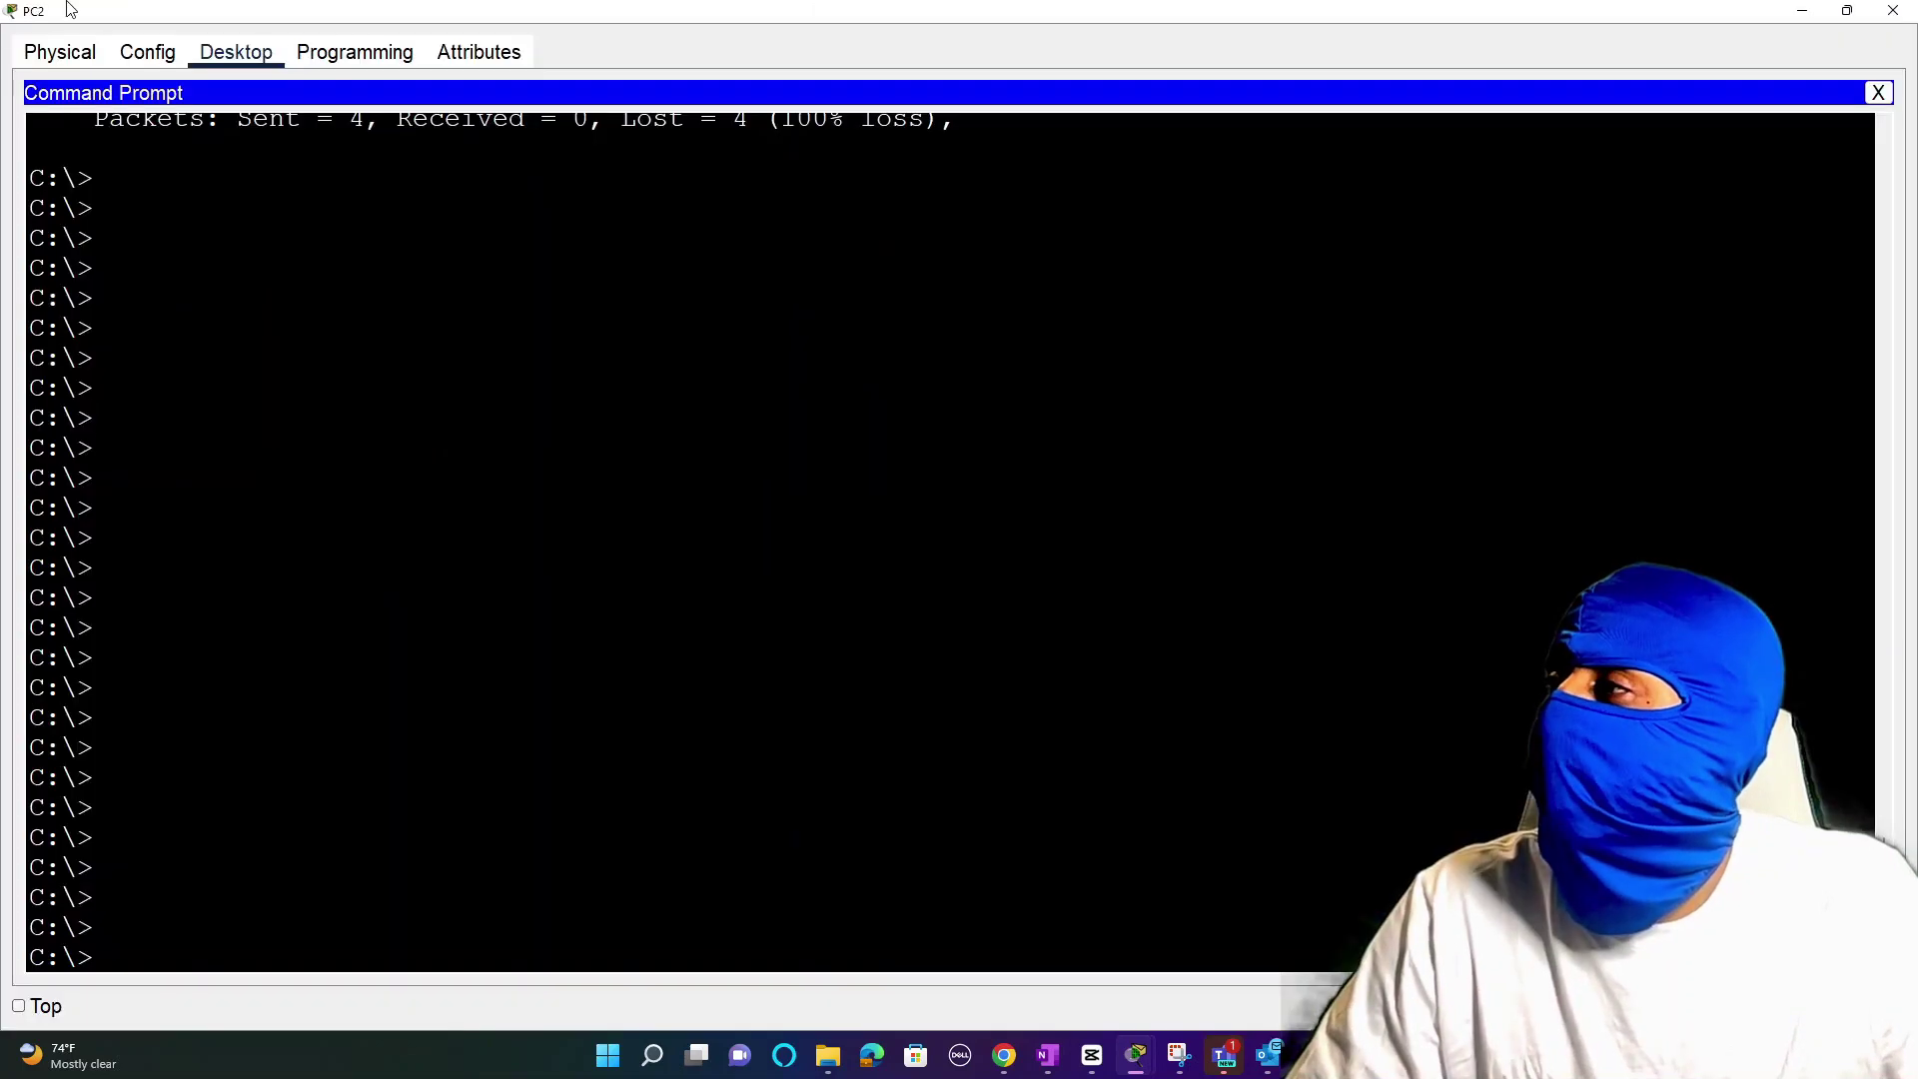
key(Up)
key(BackSpace)
text(4)
key(Return)
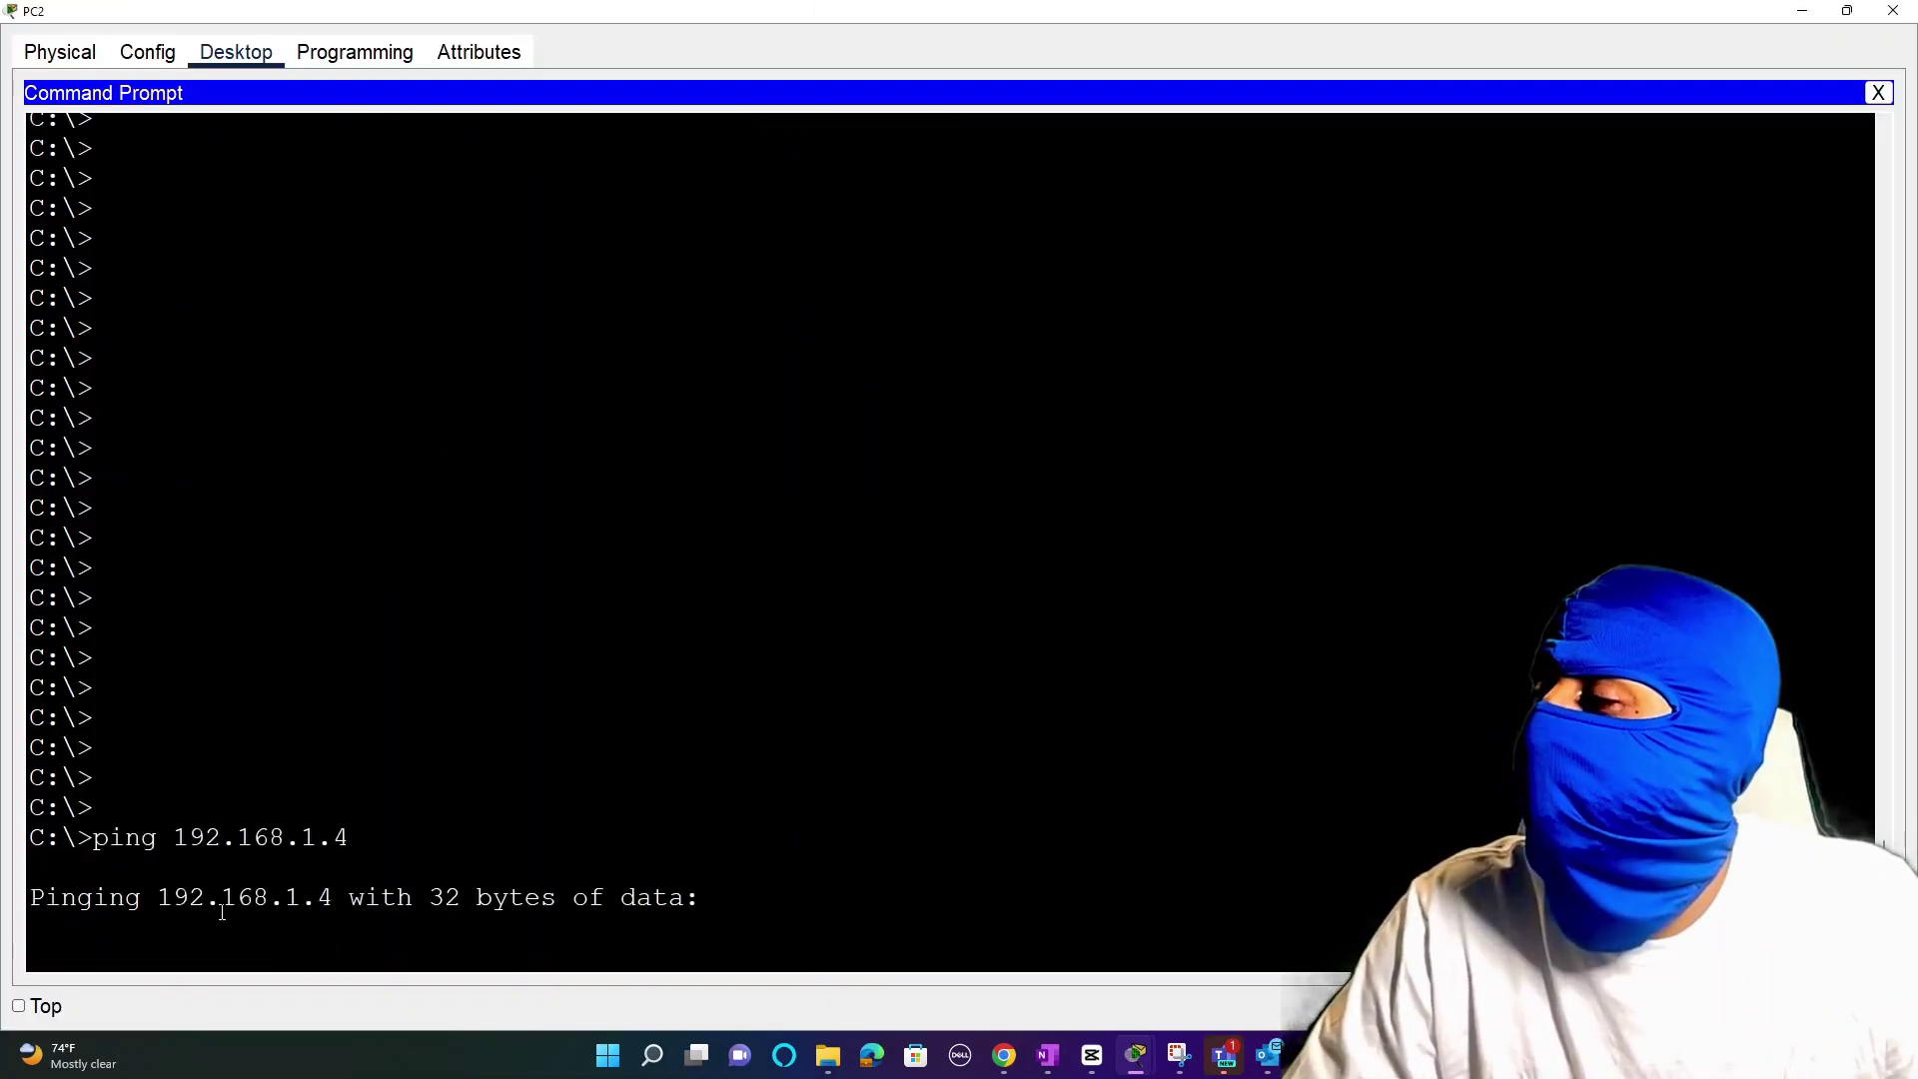
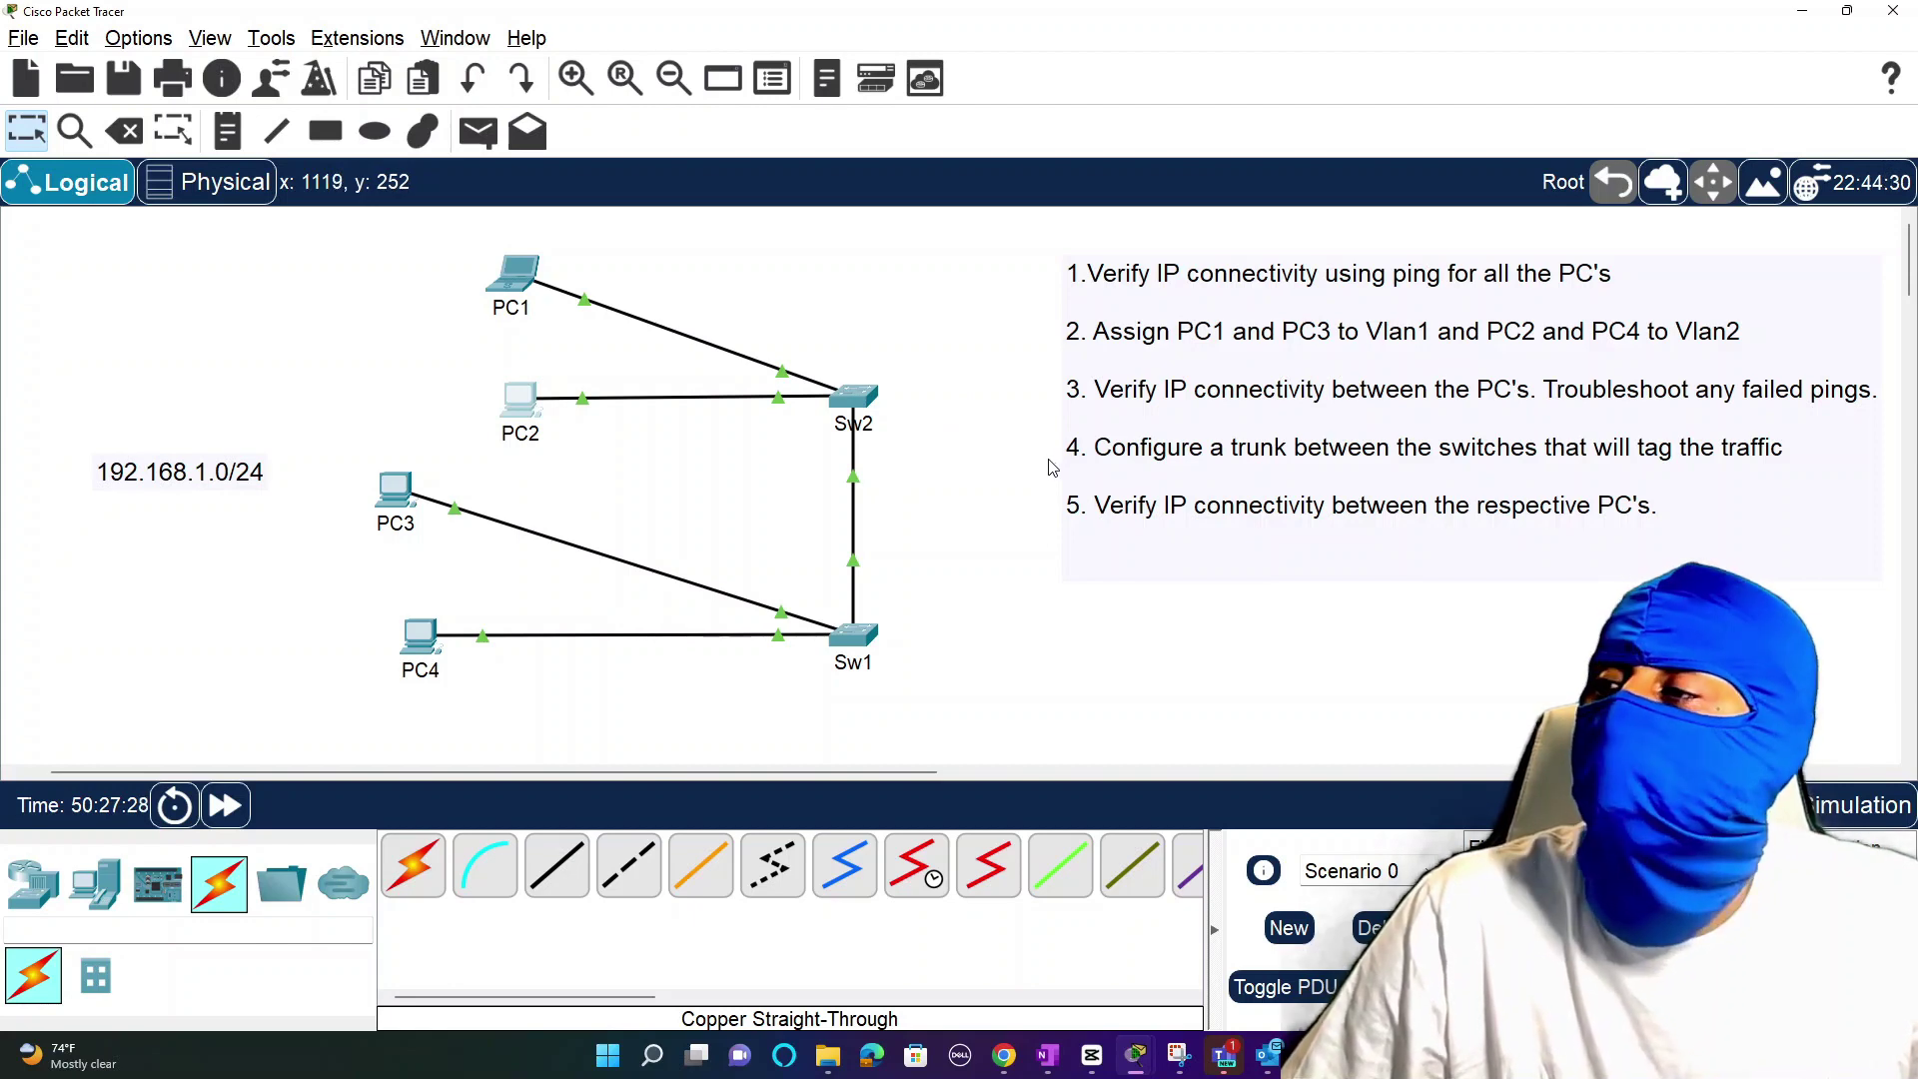
Step: Show the CDP neighbors on Sw2 from global configuration mode to identify the interface linking it to Sw1
click(857, 401)
text(do )
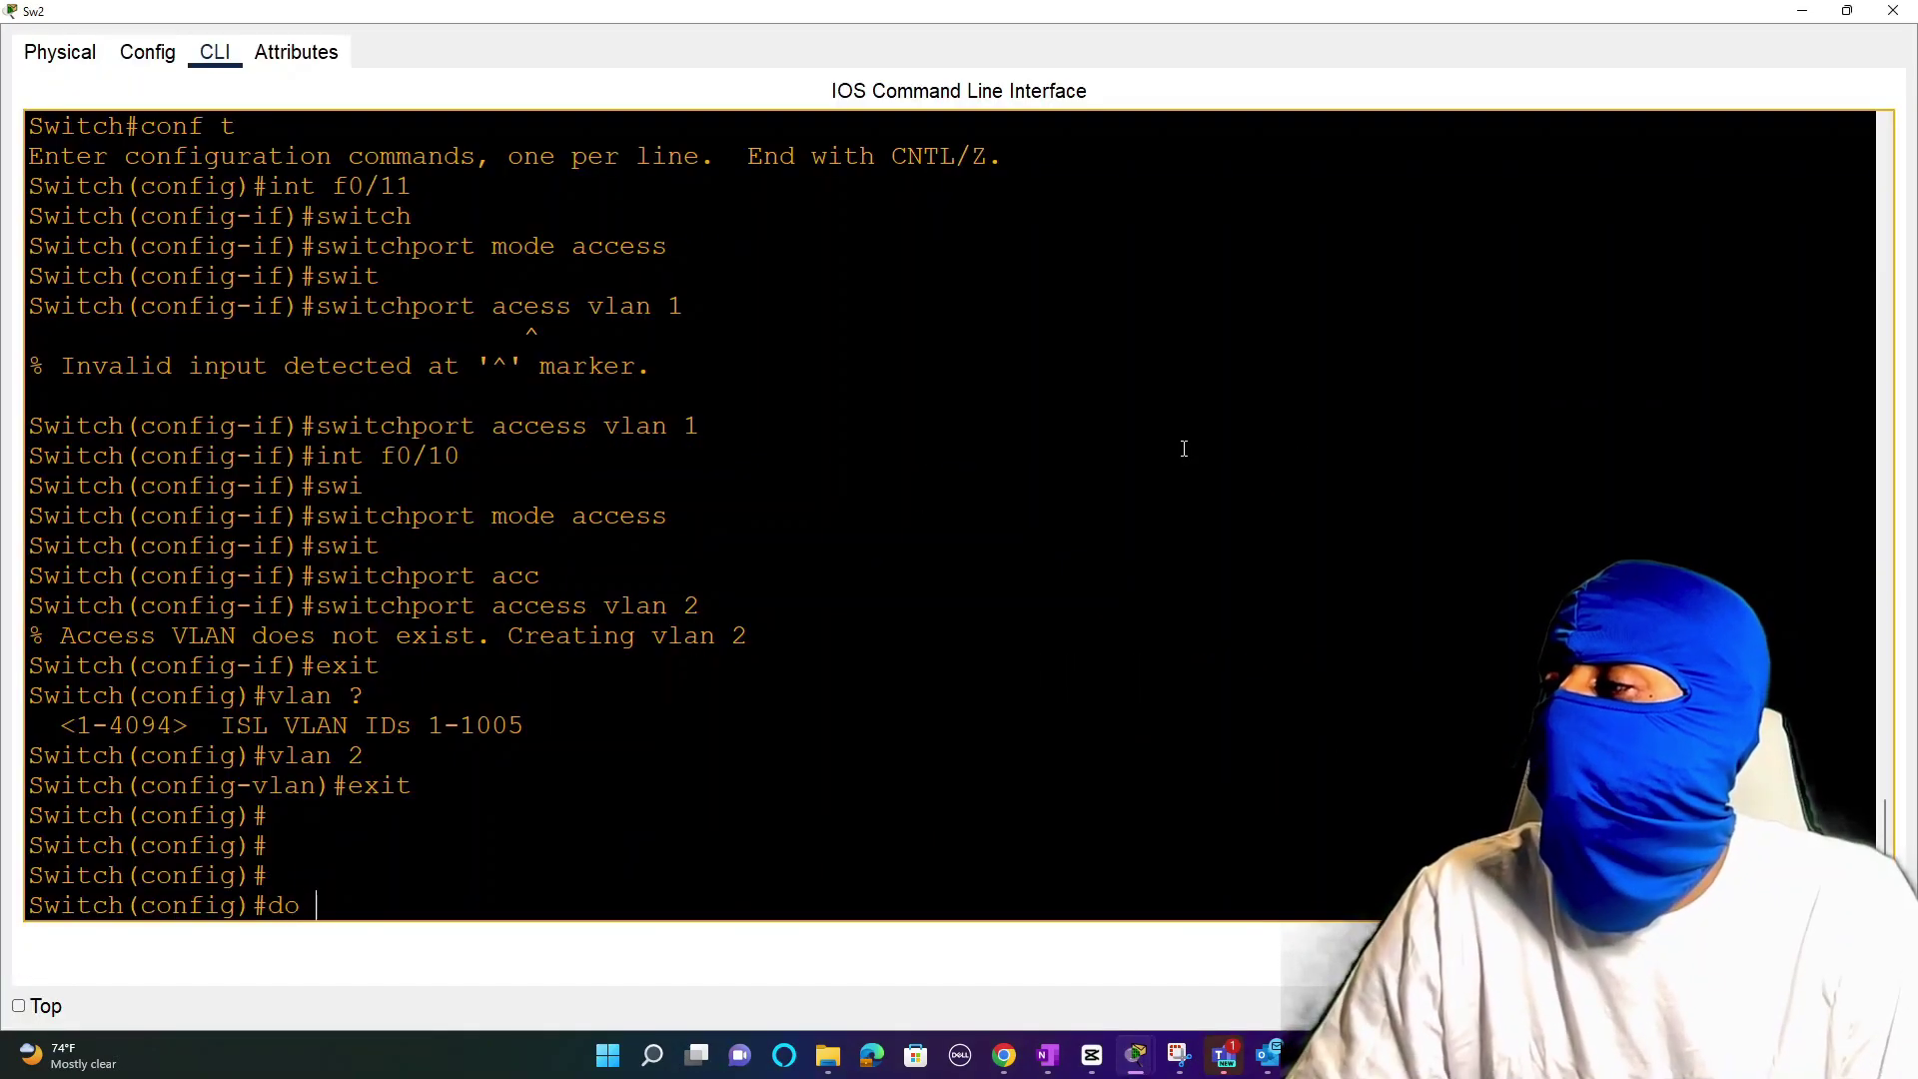
text(sh cdp neigh)
key(Return)
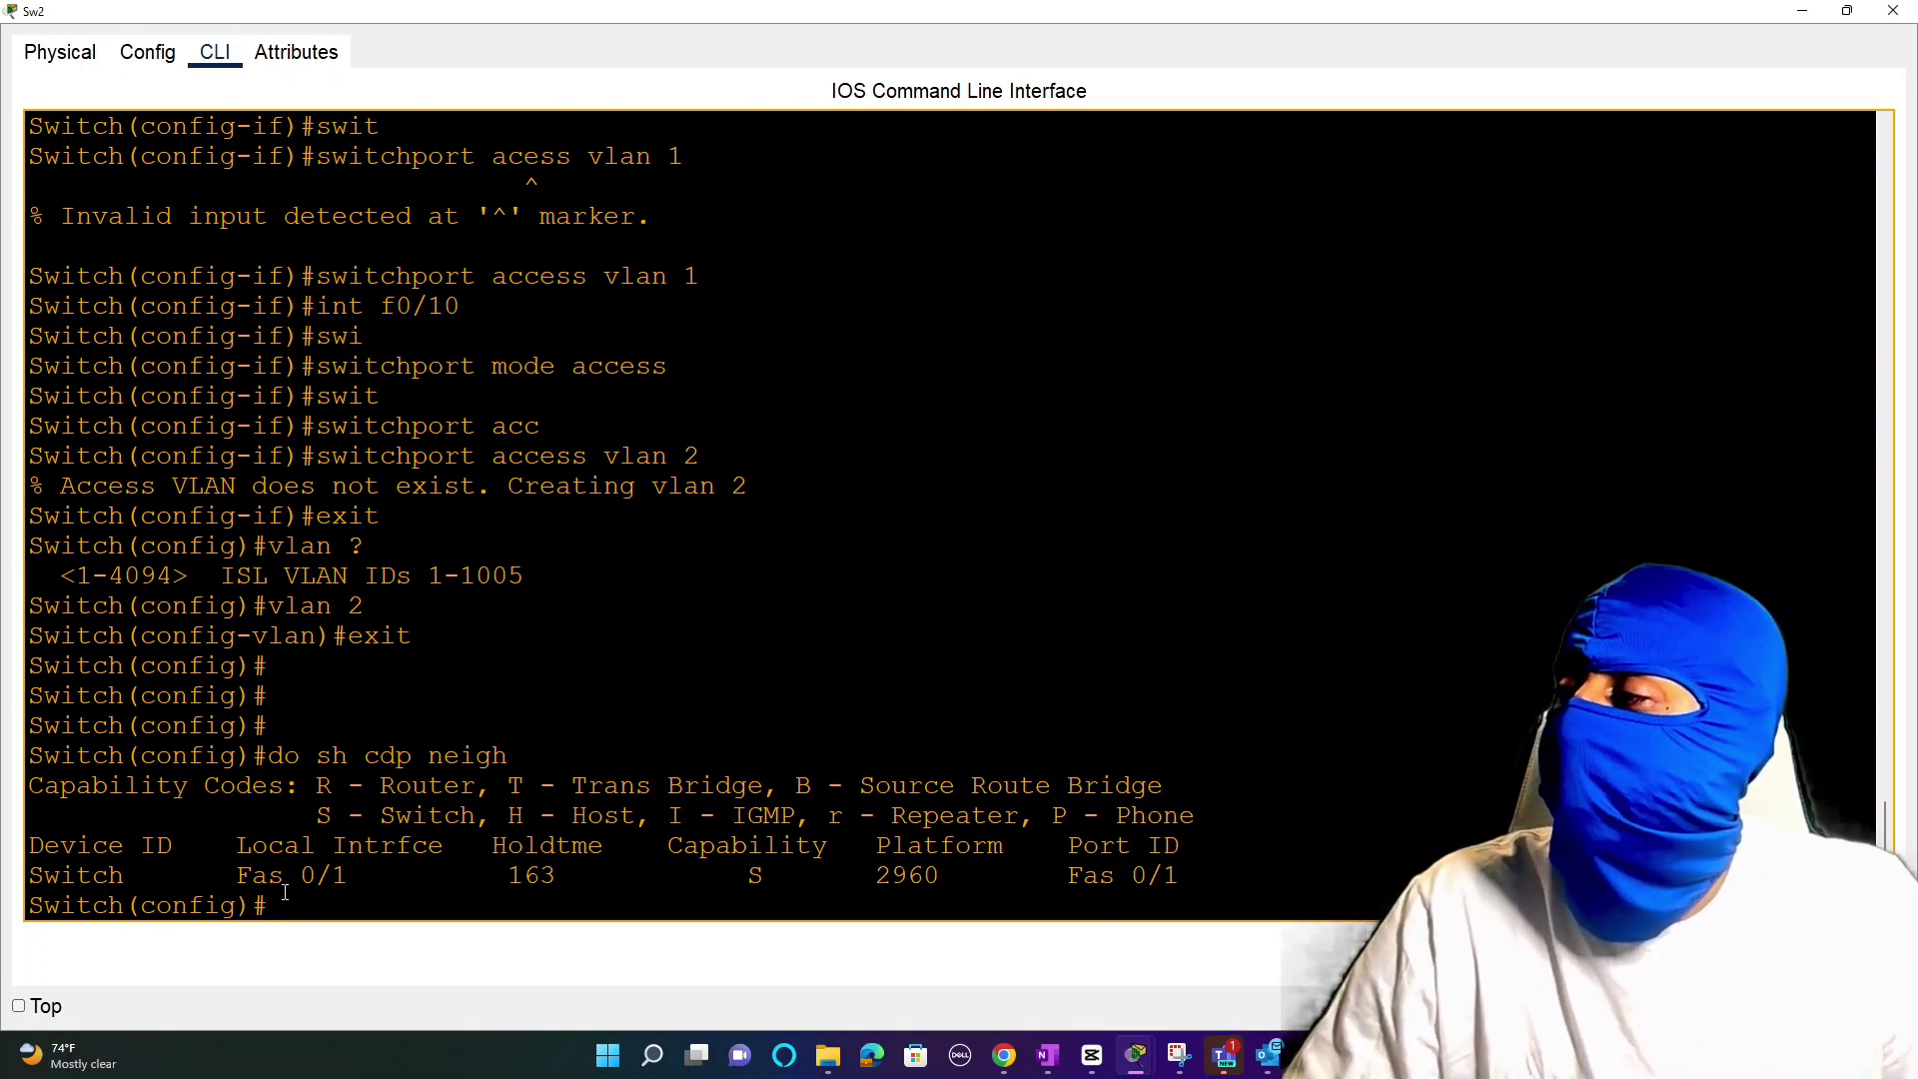
key(Return)
key(Return)
key(Return)
Step: Configure Sw2's interface fa0/1, the link to Sw1, as a trunk with switchport mode trunk
text(in)
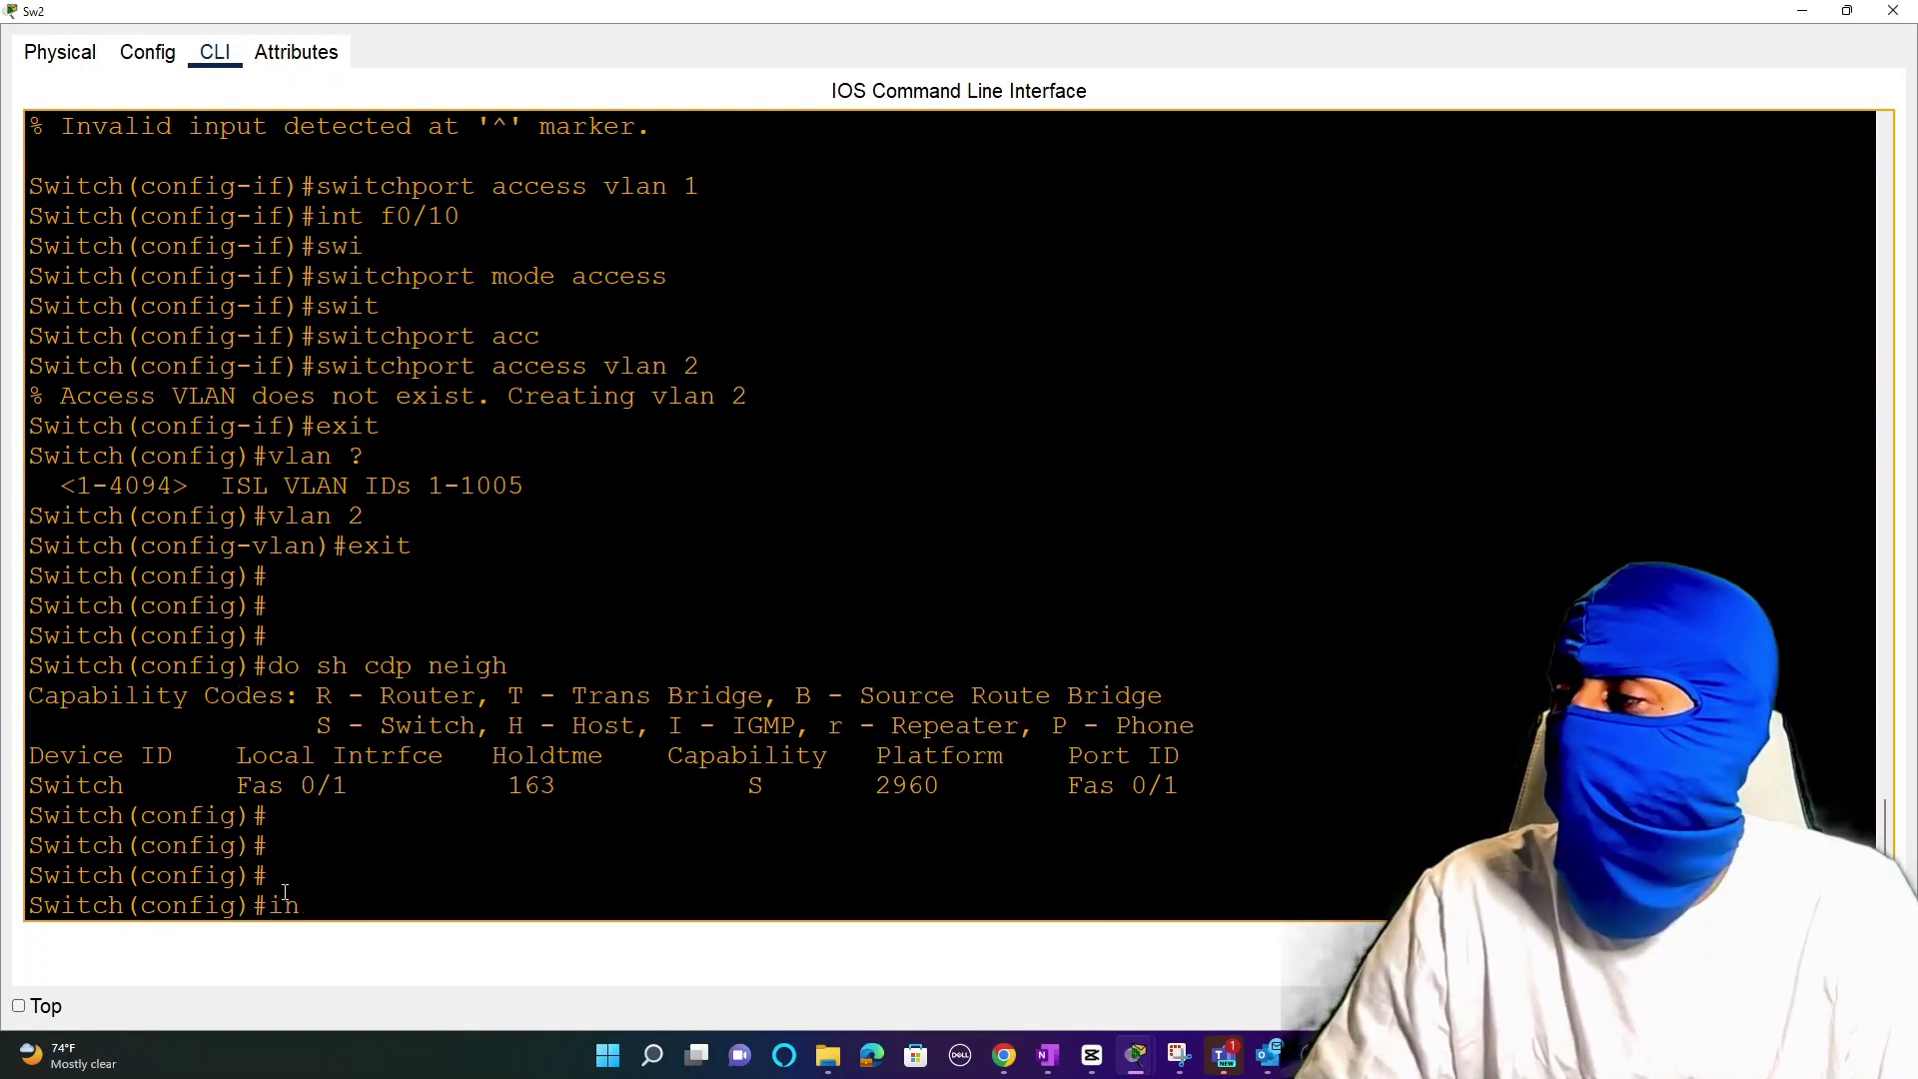
text(t fa0/1)
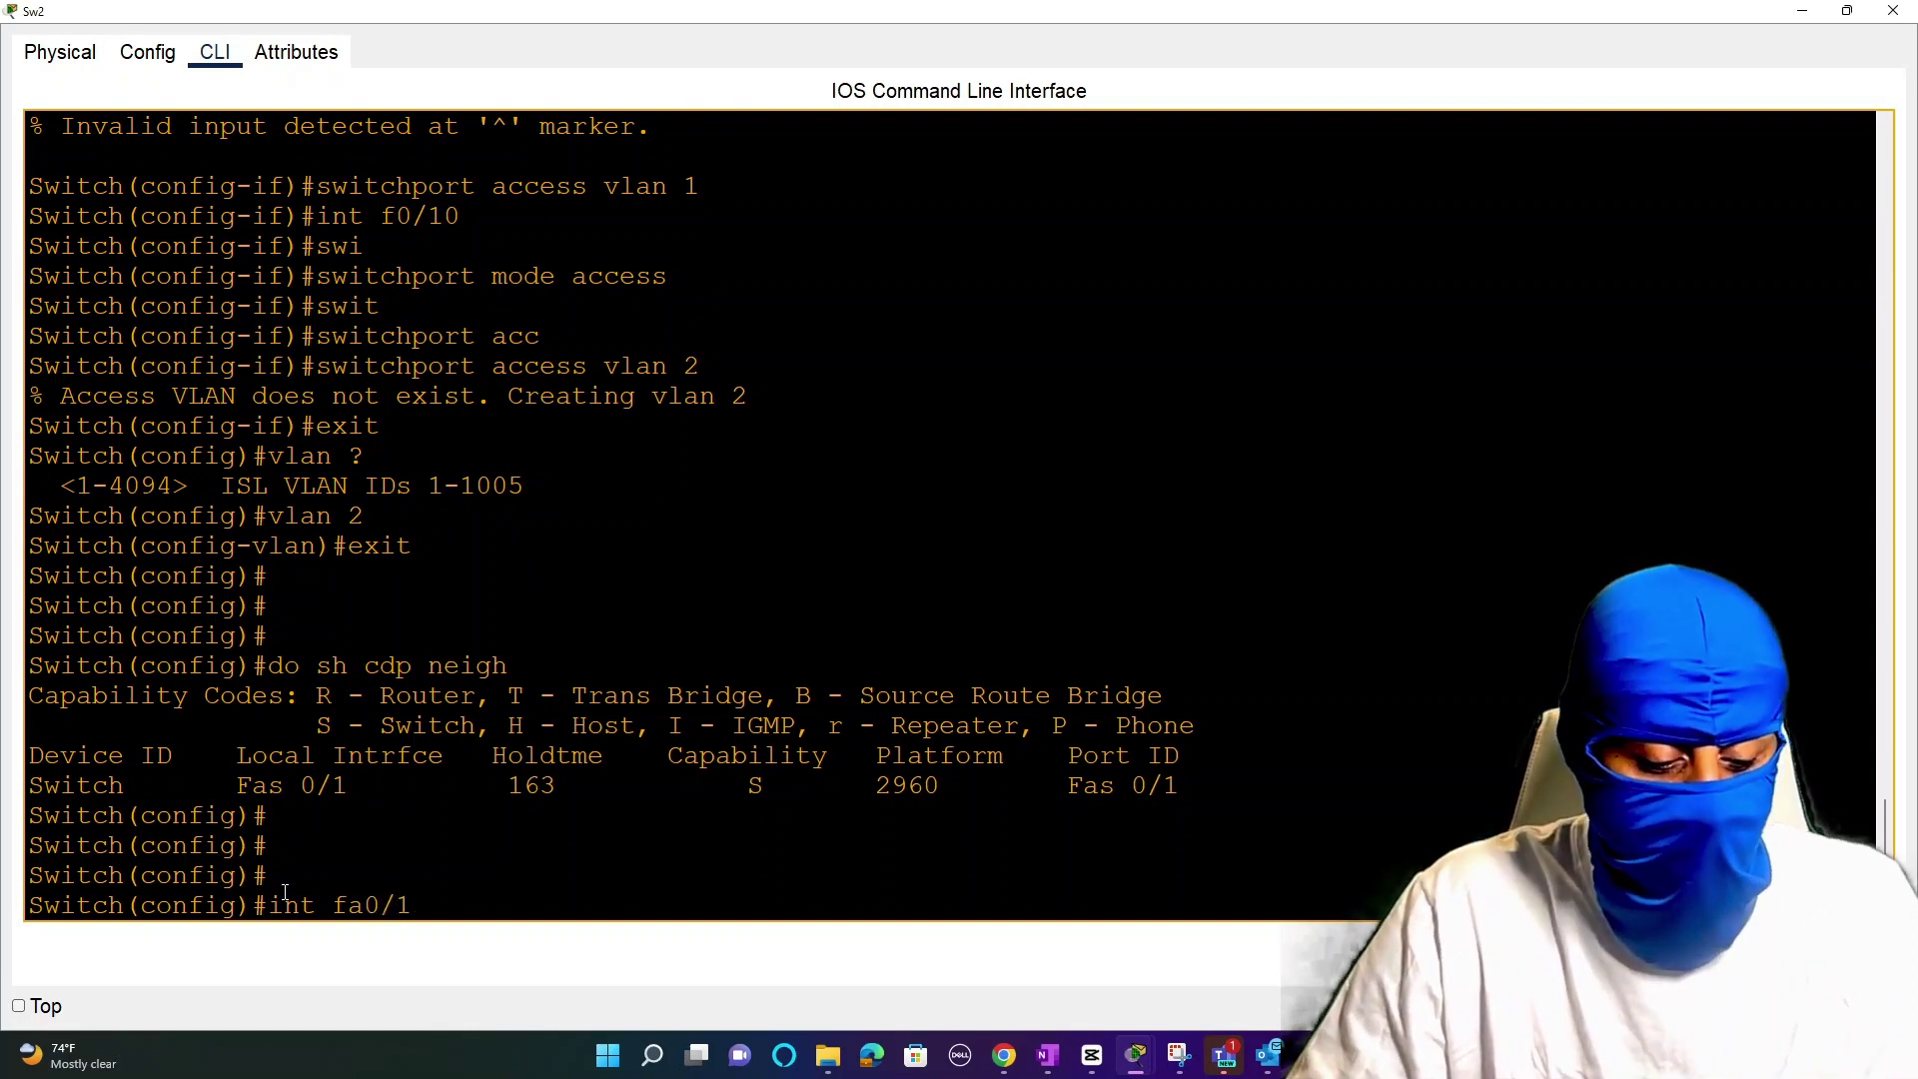
key(Return)
text(swi)
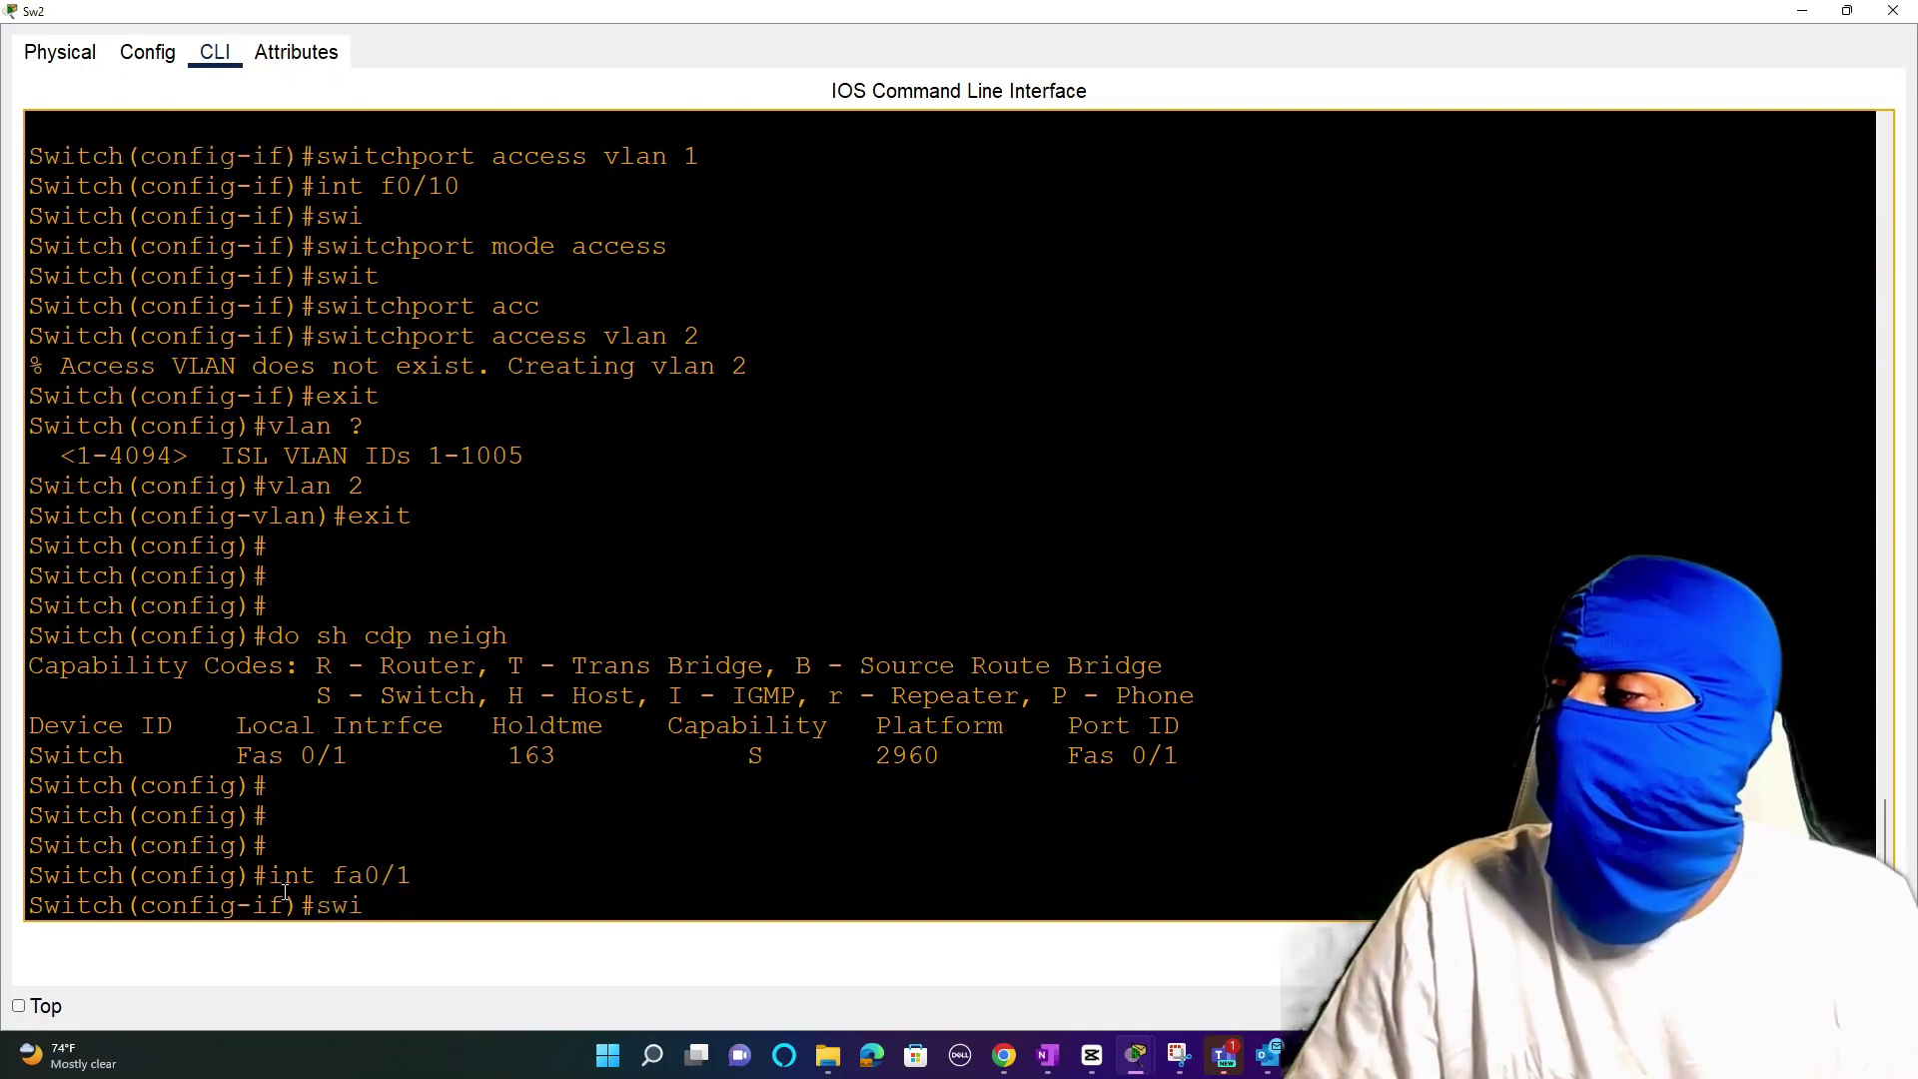
text(thc)
key(BackSpace)
key(BackSpace)
text(c)
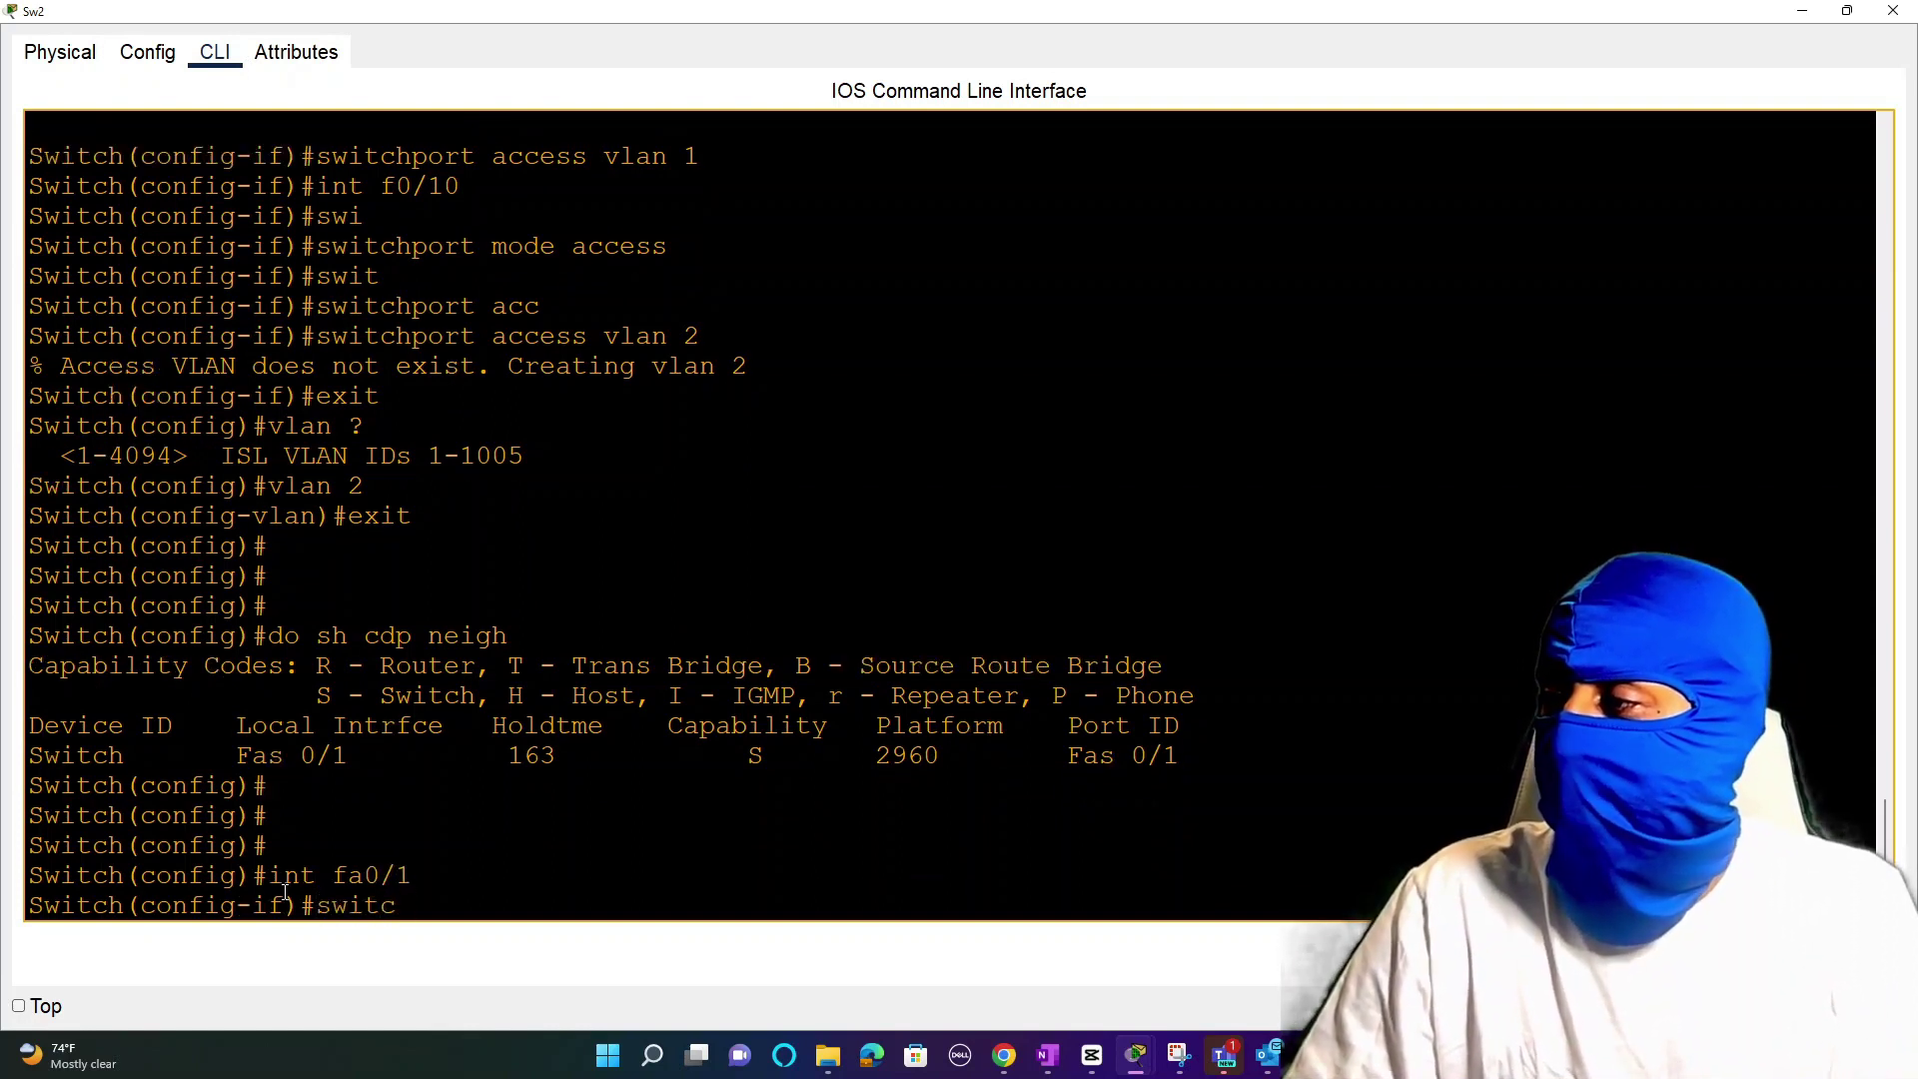
text(h)
key(Tab)
text(mode )
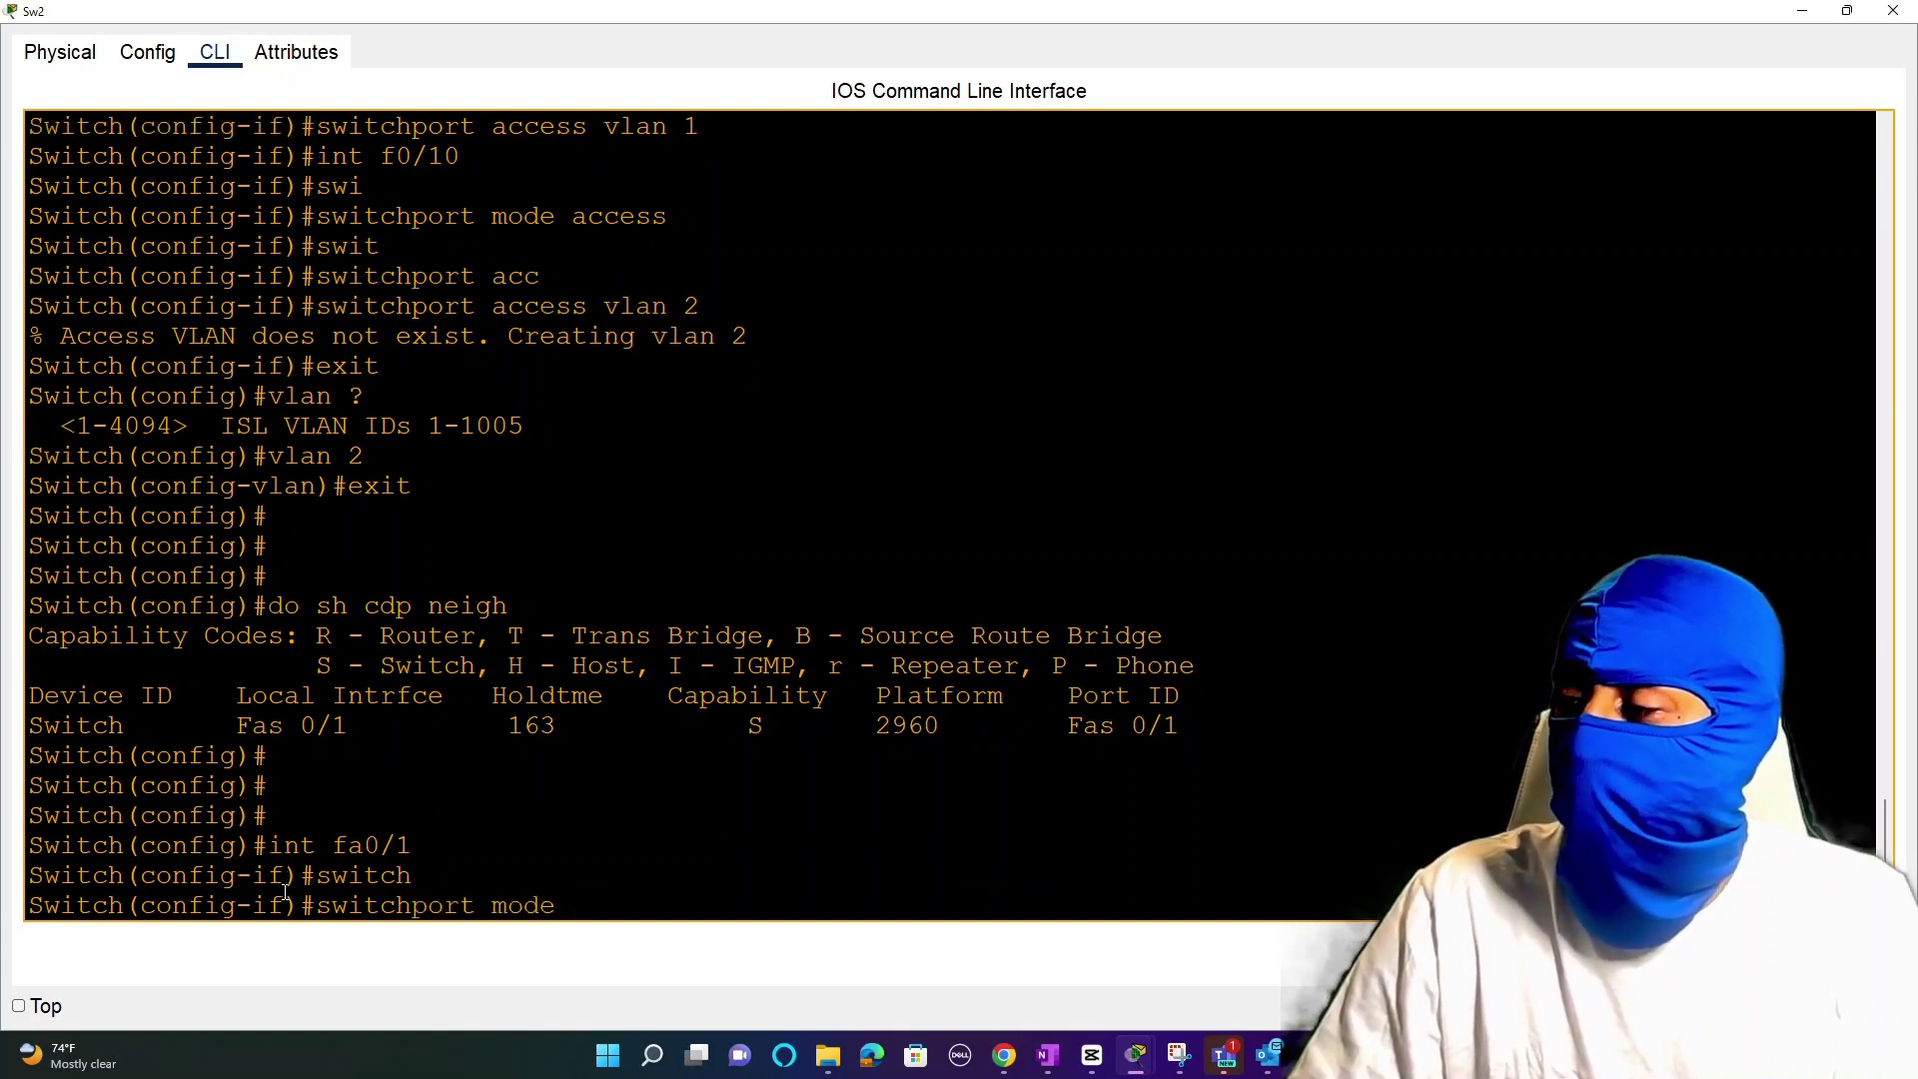
text(trunk)
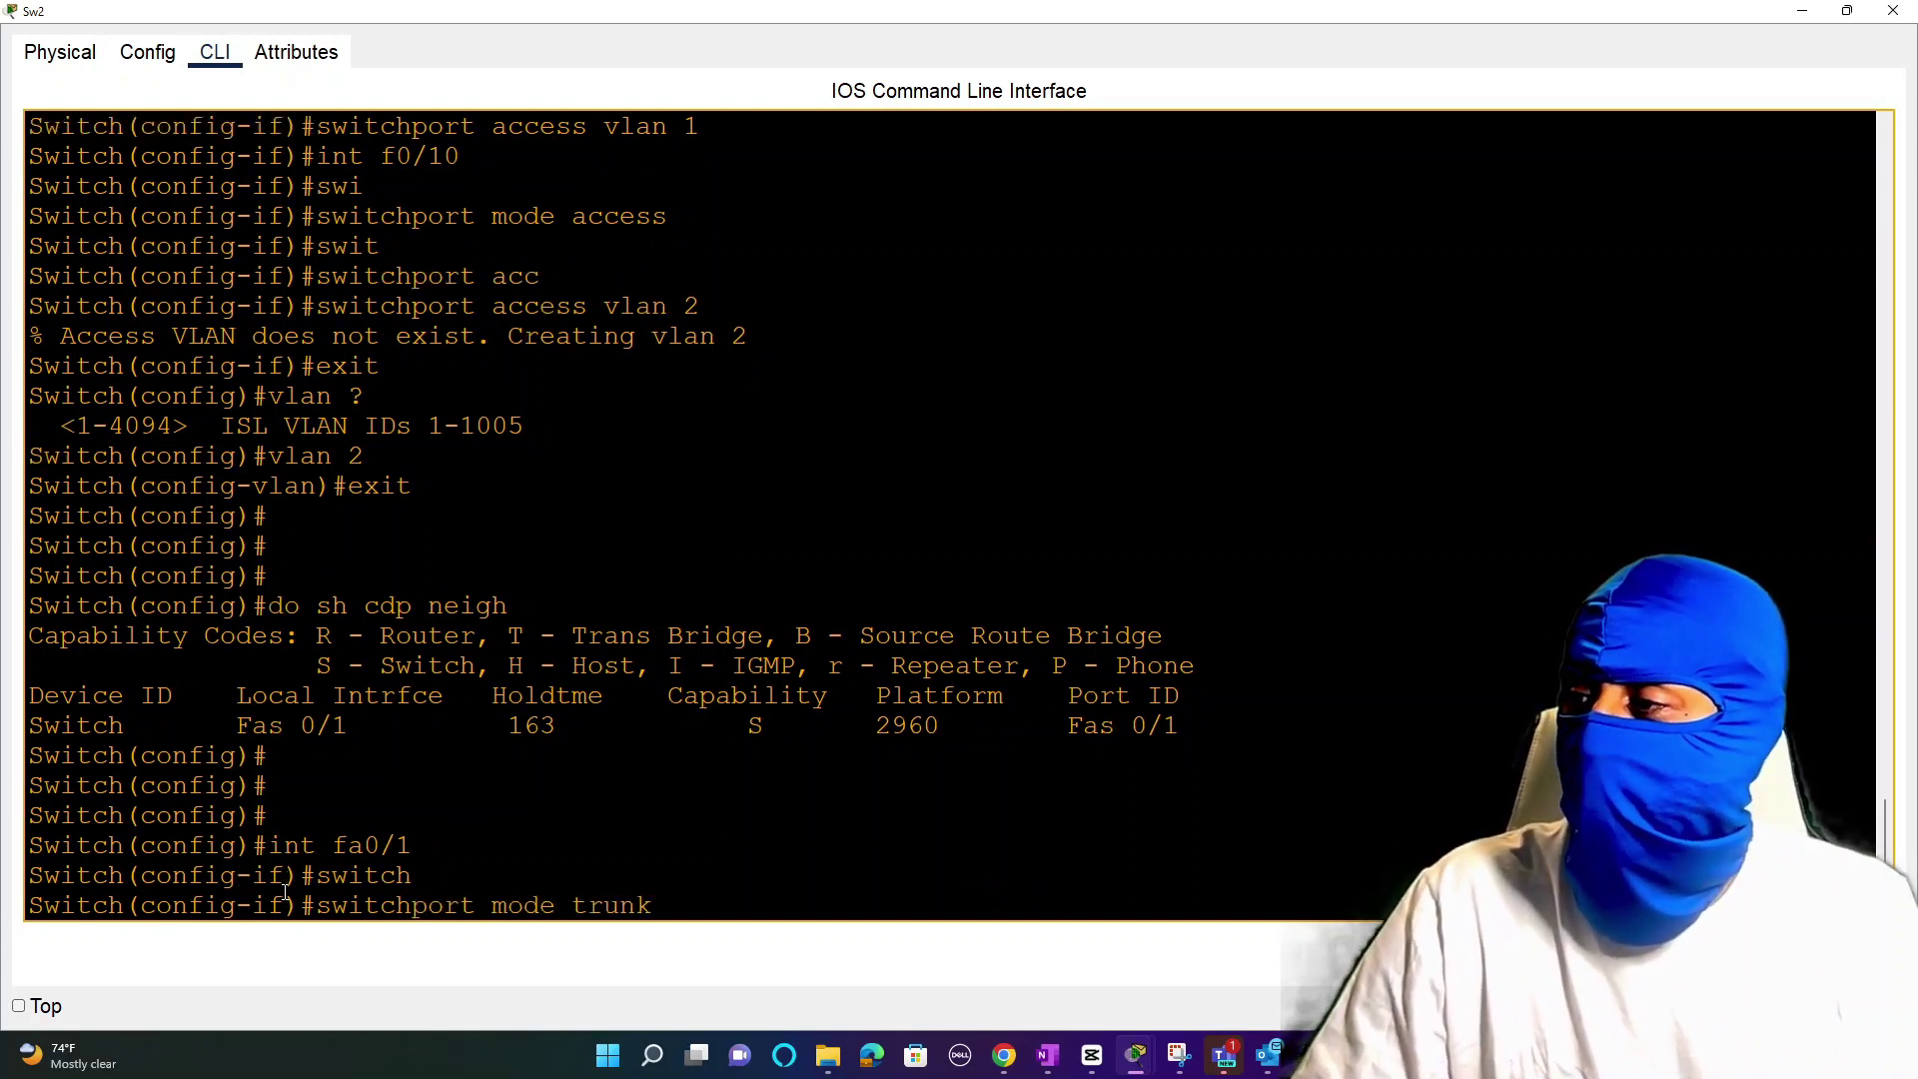
key(Return)
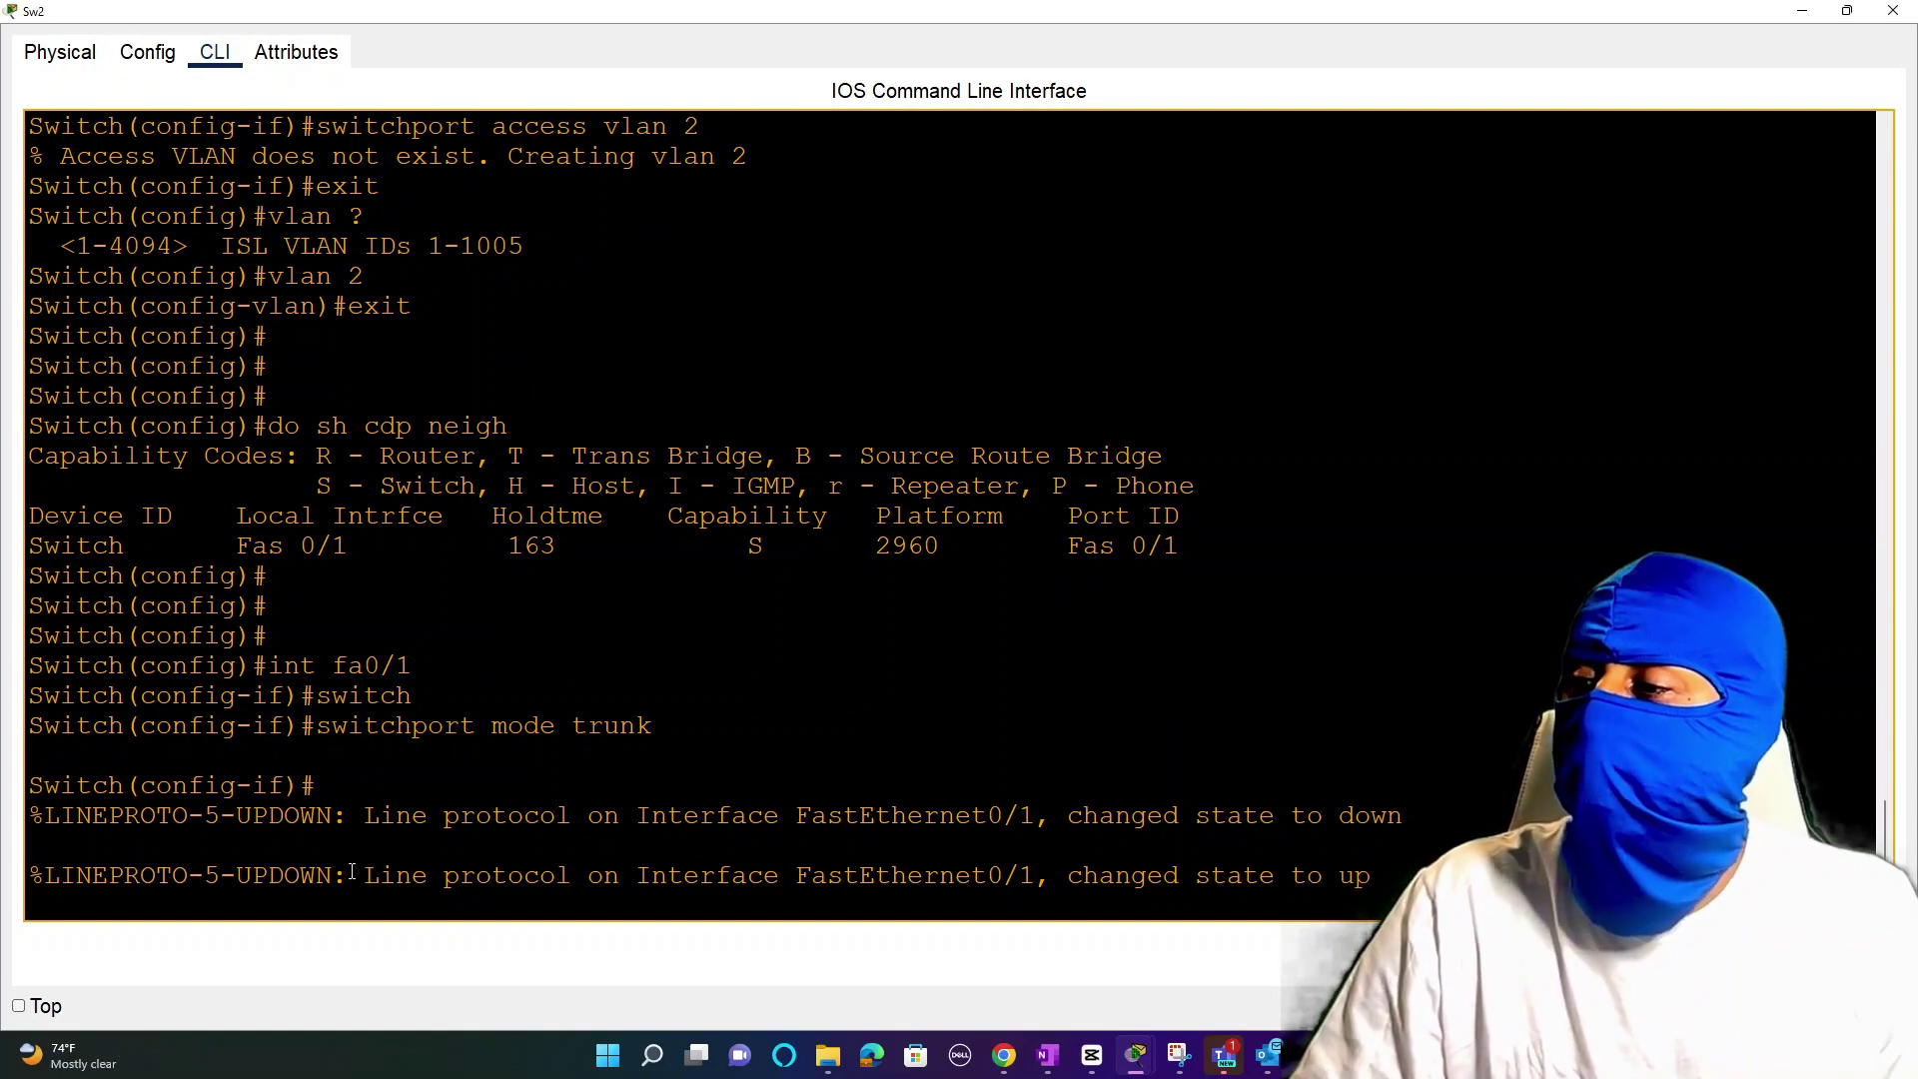
Step: Return to the network topology and open Sw1's command line in a maximized window
click(1135, 1055)
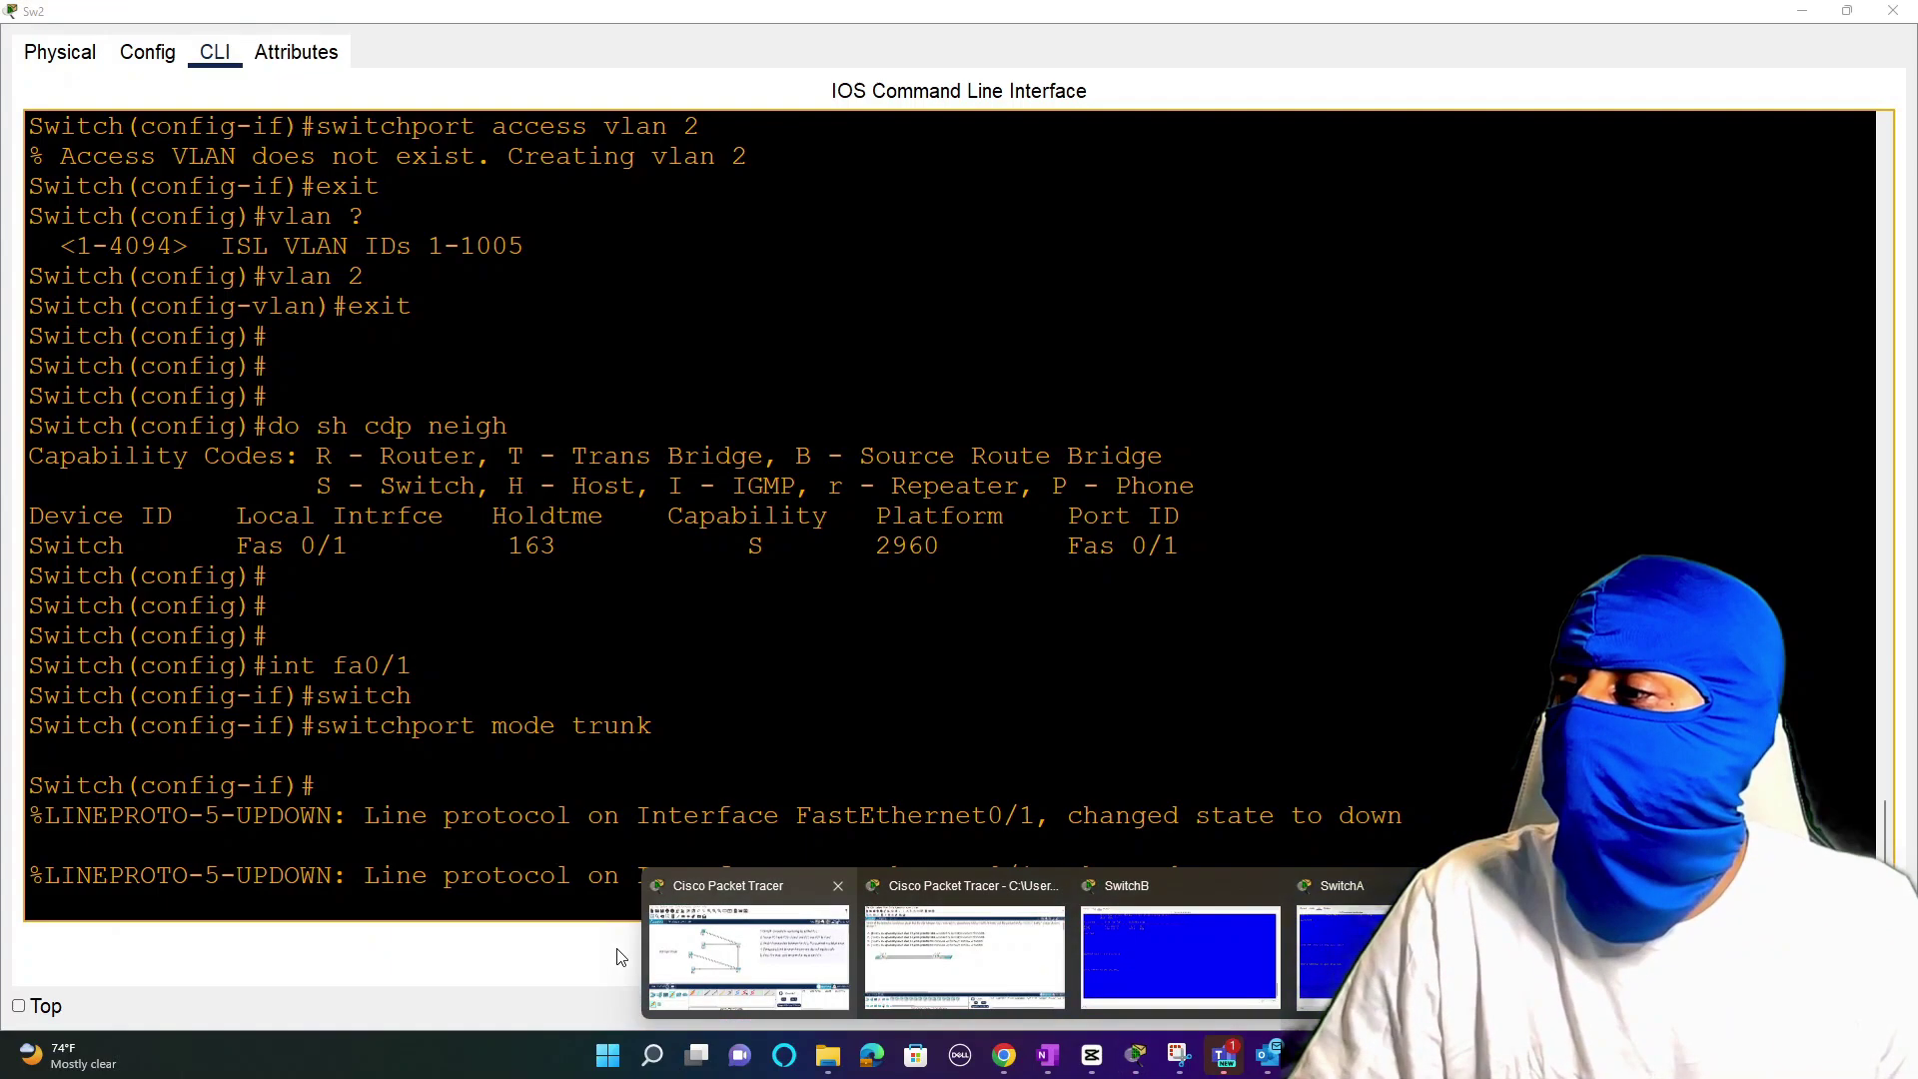
click(768, 957)
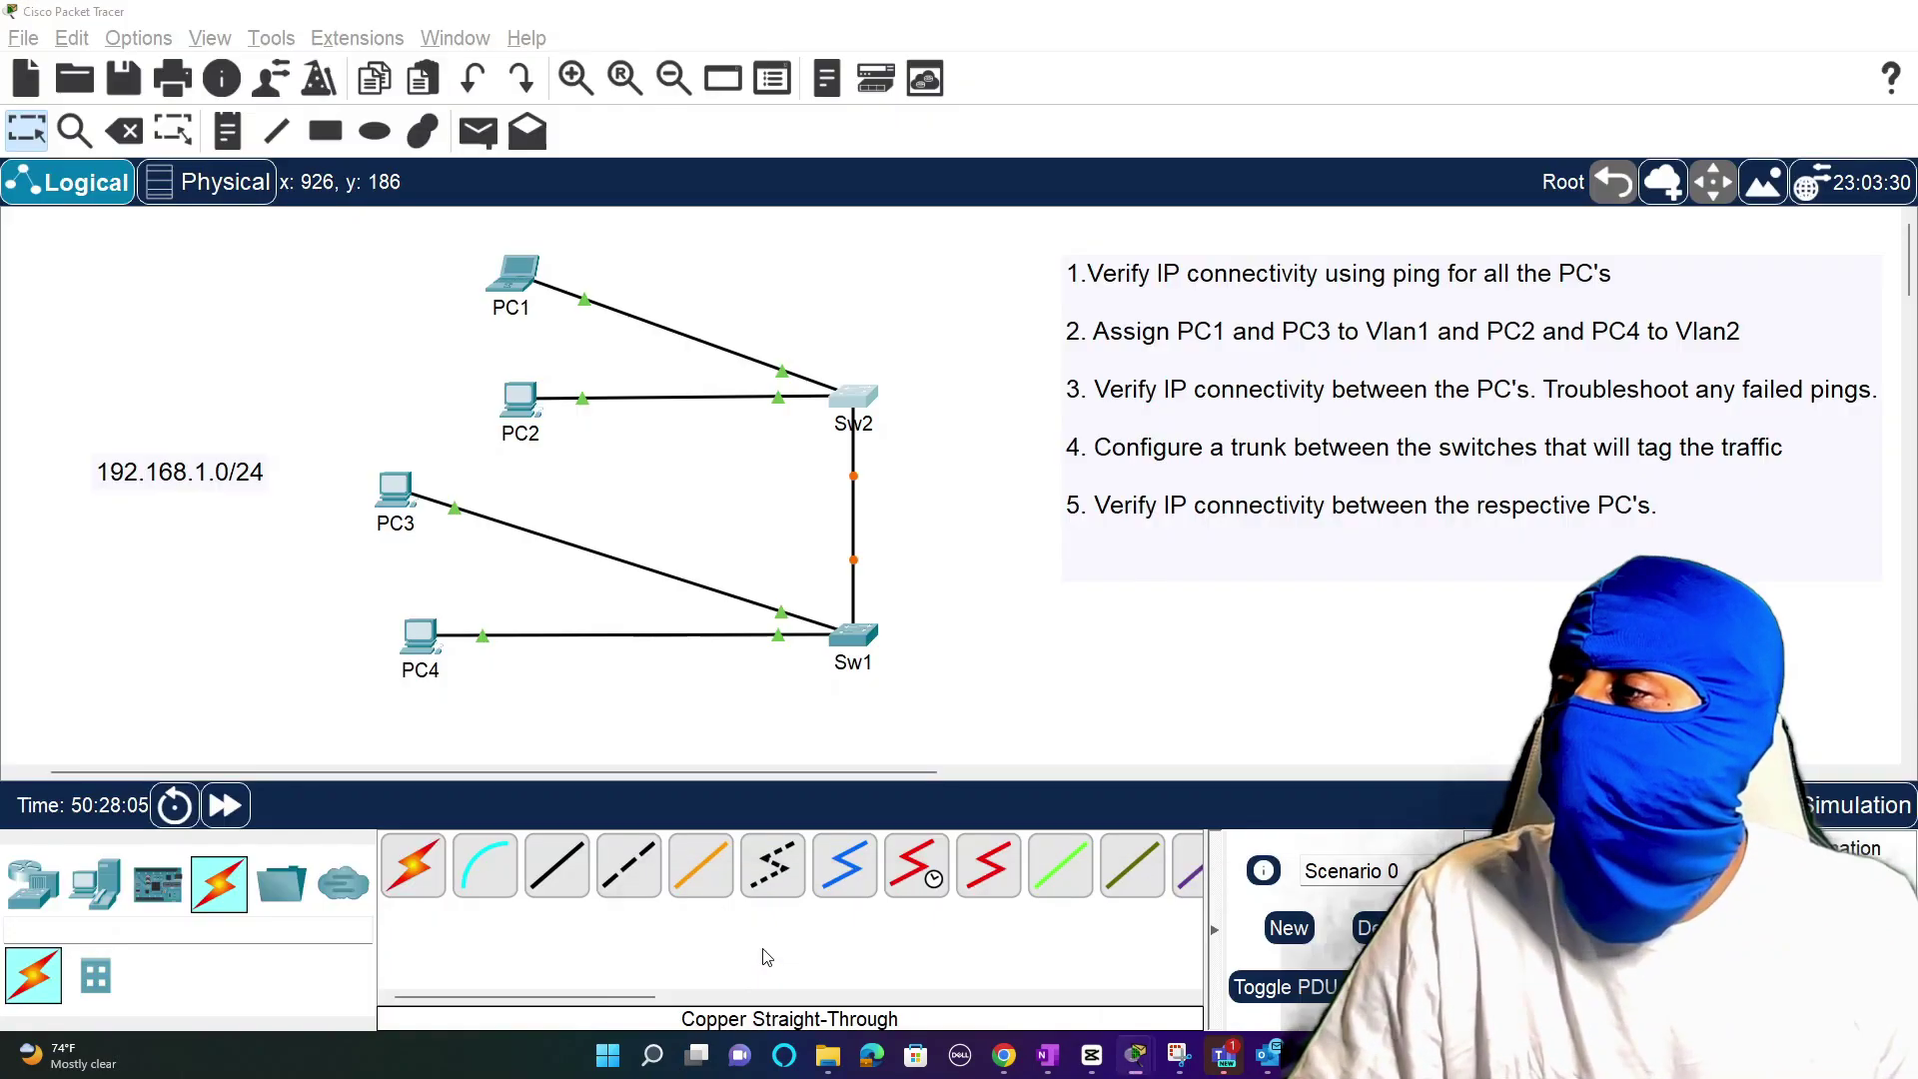
click(853, 639)
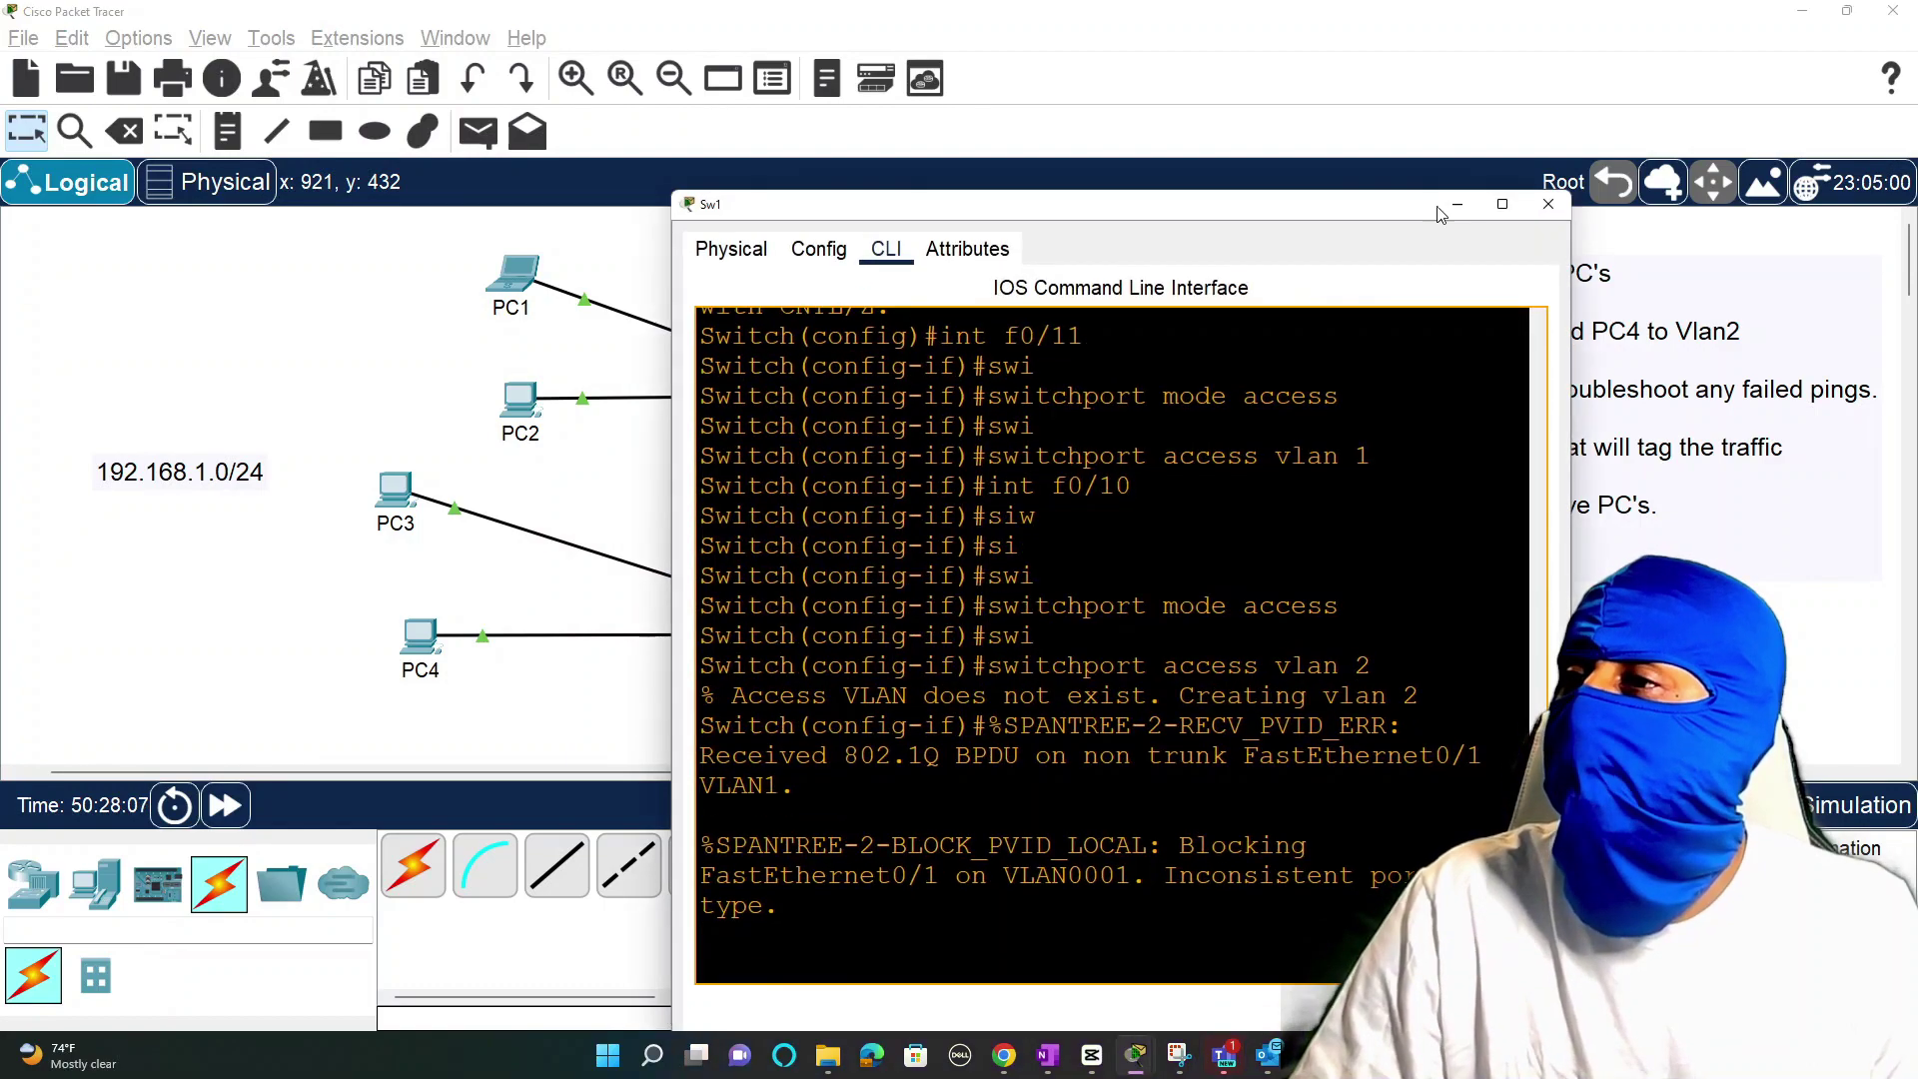
click(1502, 204)
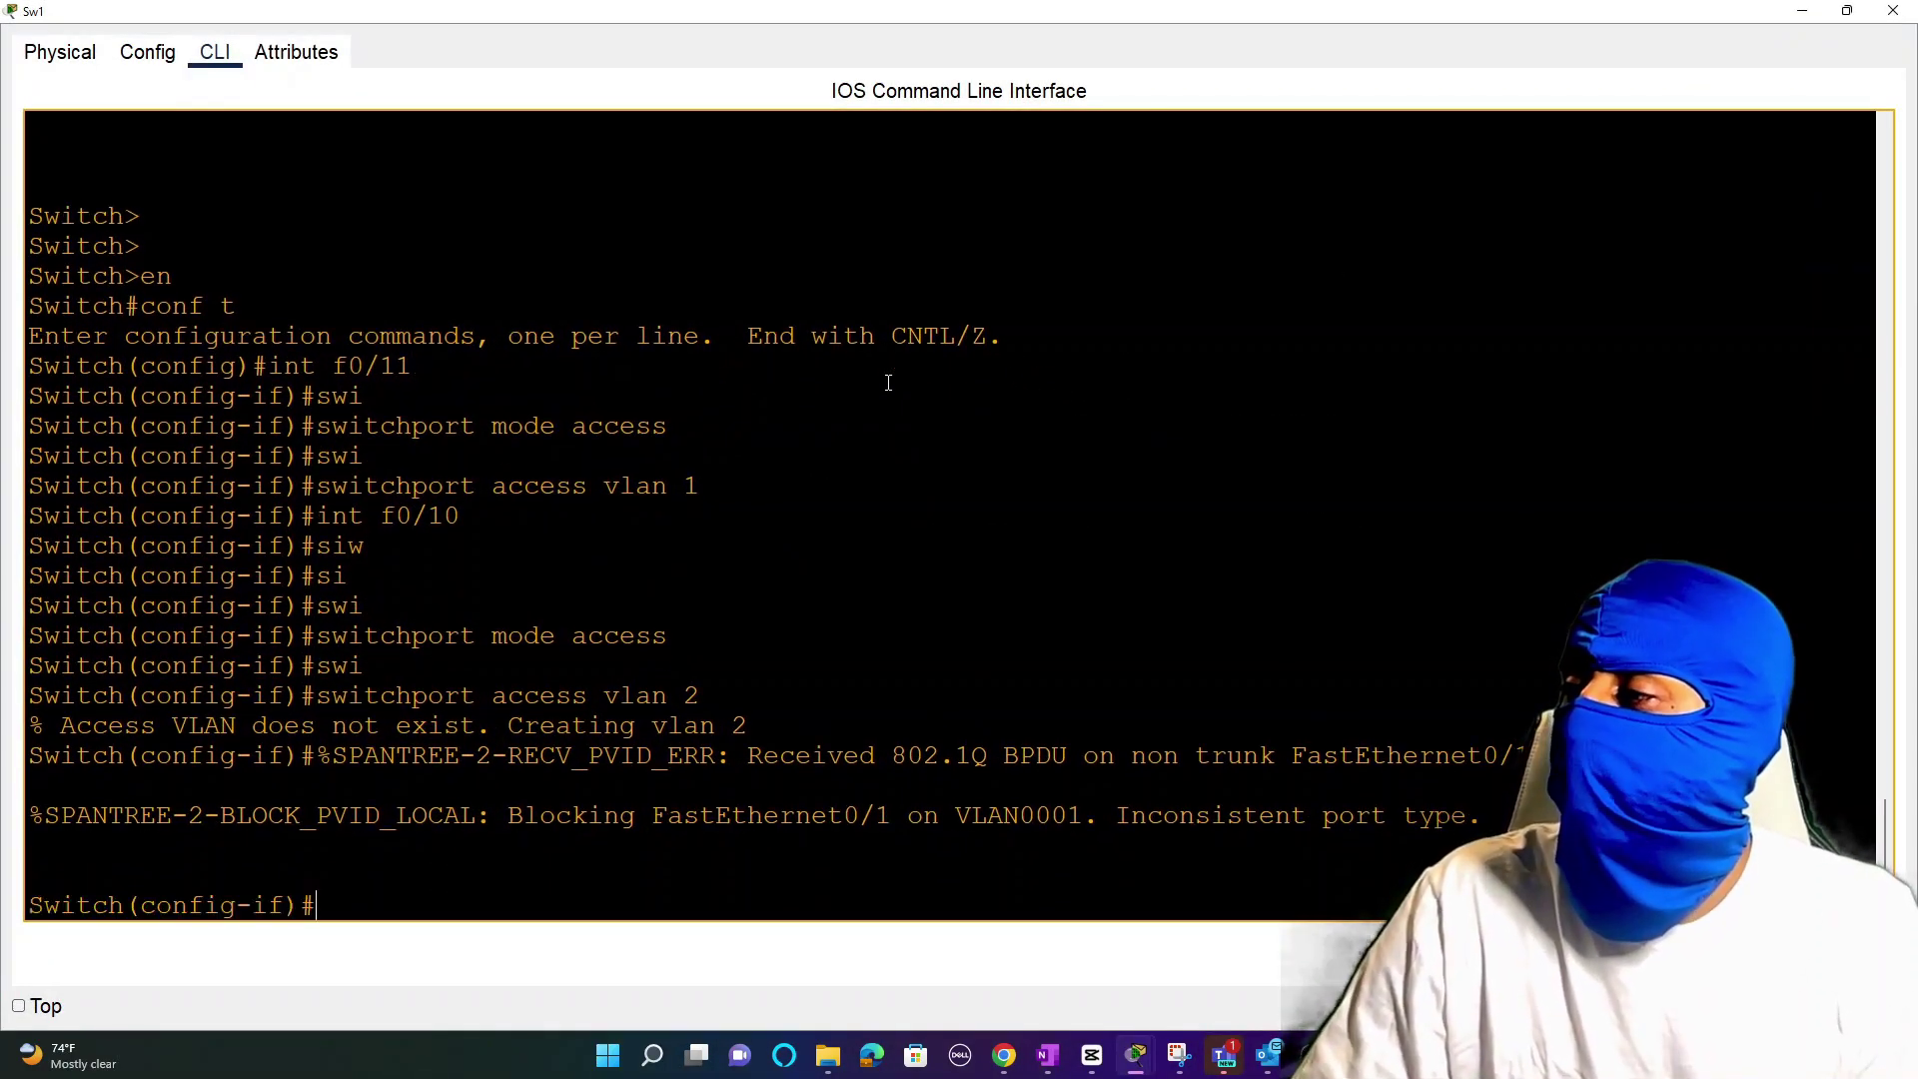
Step: Configure Sw1's interface f0/1 as a trunk with switchport mode trunk and return to privileged EXEC mode
text(exit)
key(Return)
text(int f)
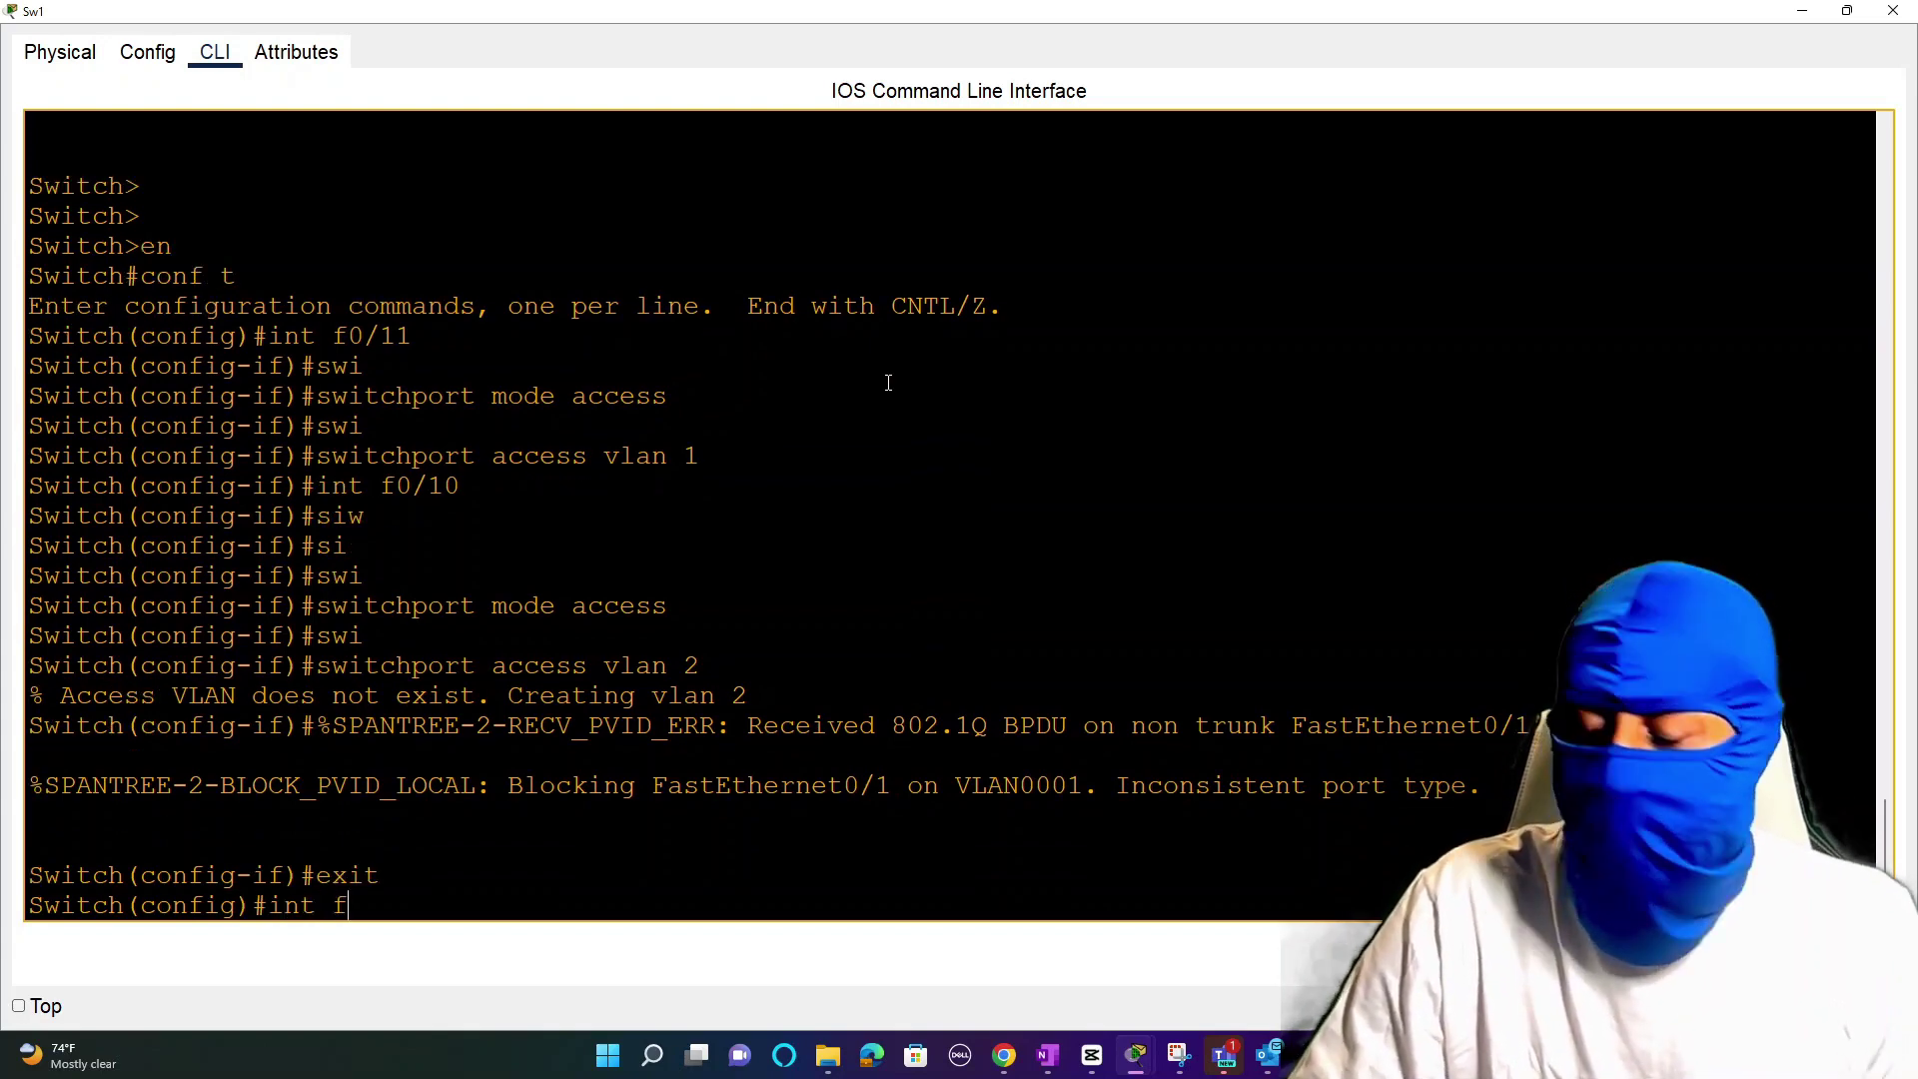
text(0/1)
key(Return)
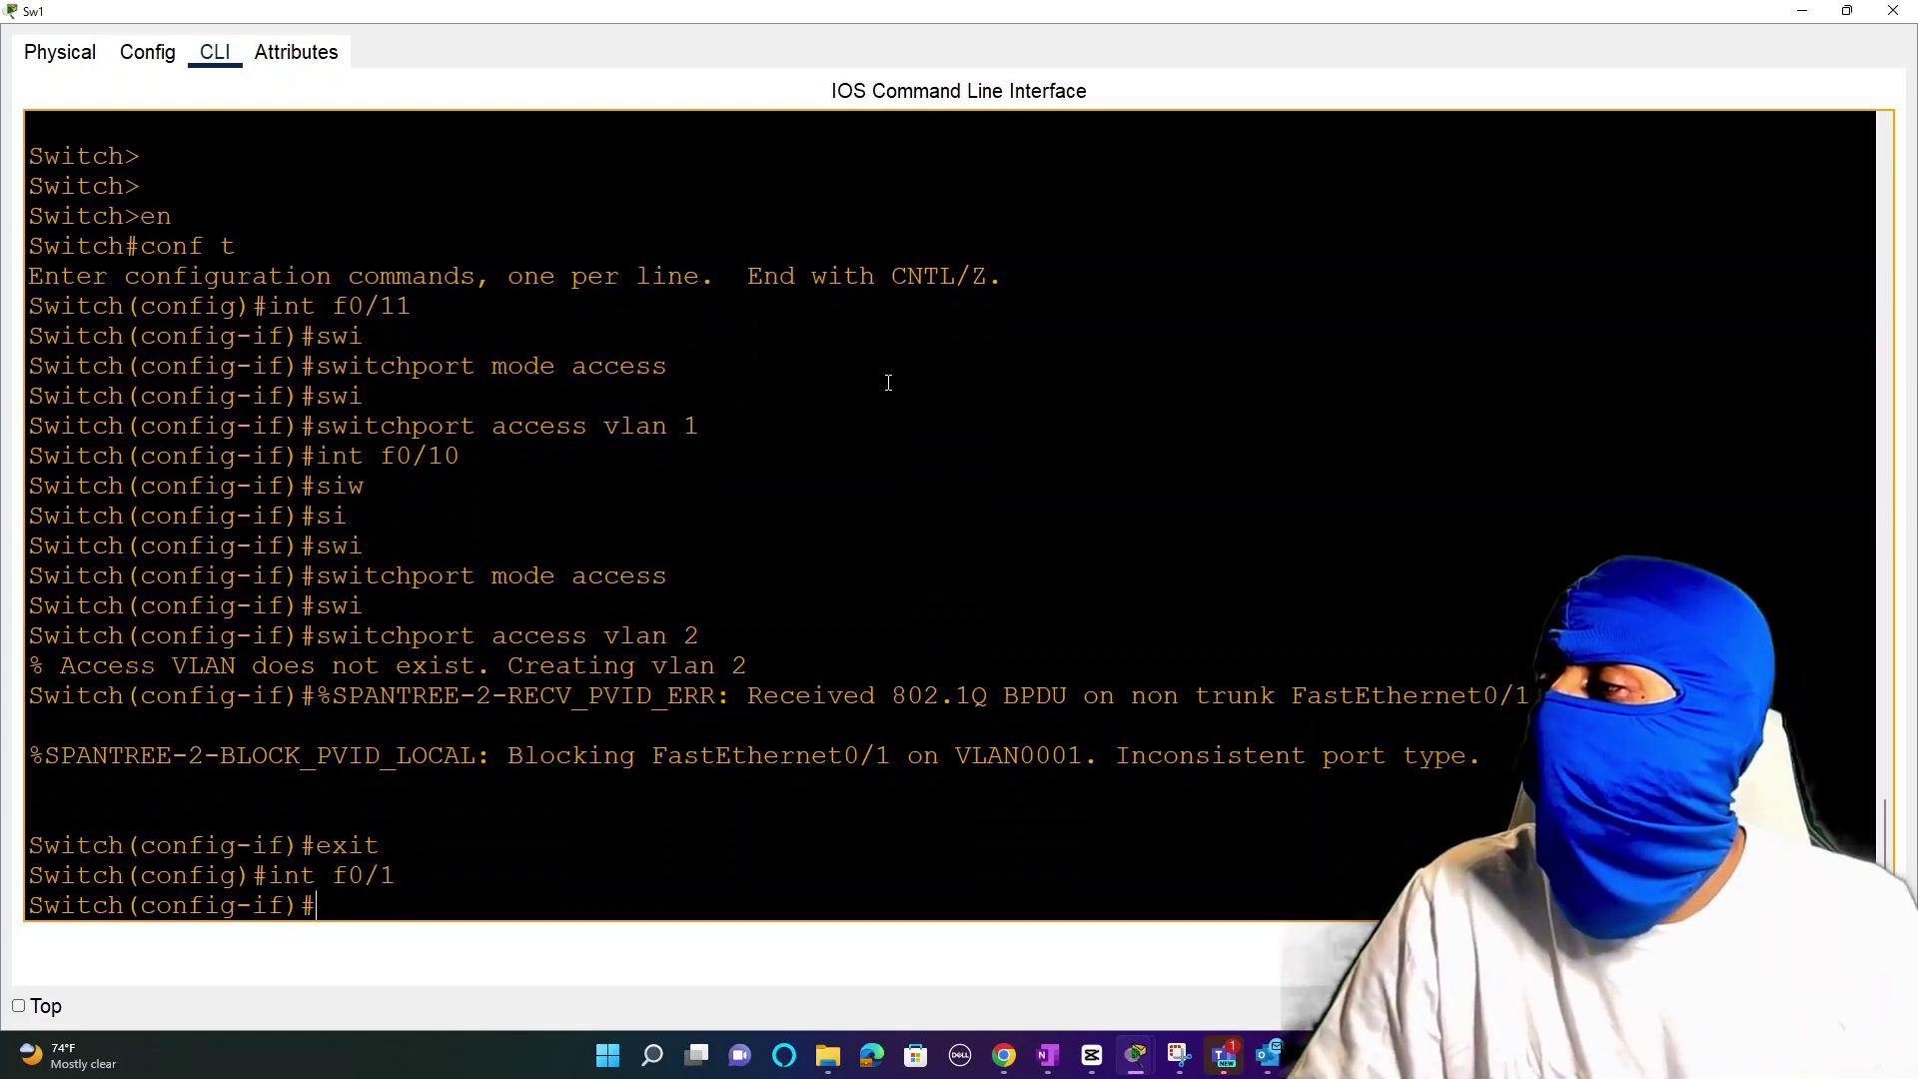
text(swi)
key(Tab)
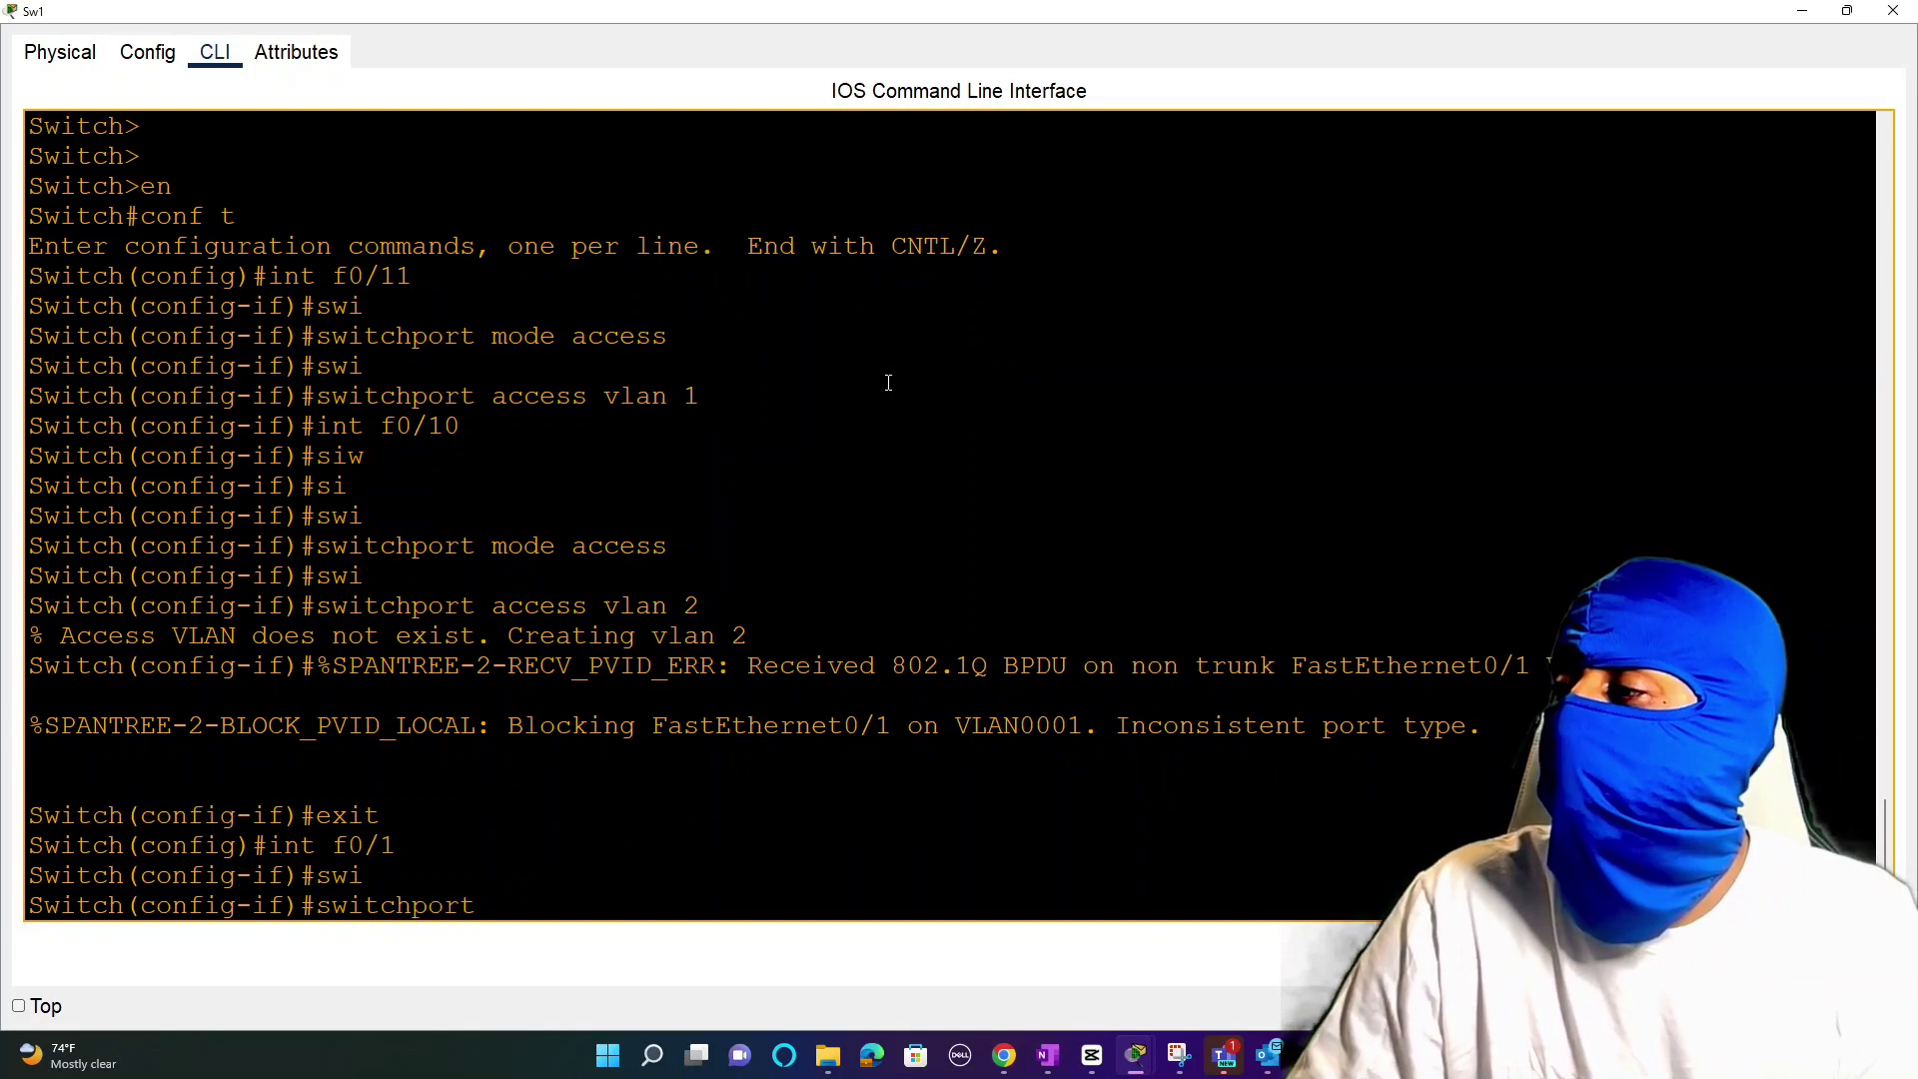
text(mode trunk)
key(Return)
text(end)
key(Return)
key(Return)
key(Return)
key(Return)
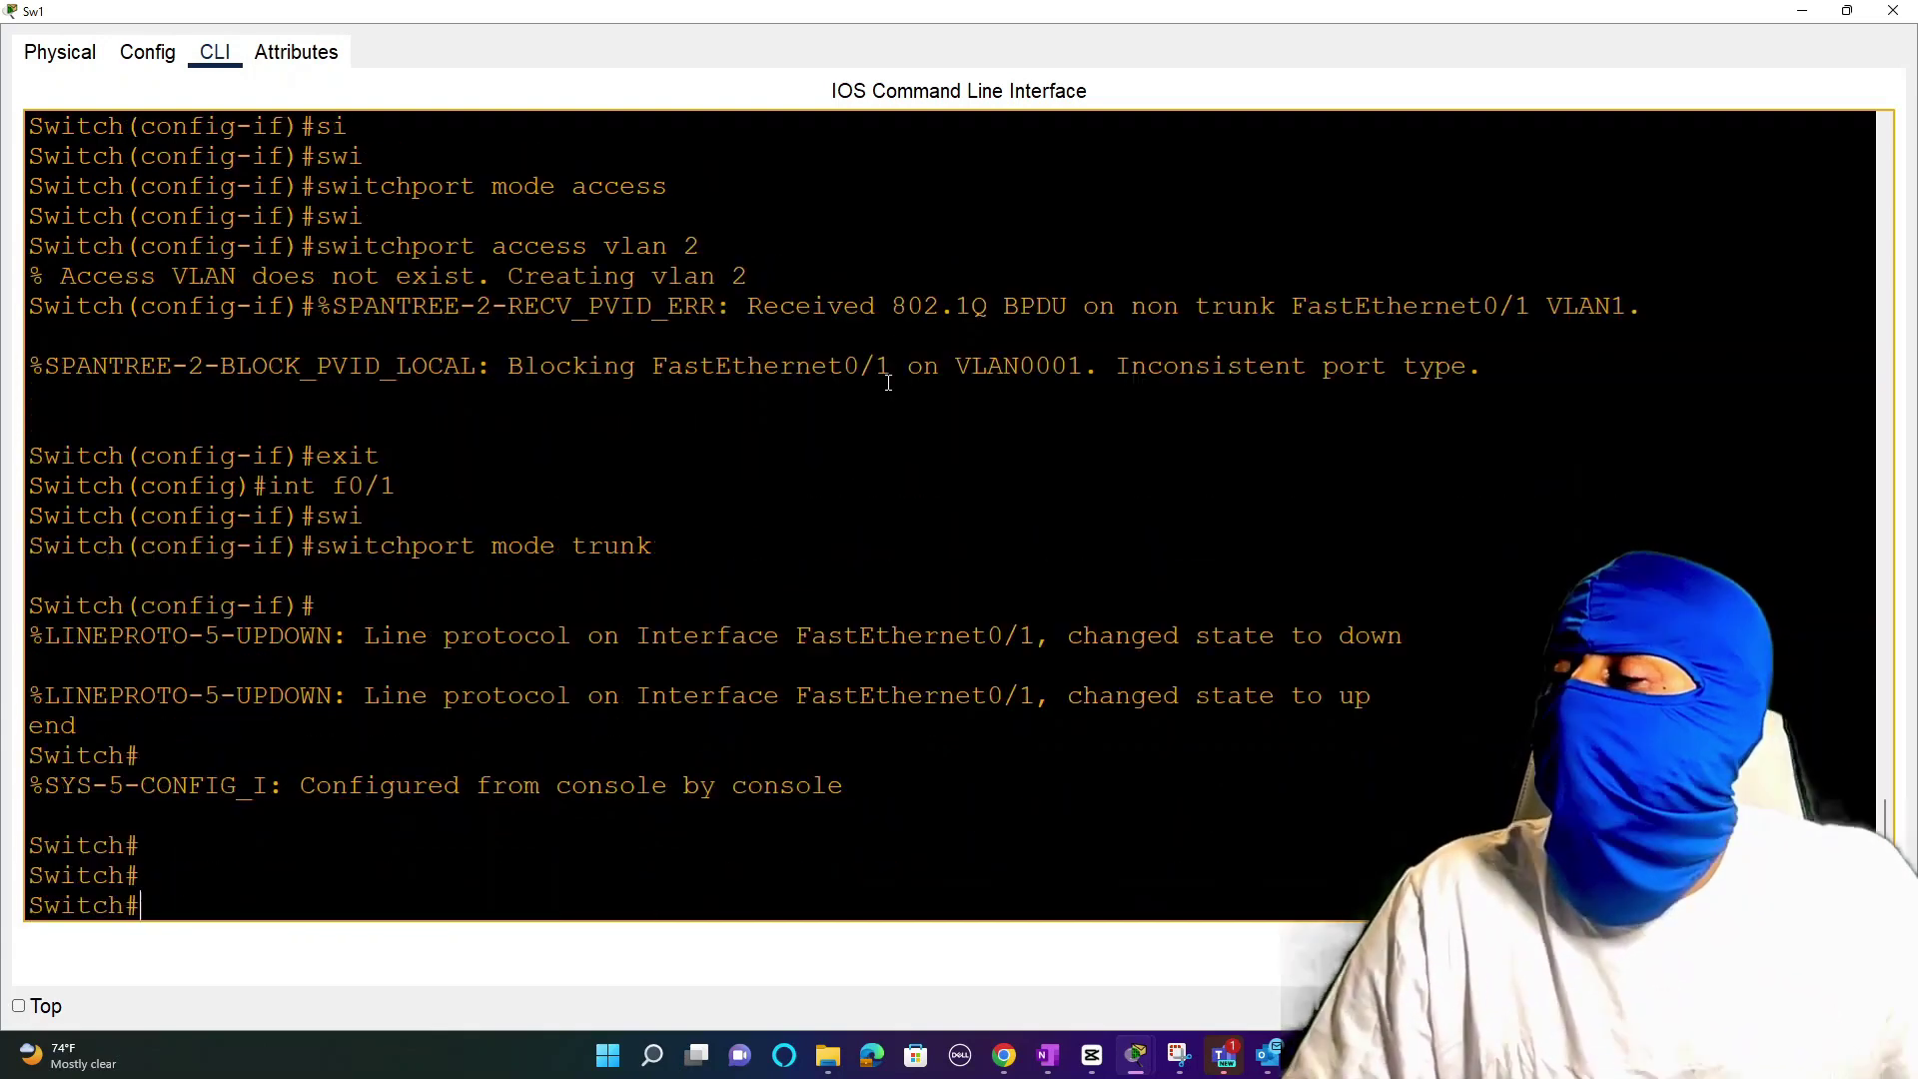
Step: Ping PC4 at 192.168.1.4 again from PC2's command prompt and compare the packet loss with the earlier attempt
mouse_move(1136, 1056)
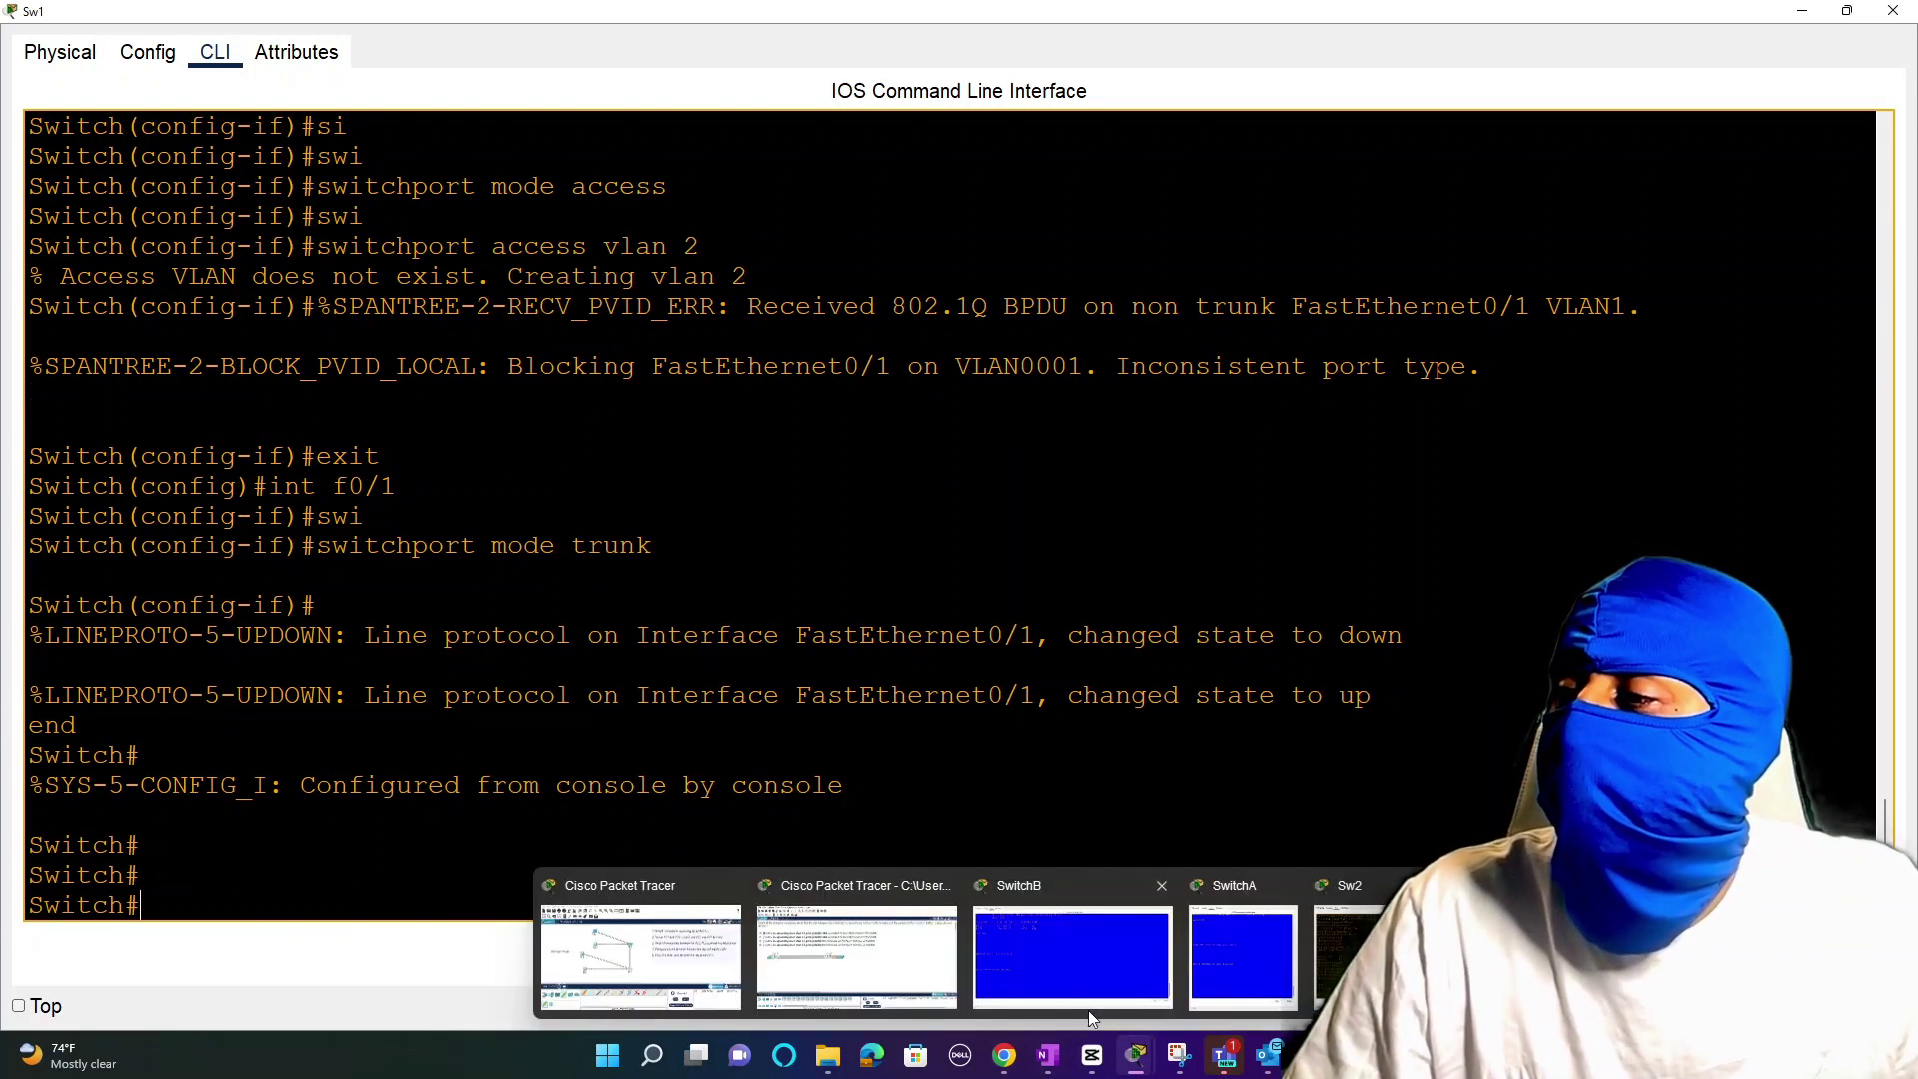
click(639, 949)
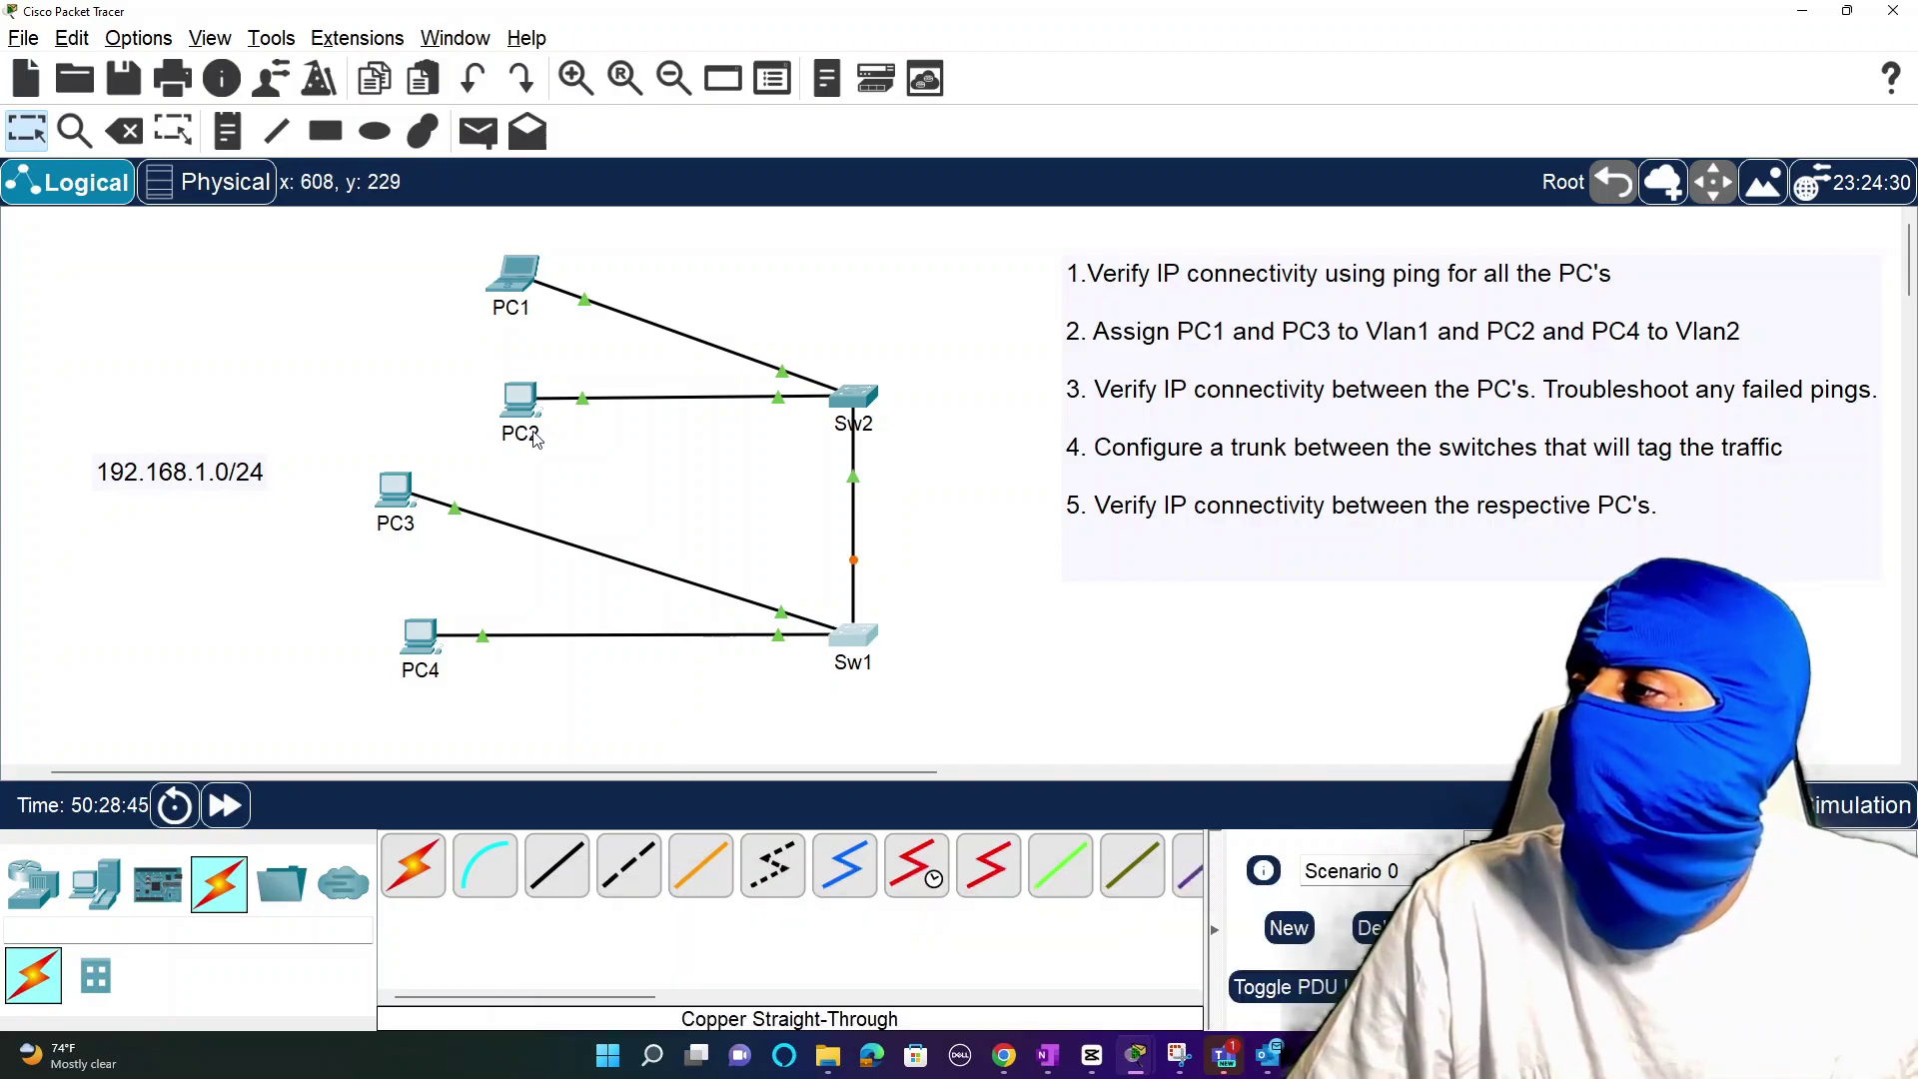
click(515, 405)
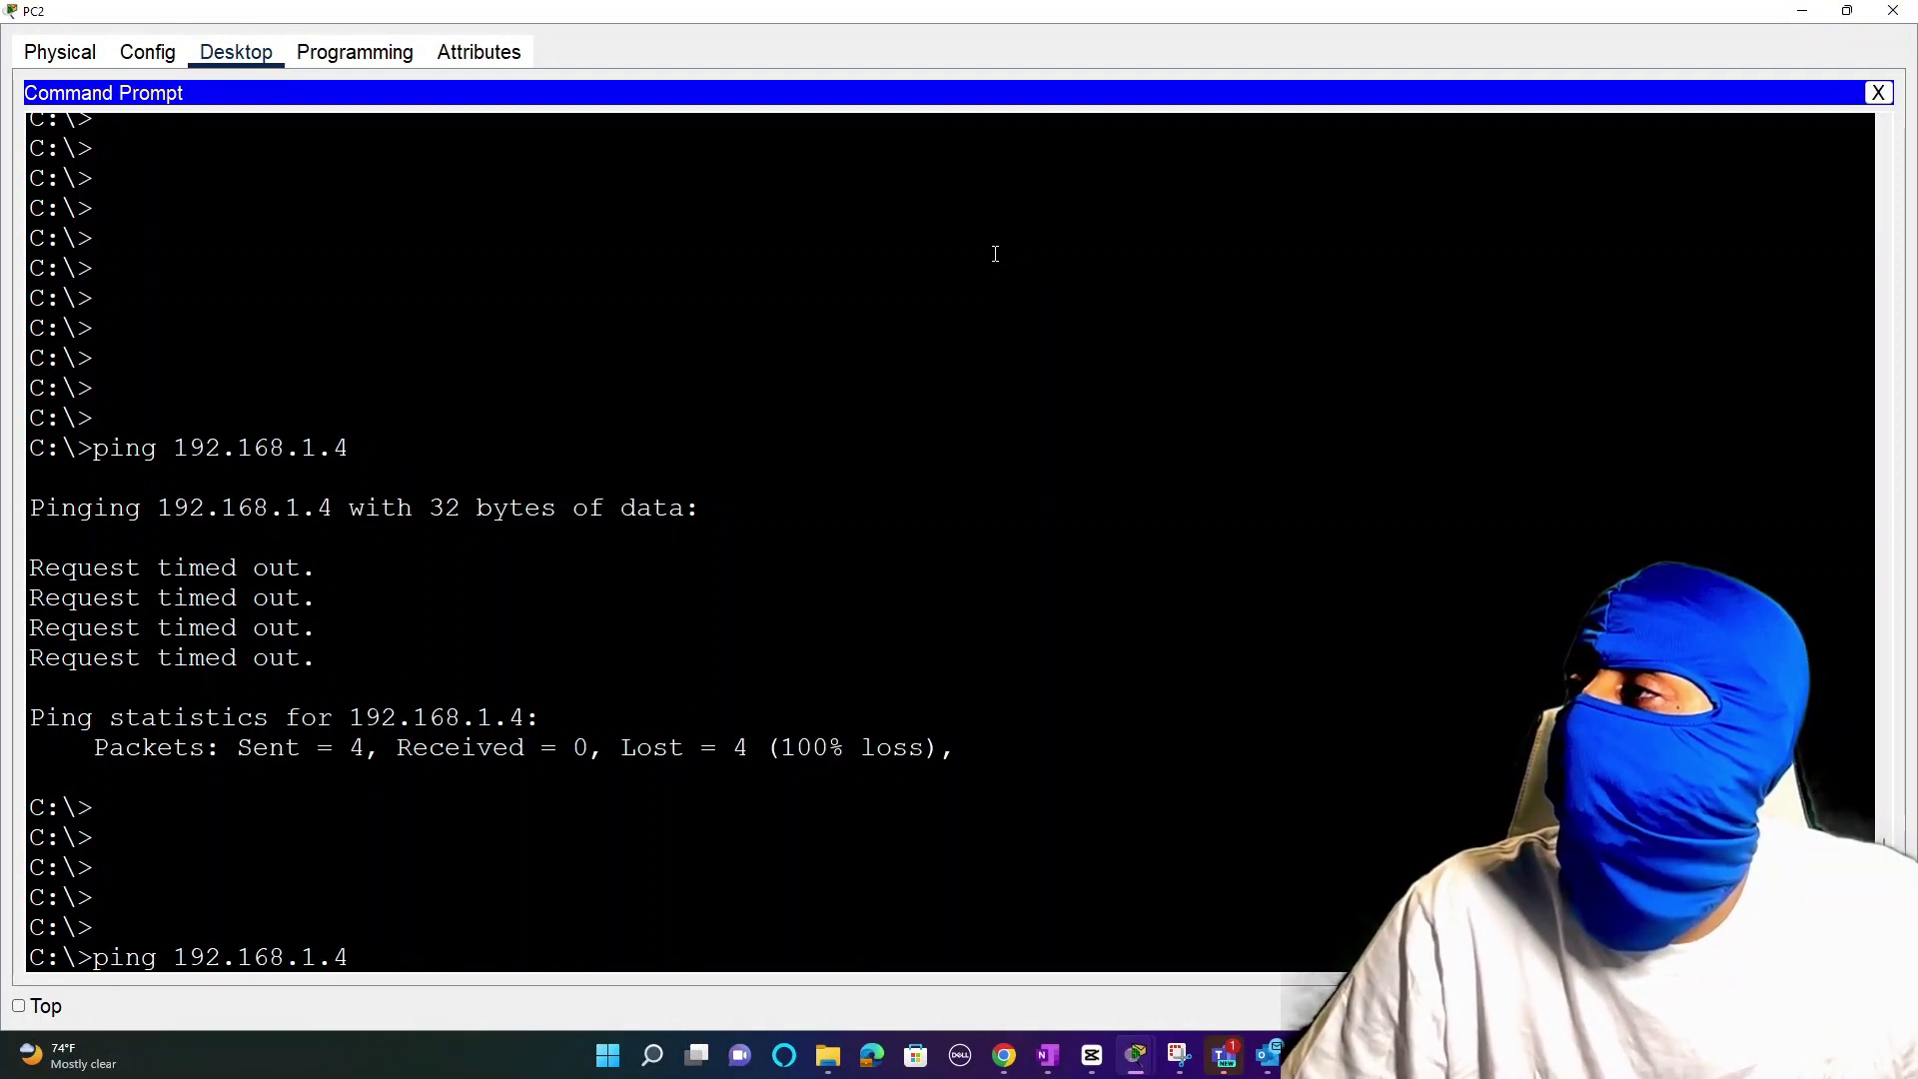
key(Return)
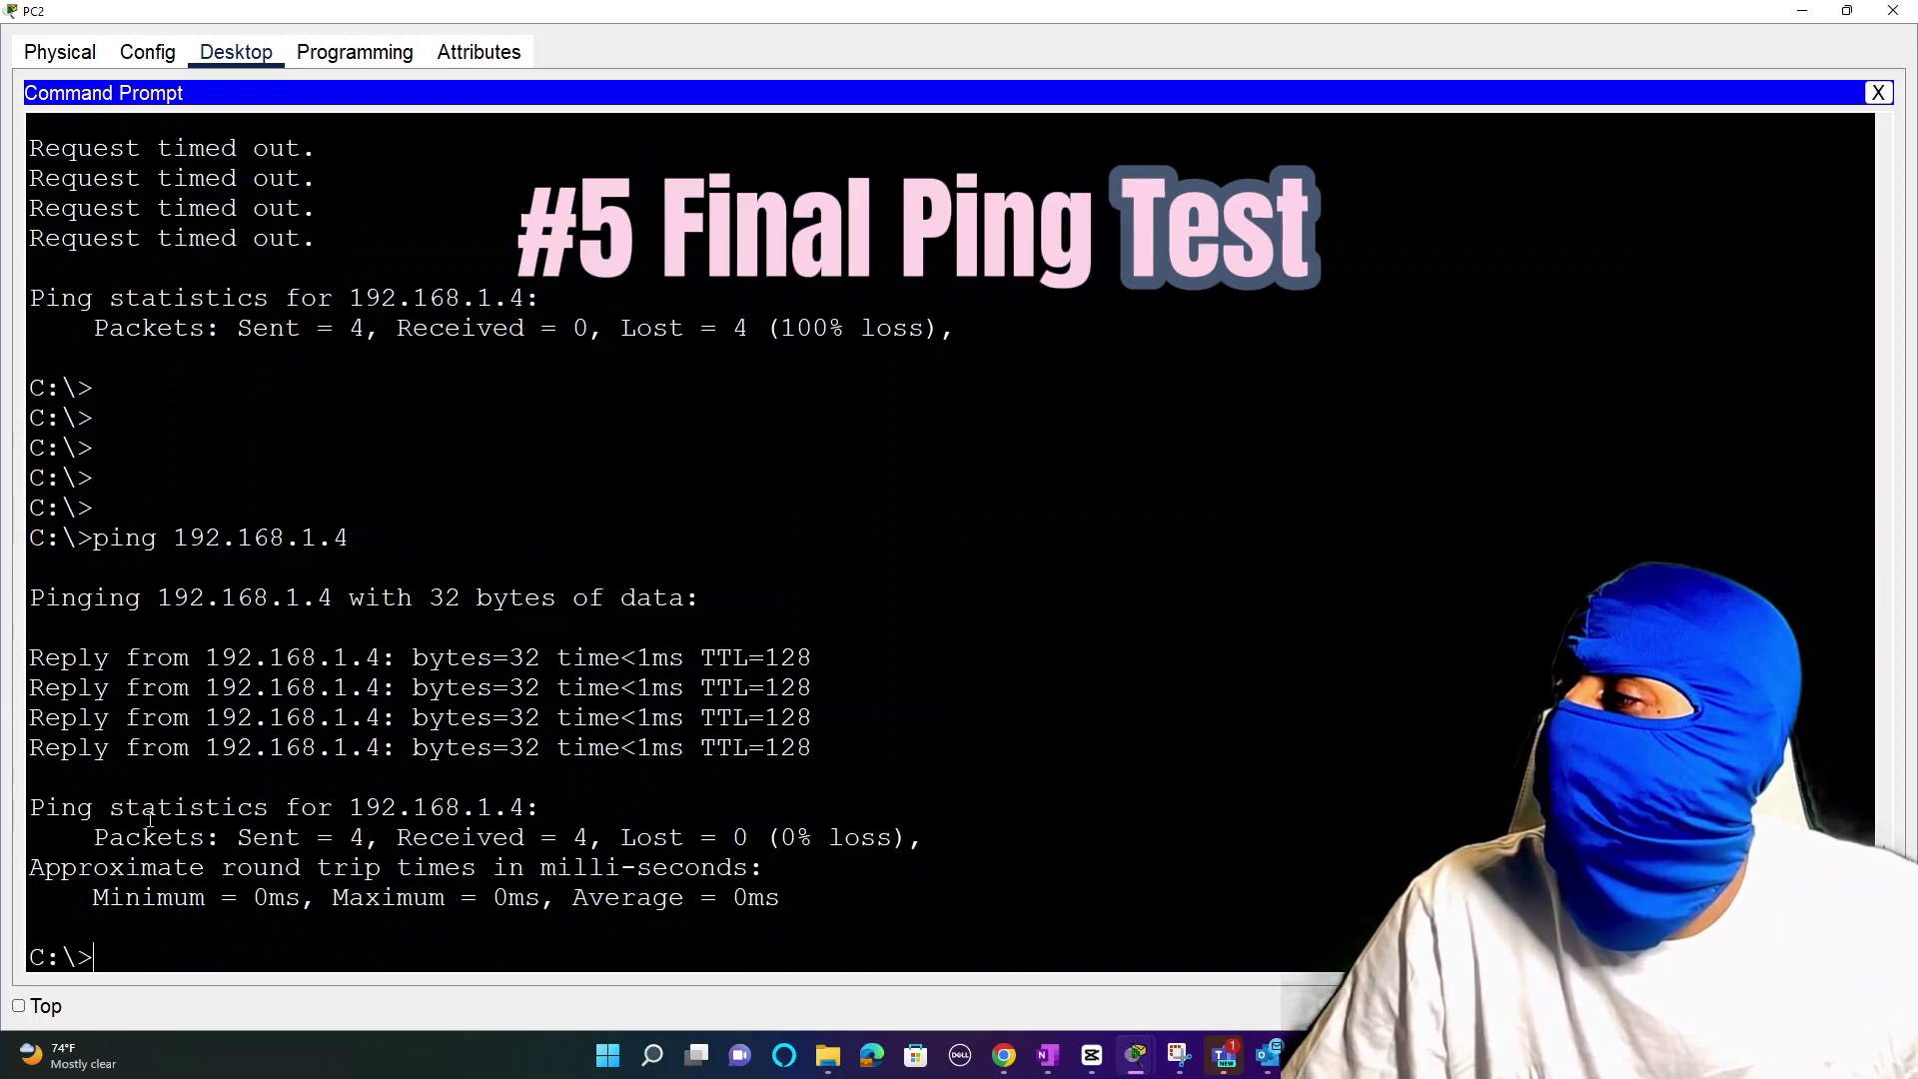
double_click(821, 322)
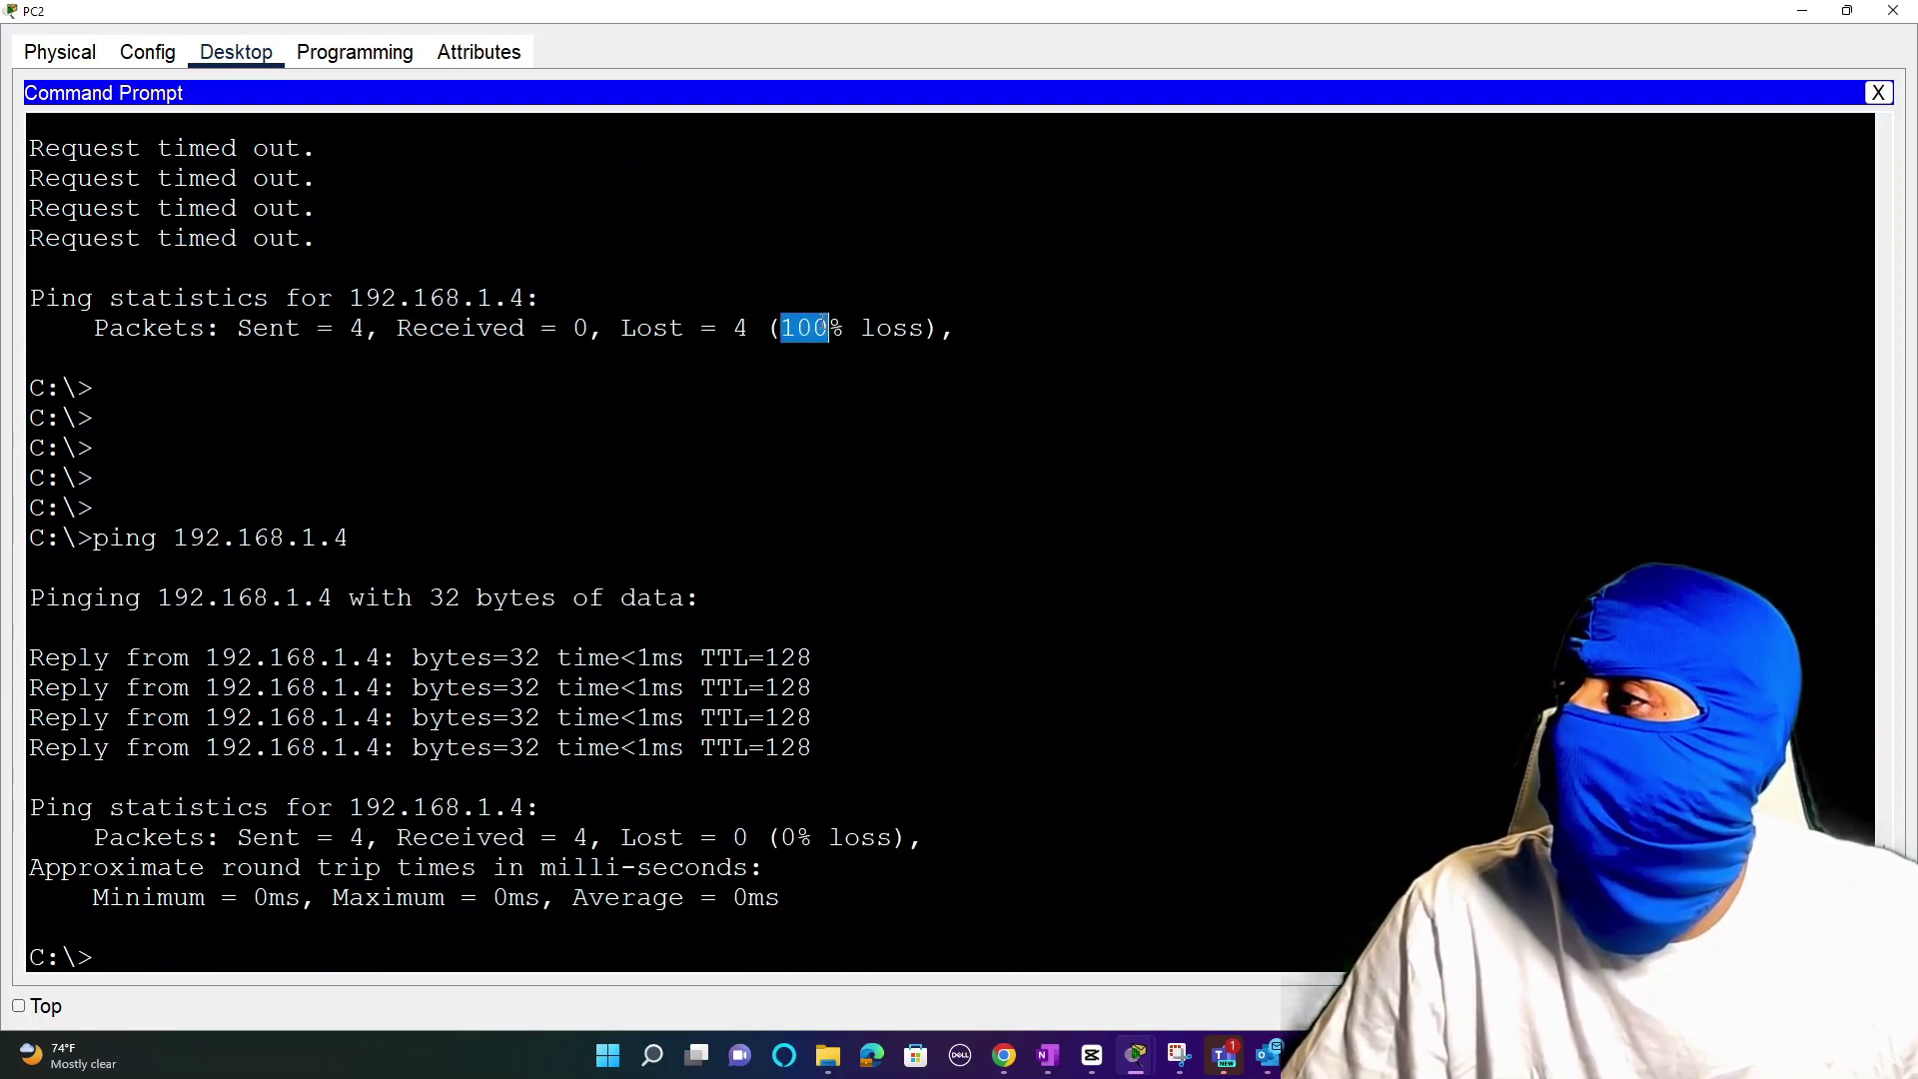
double_click(797, 837)
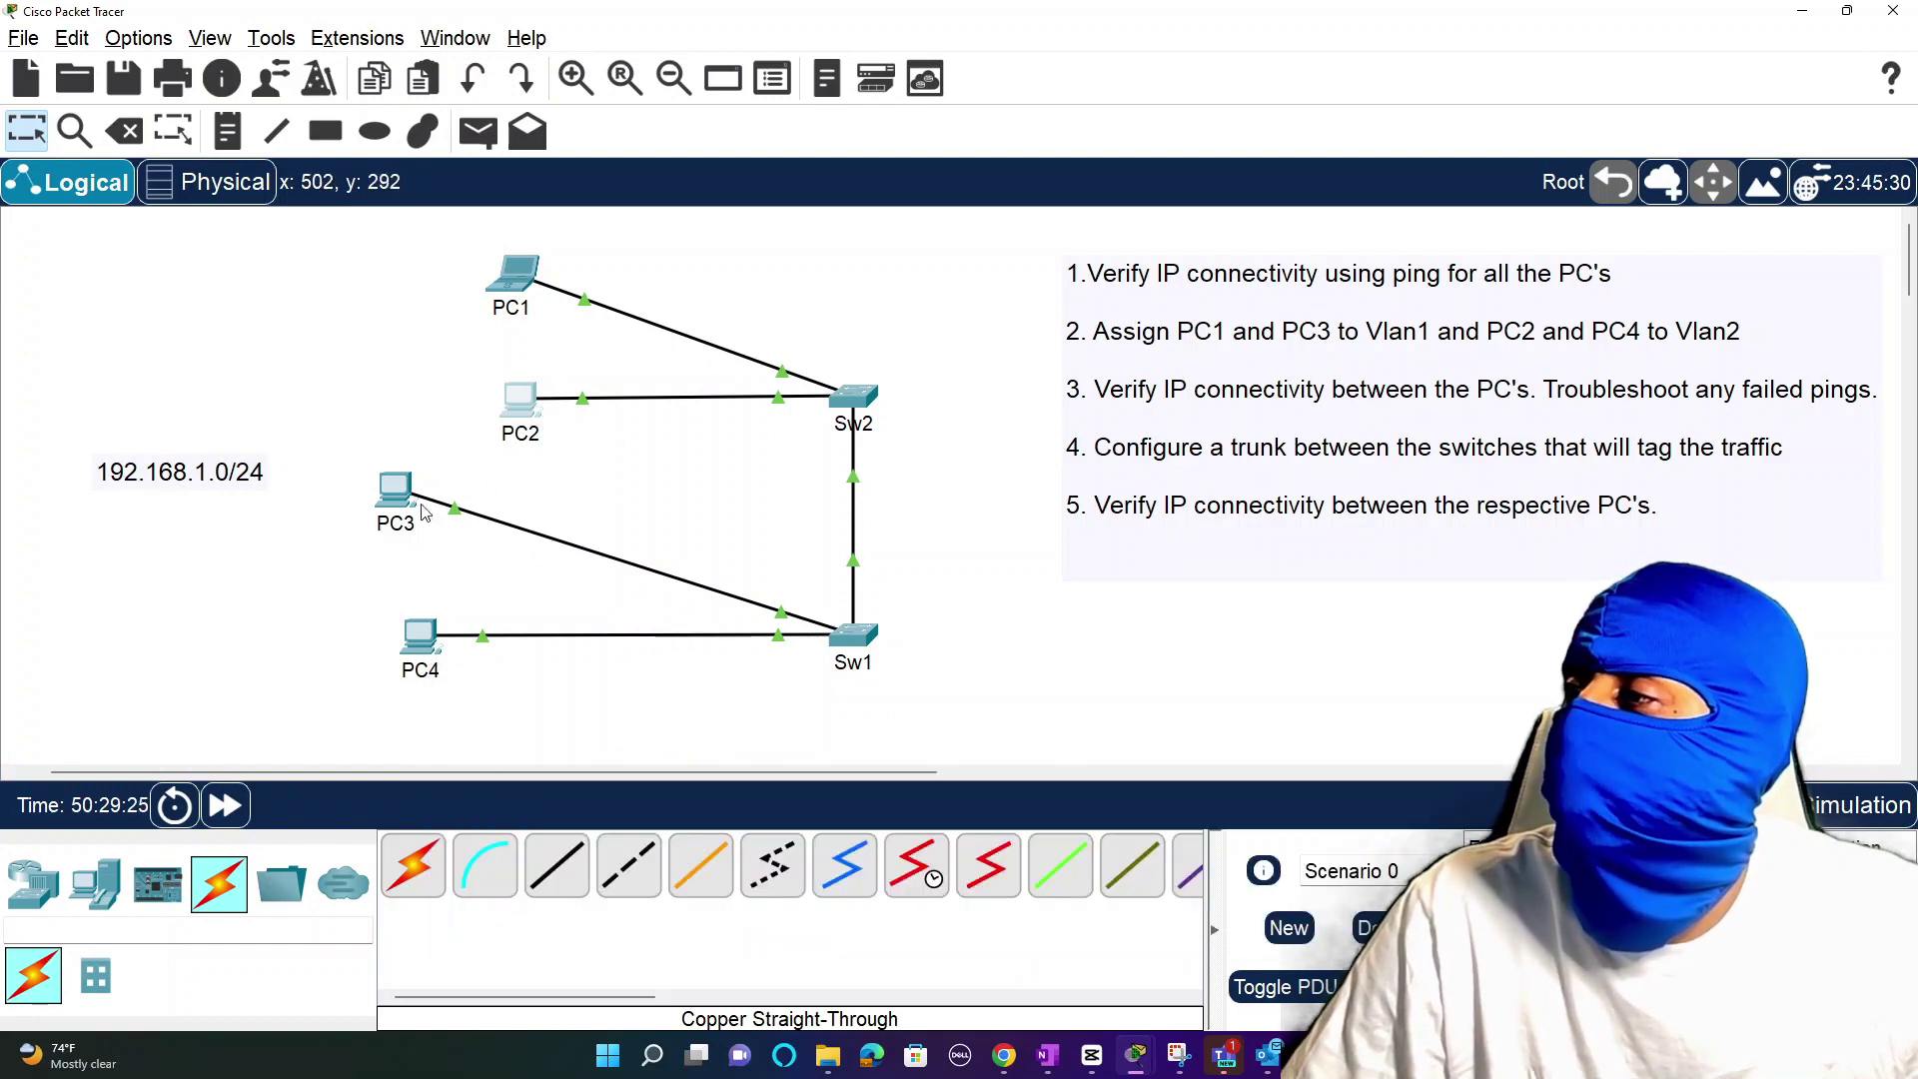
Step: Go back to PC2's command prompt and ping PC3 at 192.168.1.3, stopping the ping early
mouse_move(1136, 1056)
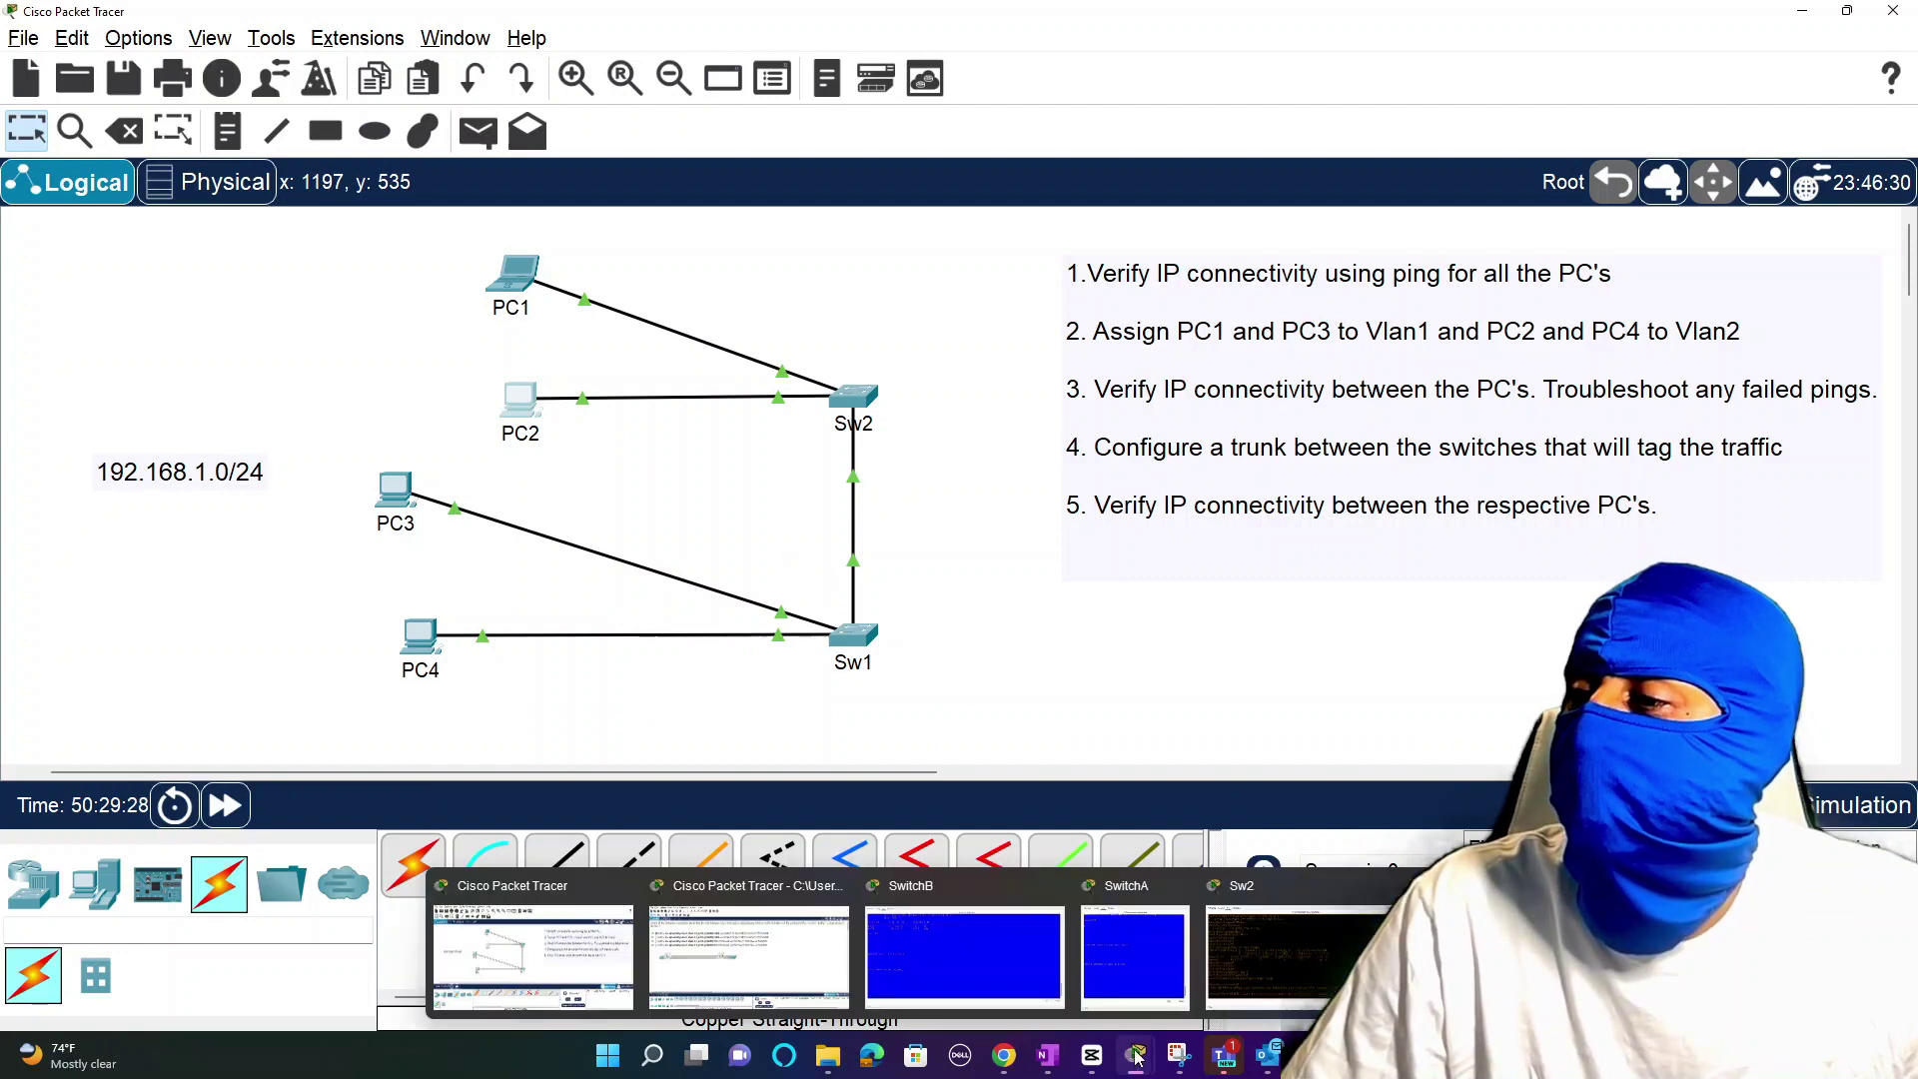
click(1198, 949)
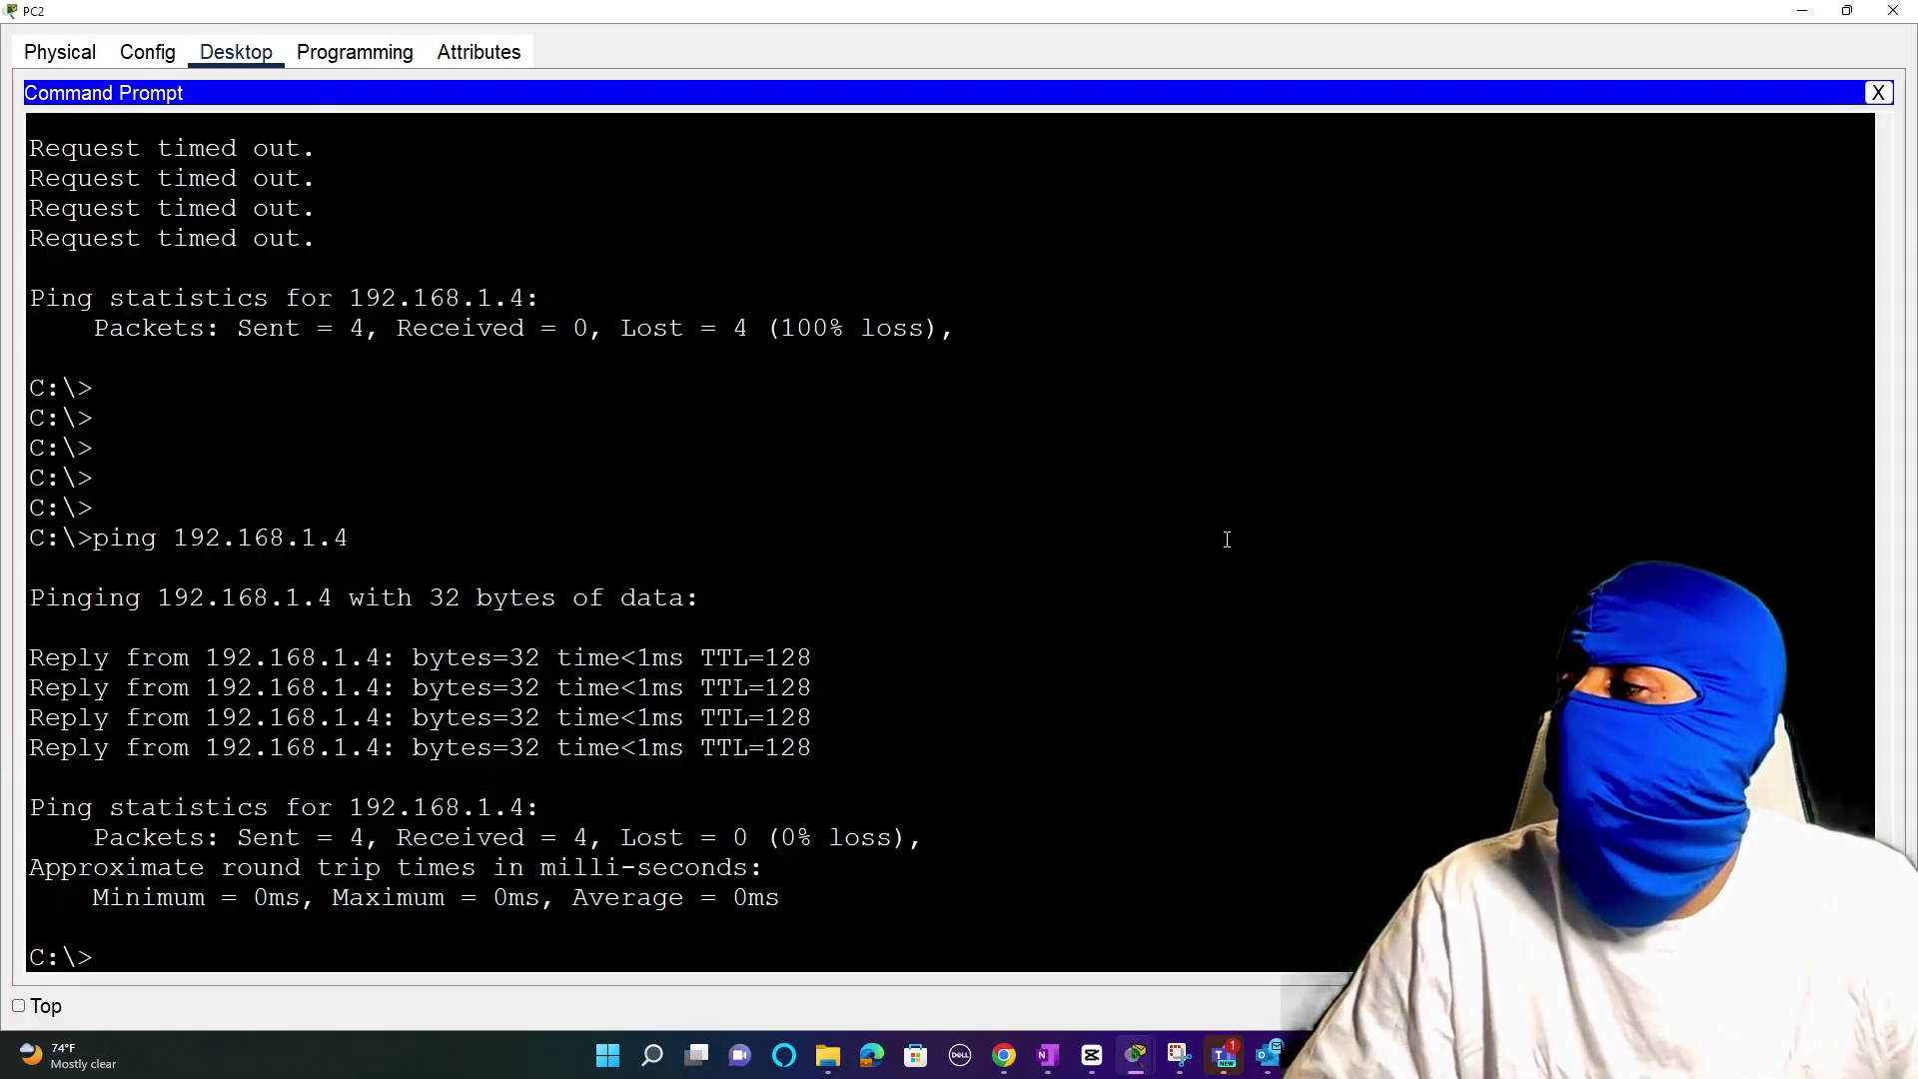
key(Up)
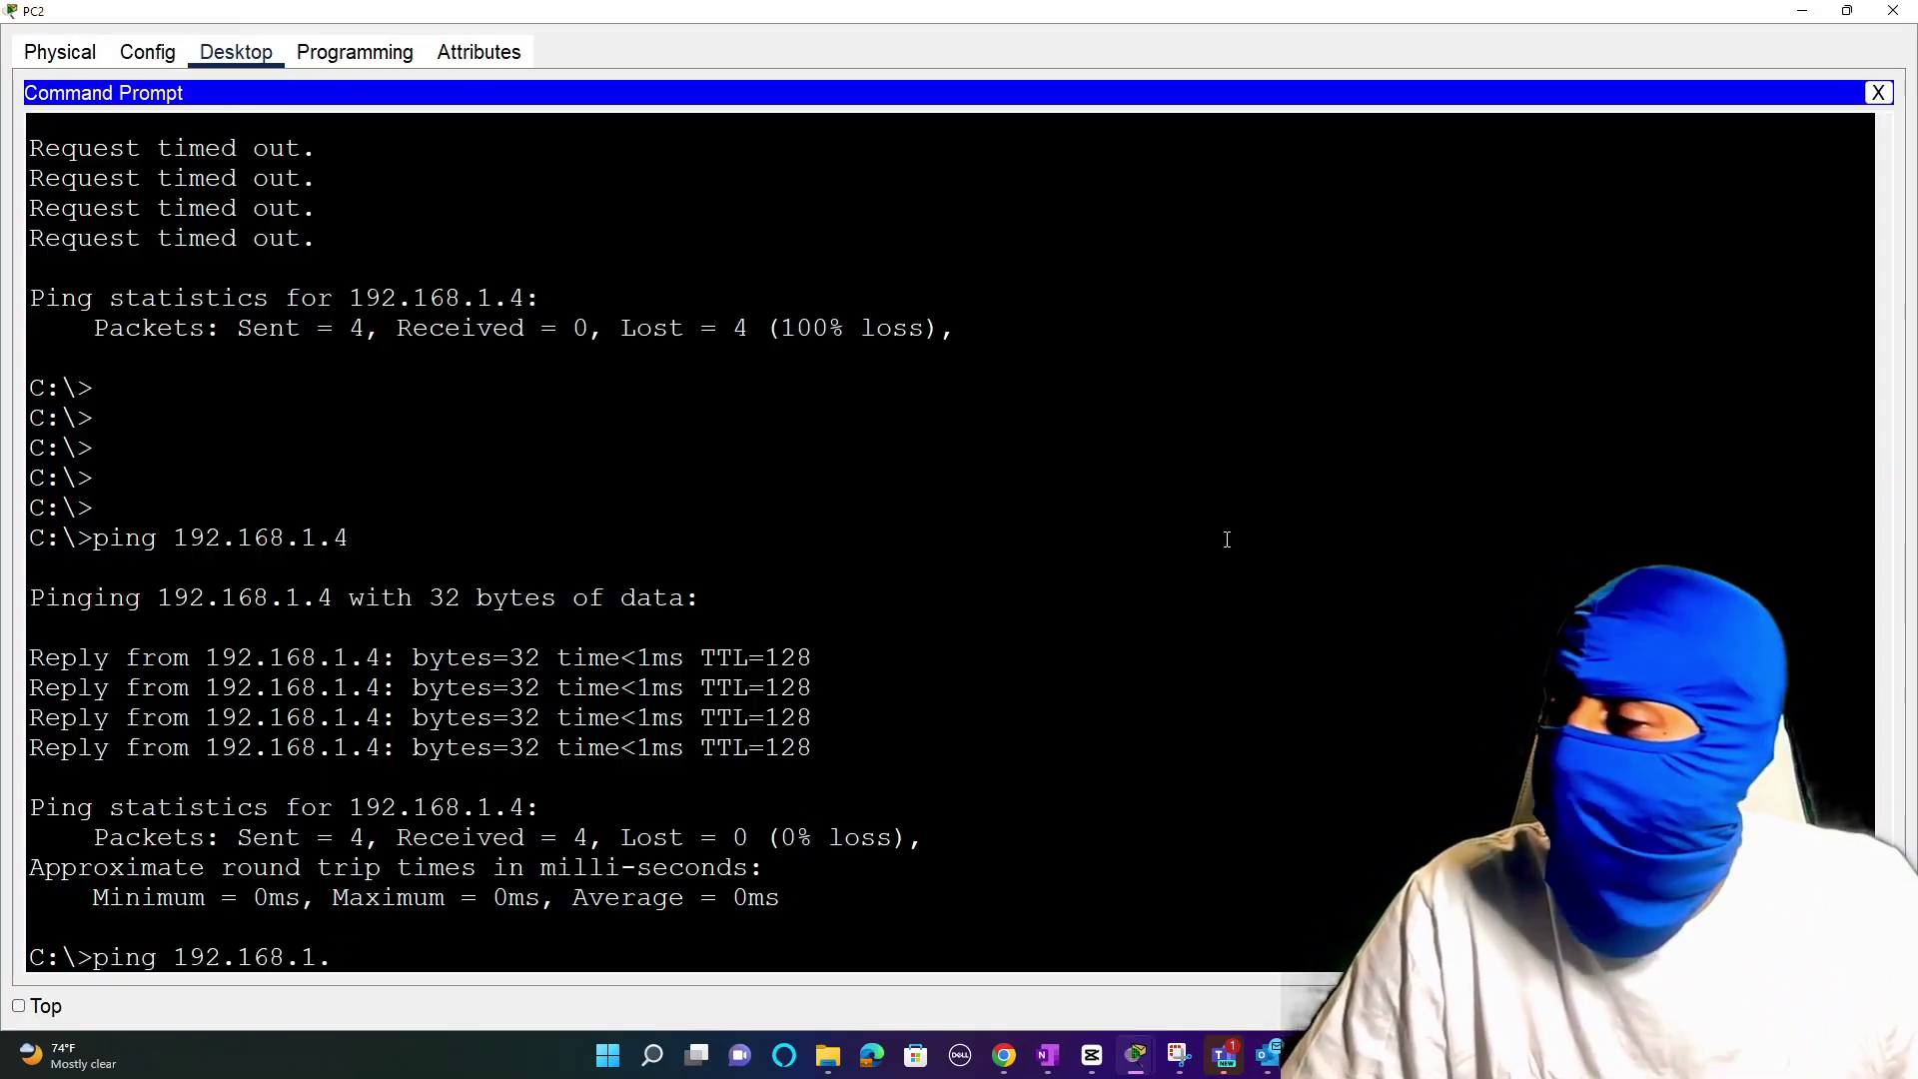
text(3)
key(Return)
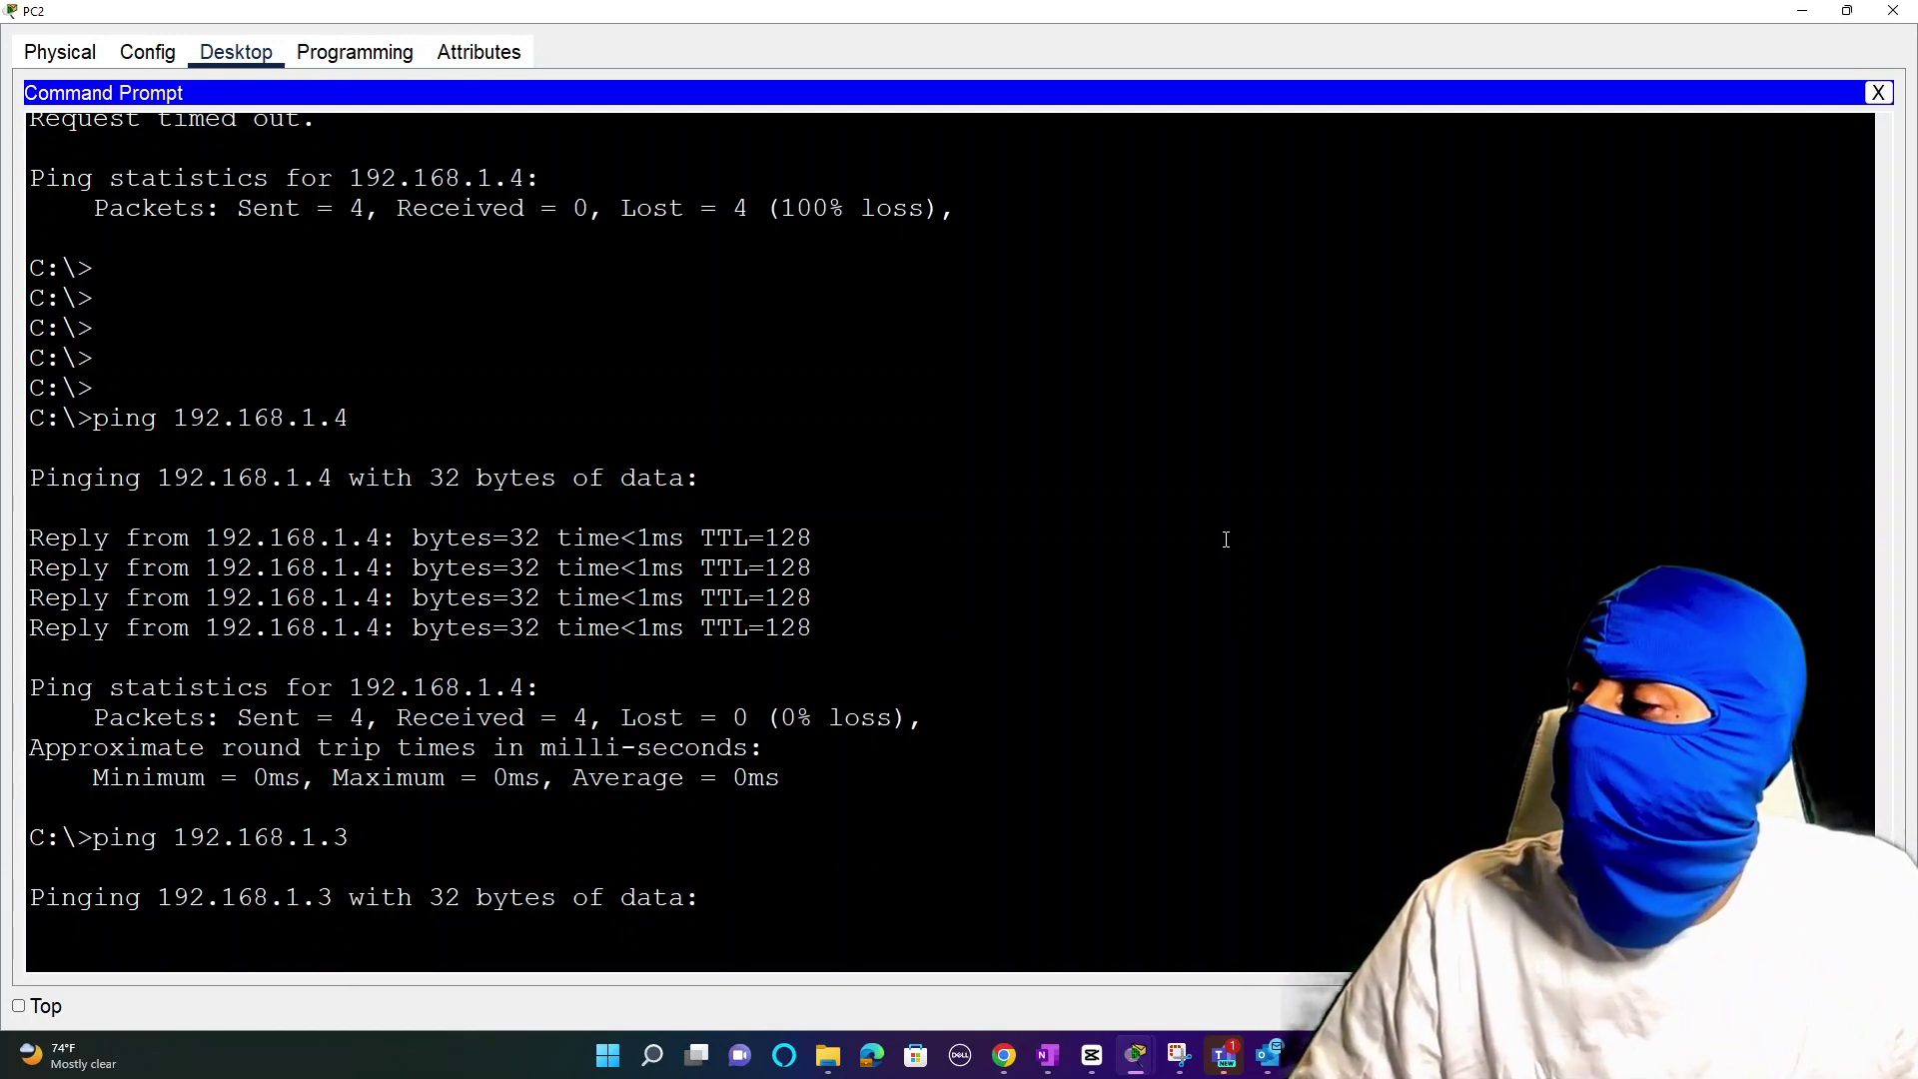
key(ctrl+c)
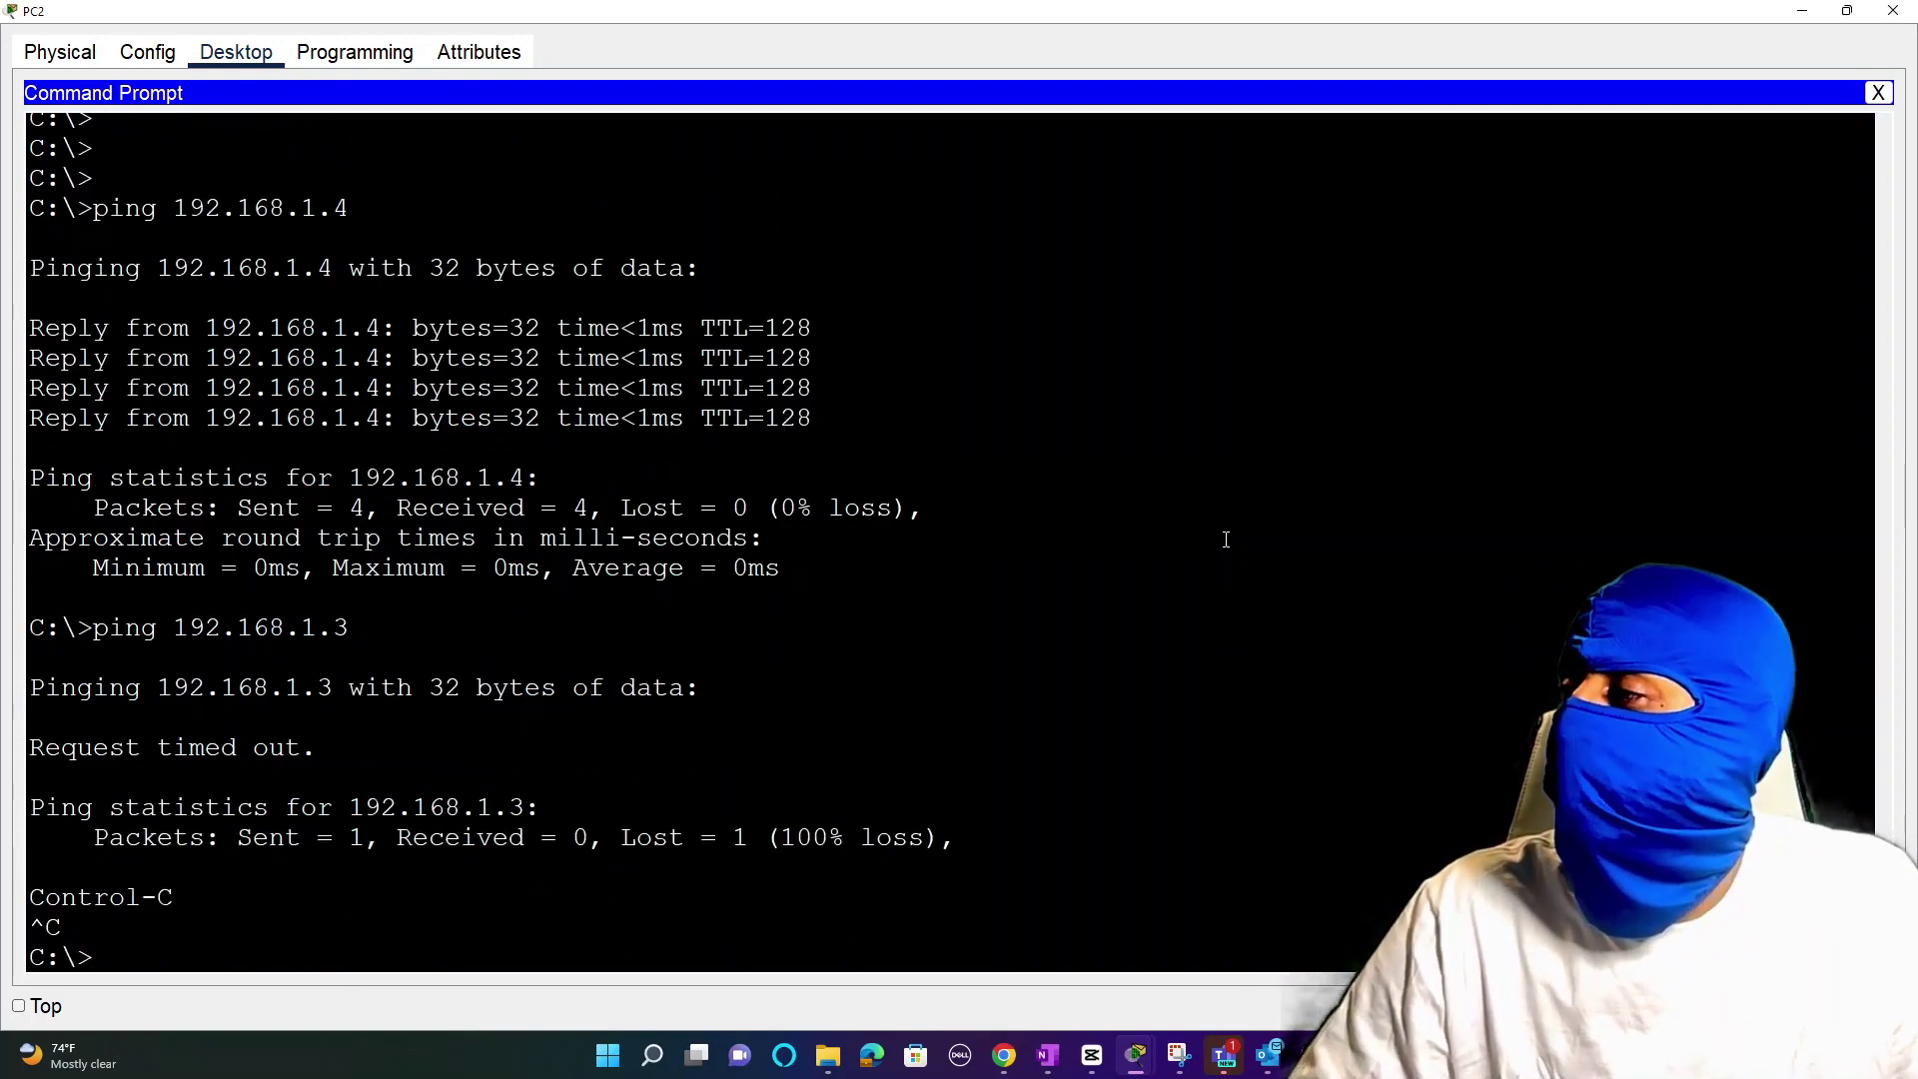
Step: Ping 192.168.1.1 from PC2 to test connectivity across VLANs, stopping the ping early
key(Up)
key(BackSpace)
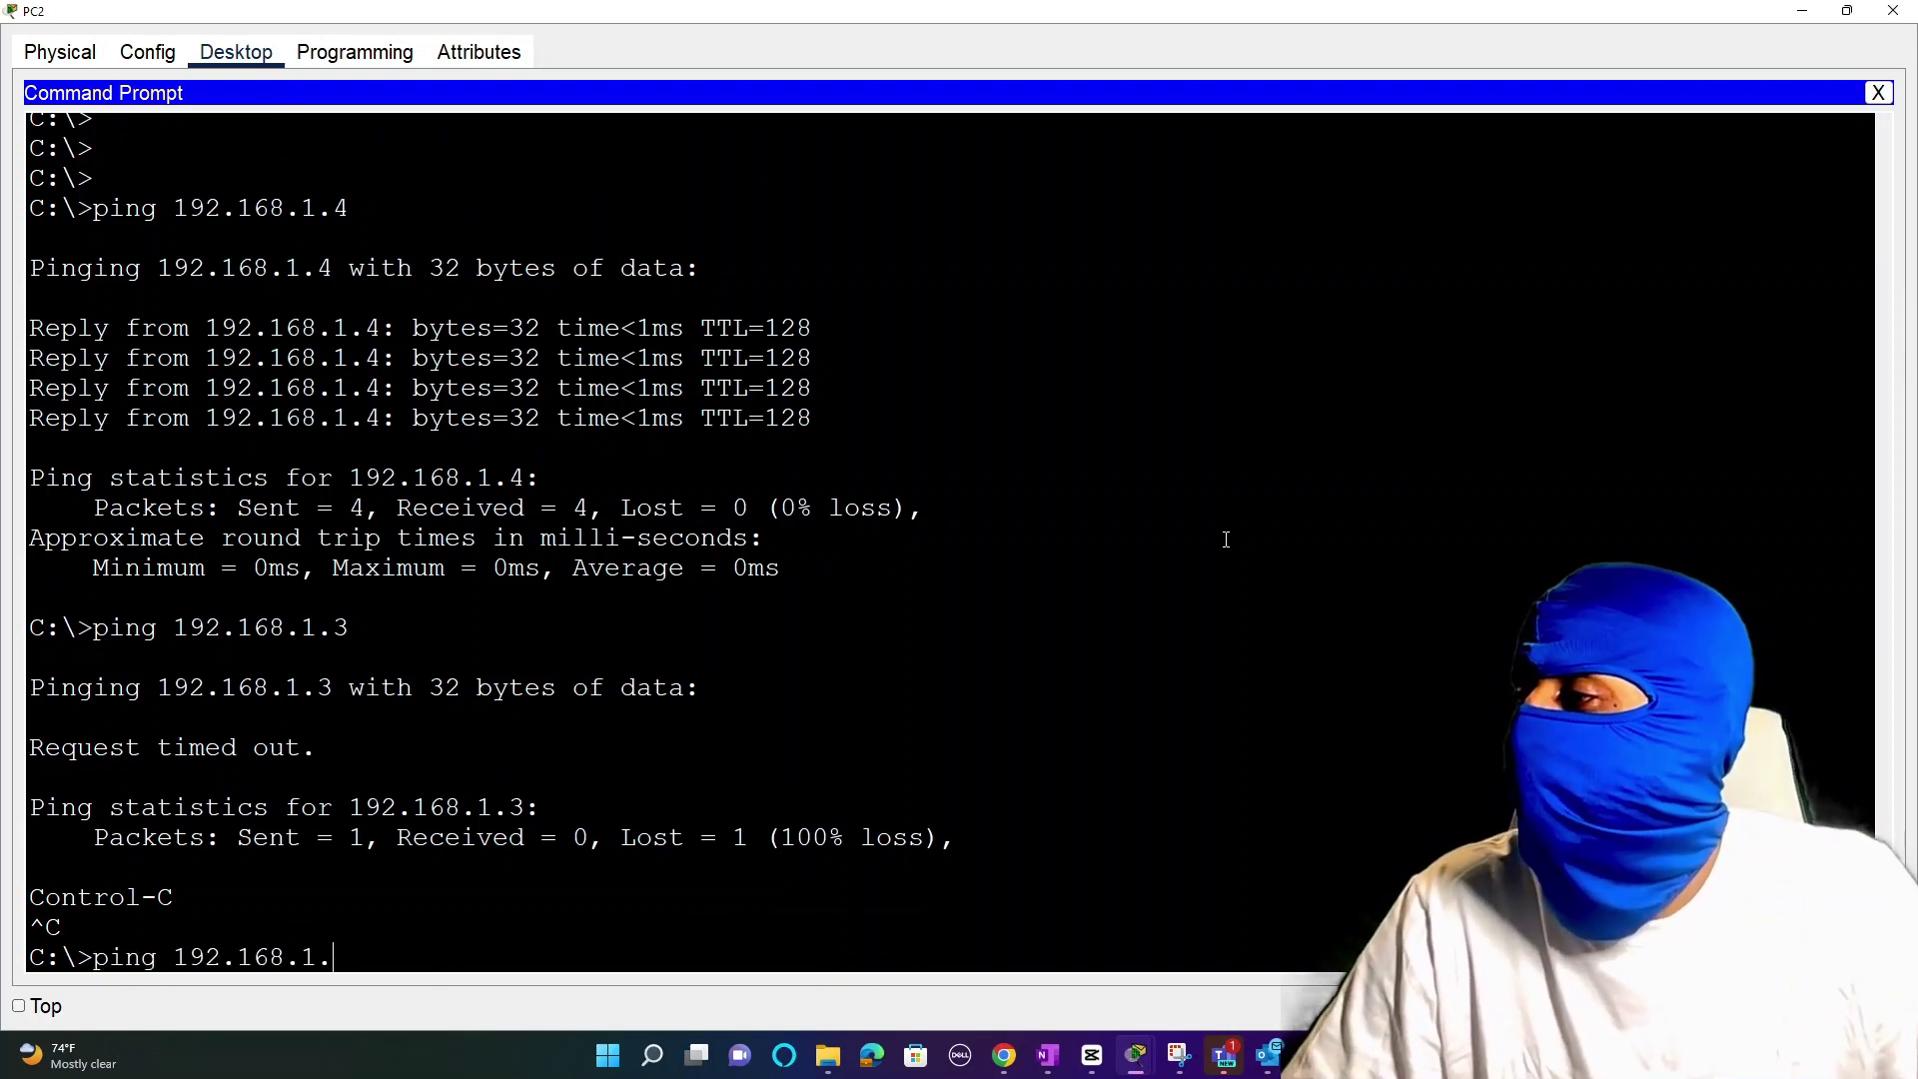
text(1)
key(Return)
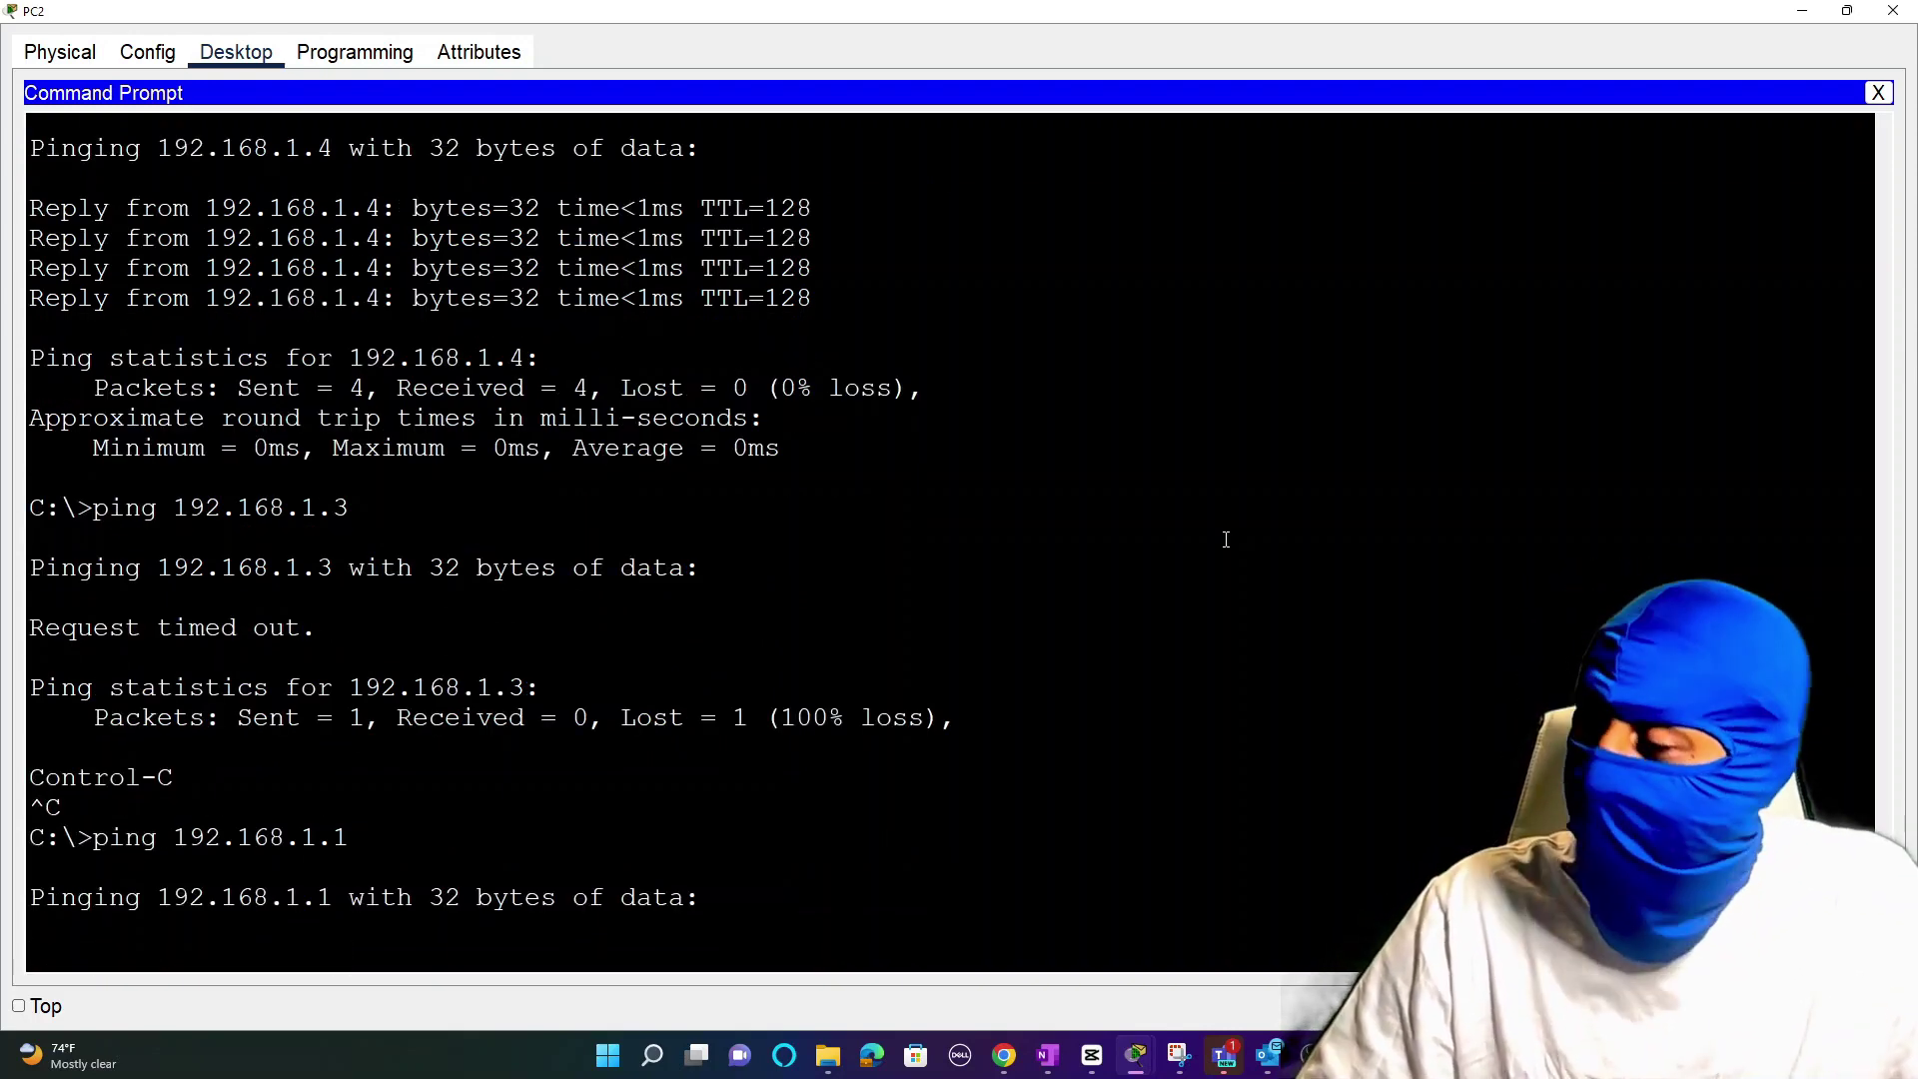
key(ctrl+c)
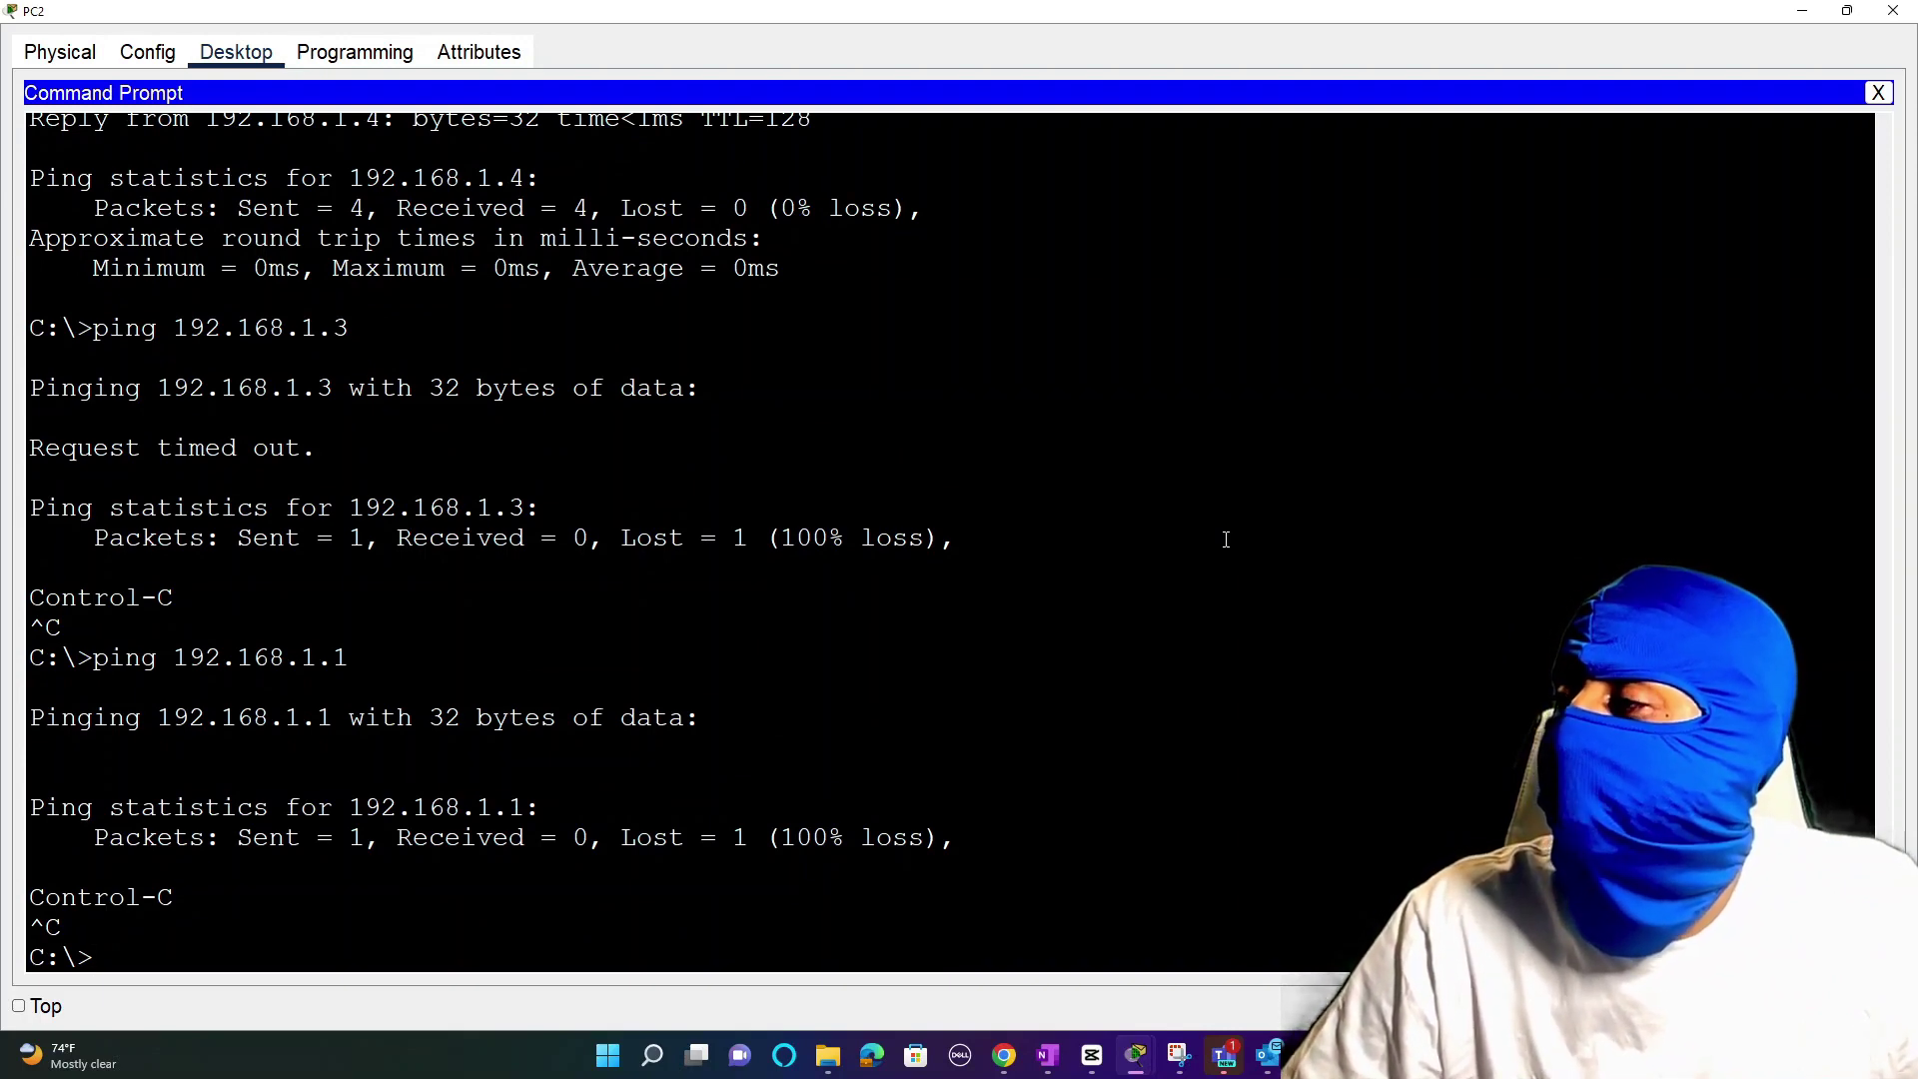
Step: Repeat the ping from PC2 to 192.168.1.4 within VLAN 2, interrupting it after a couple of packets
key(Up)
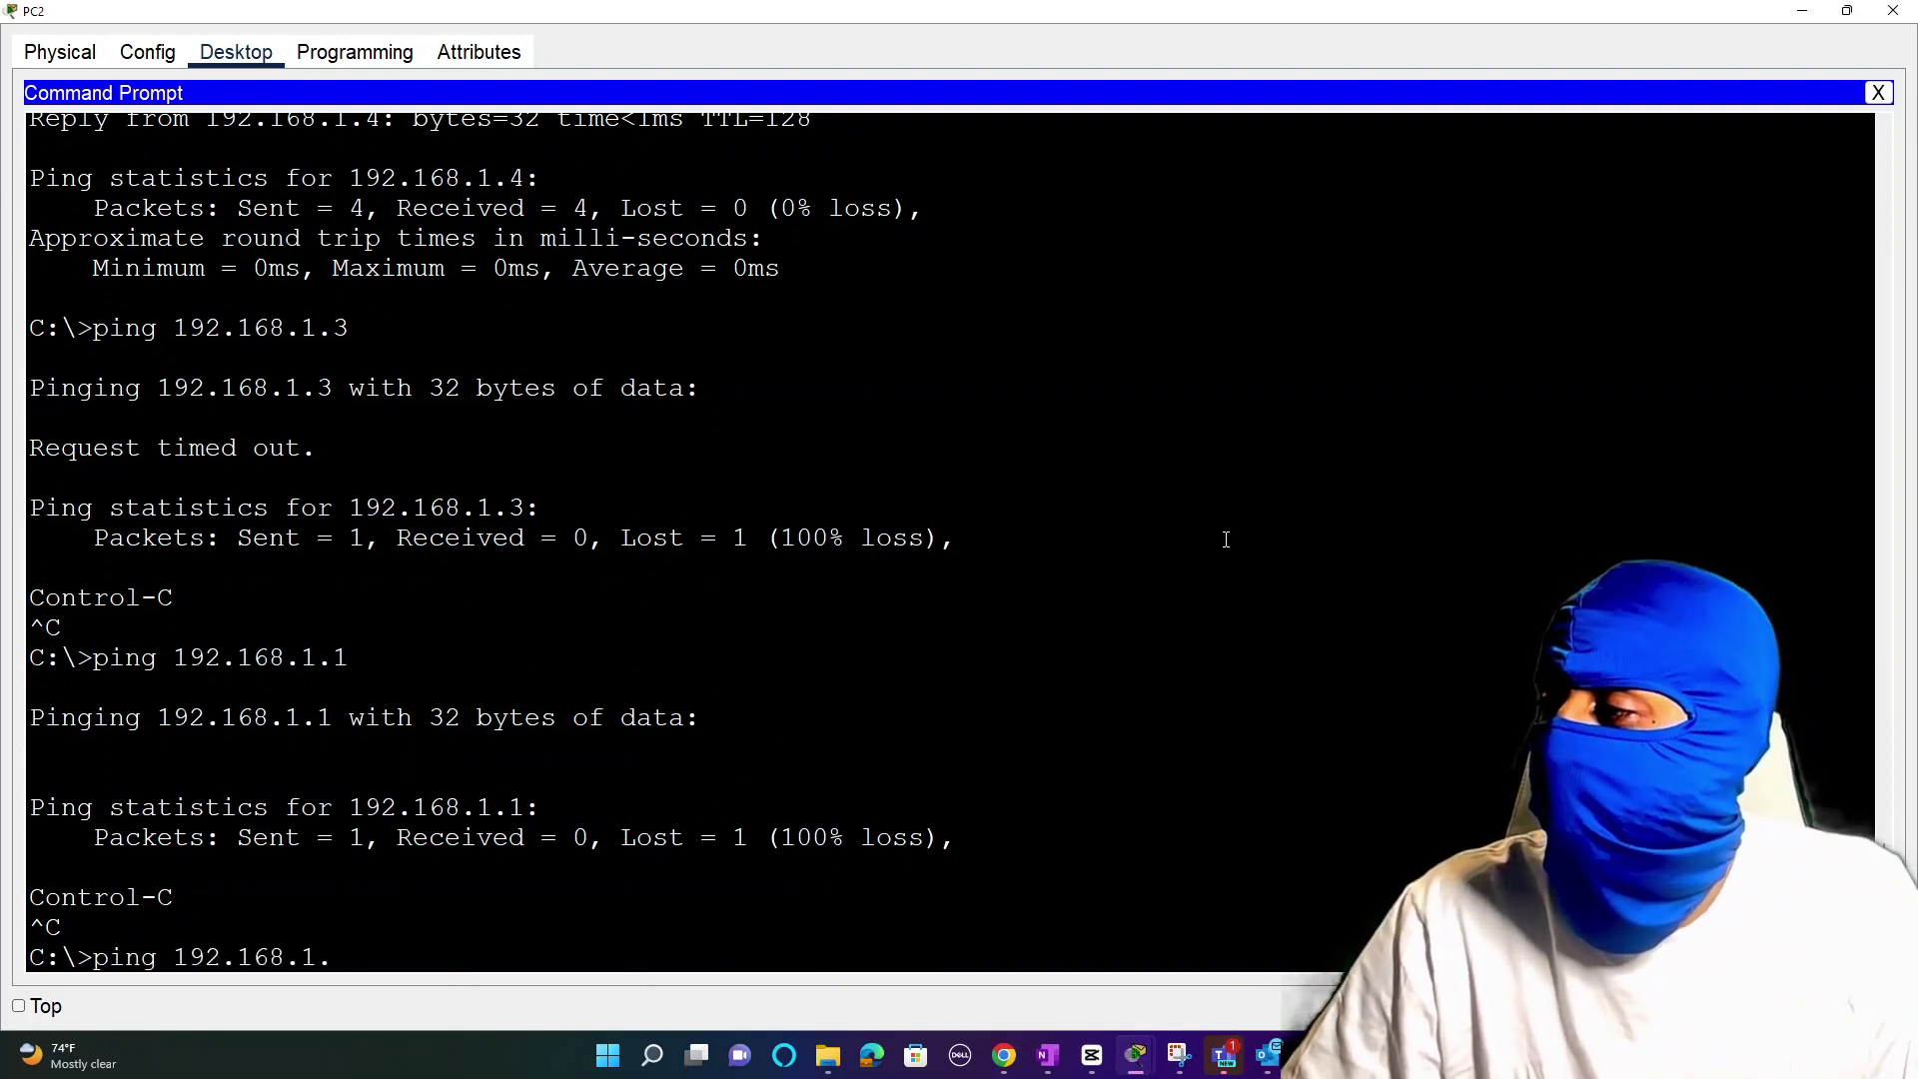
text(4)
key(Return)
key(ctrl+c)
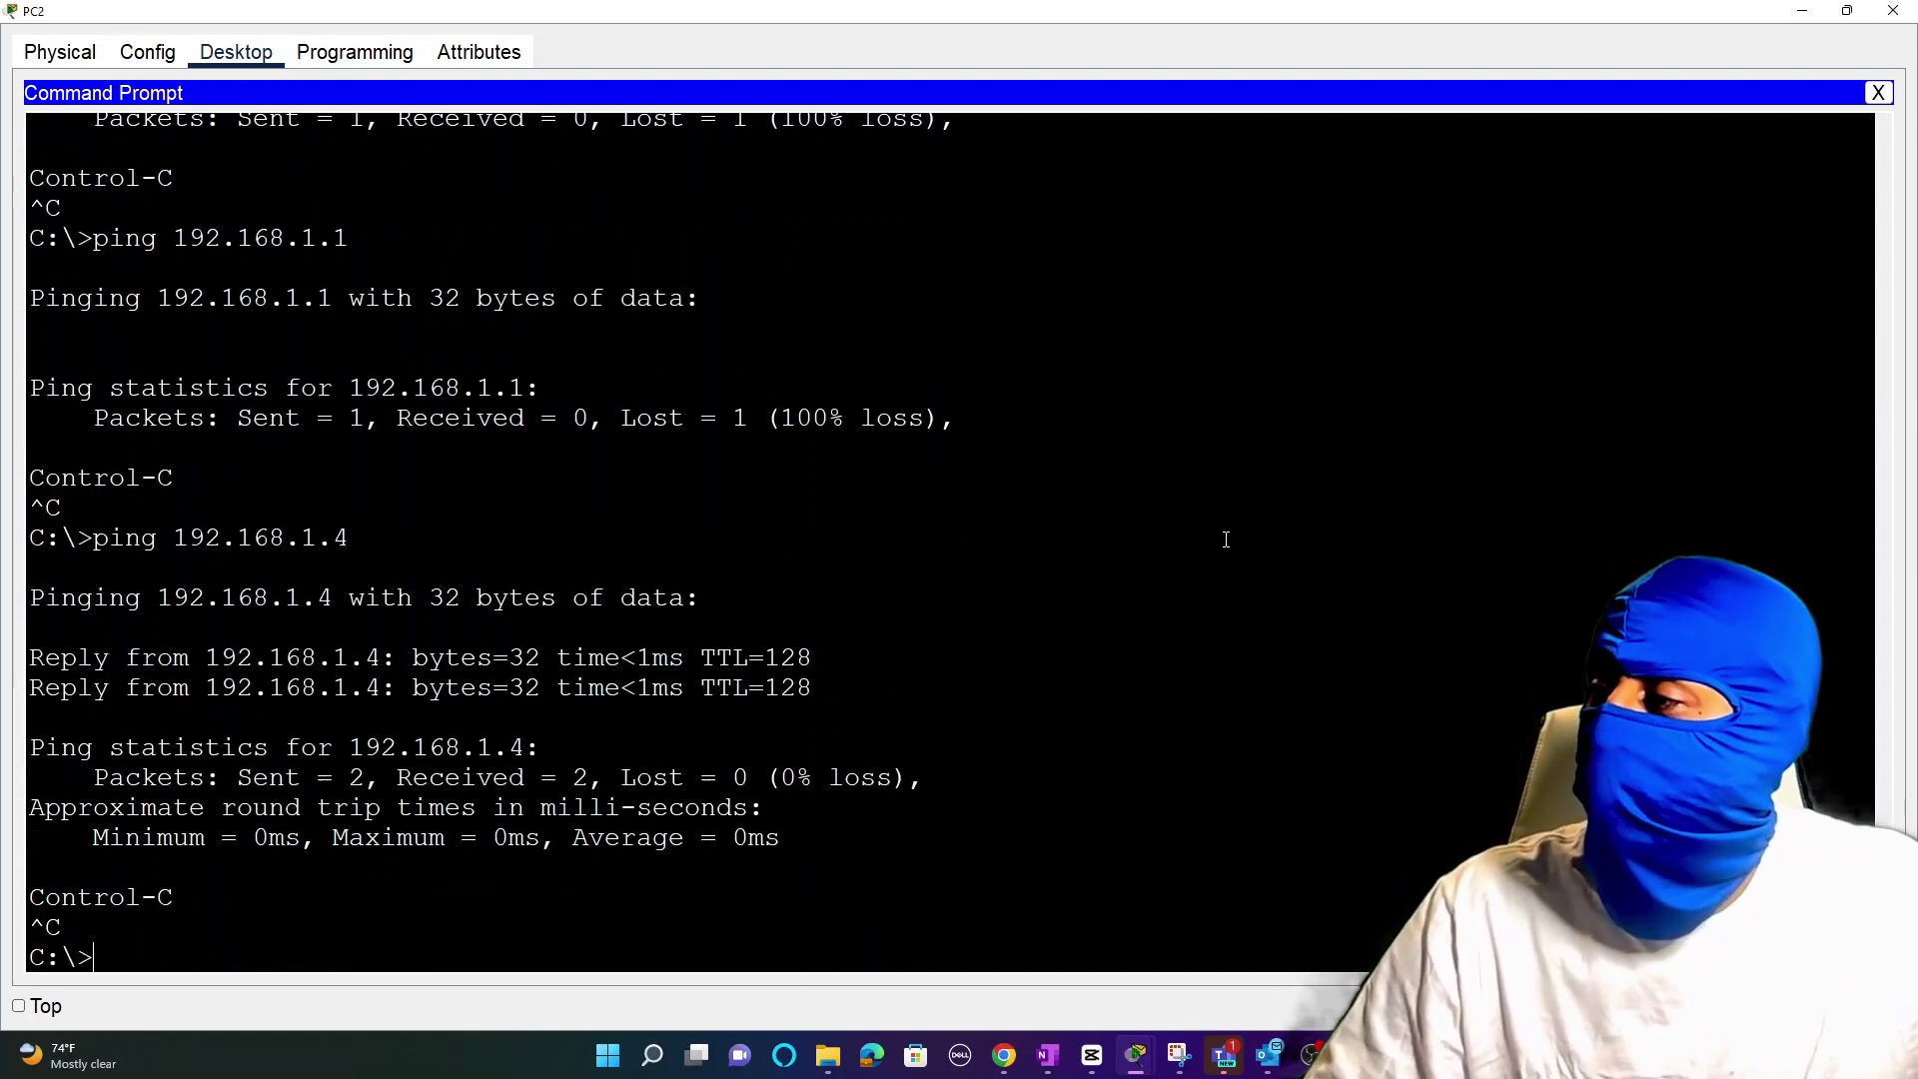